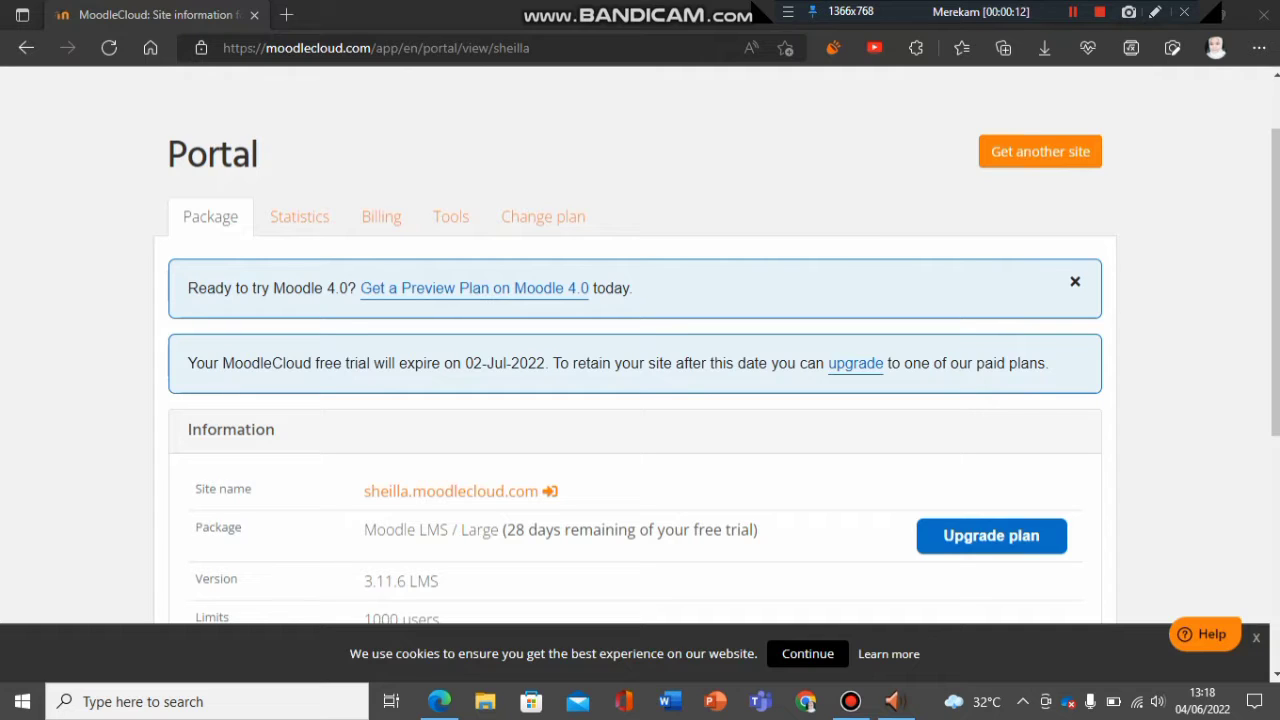
Open the Pendidikan Kewarganegaraan course on the Moodle site linked from the portal and turn editing on.
left_click(1073, 11)
left_click(451, 491)
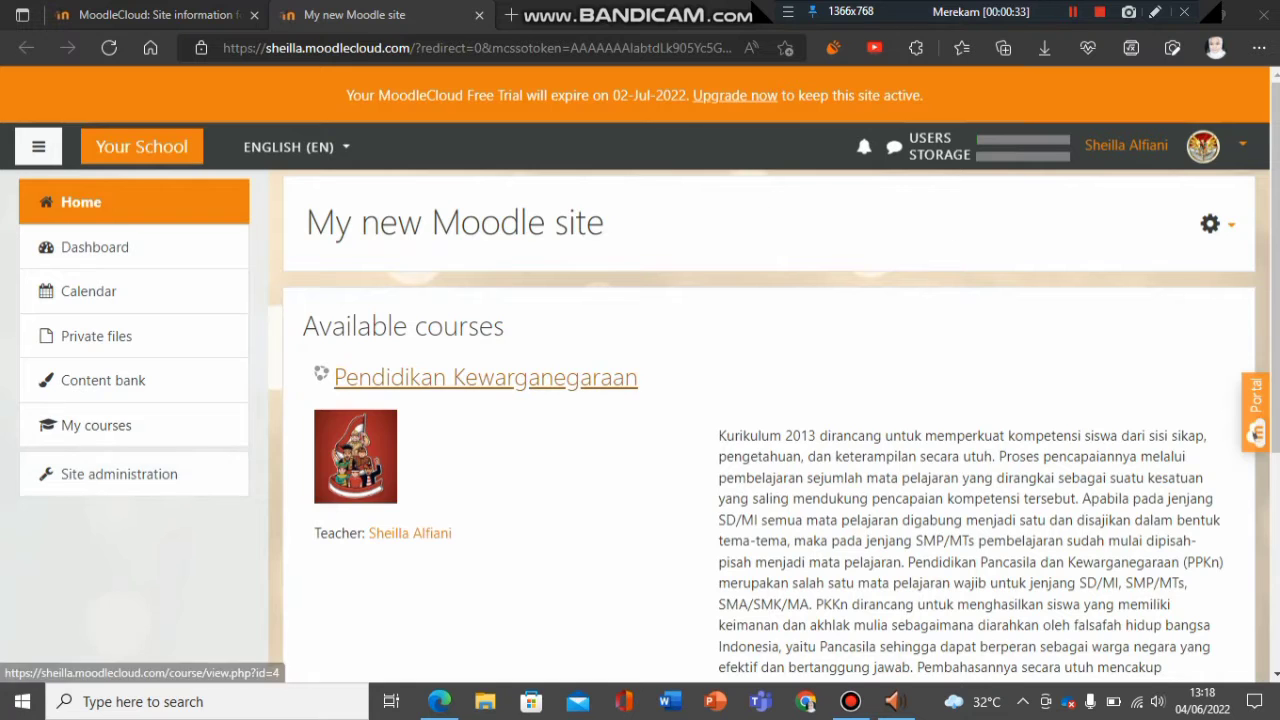
left_click(485, 377)
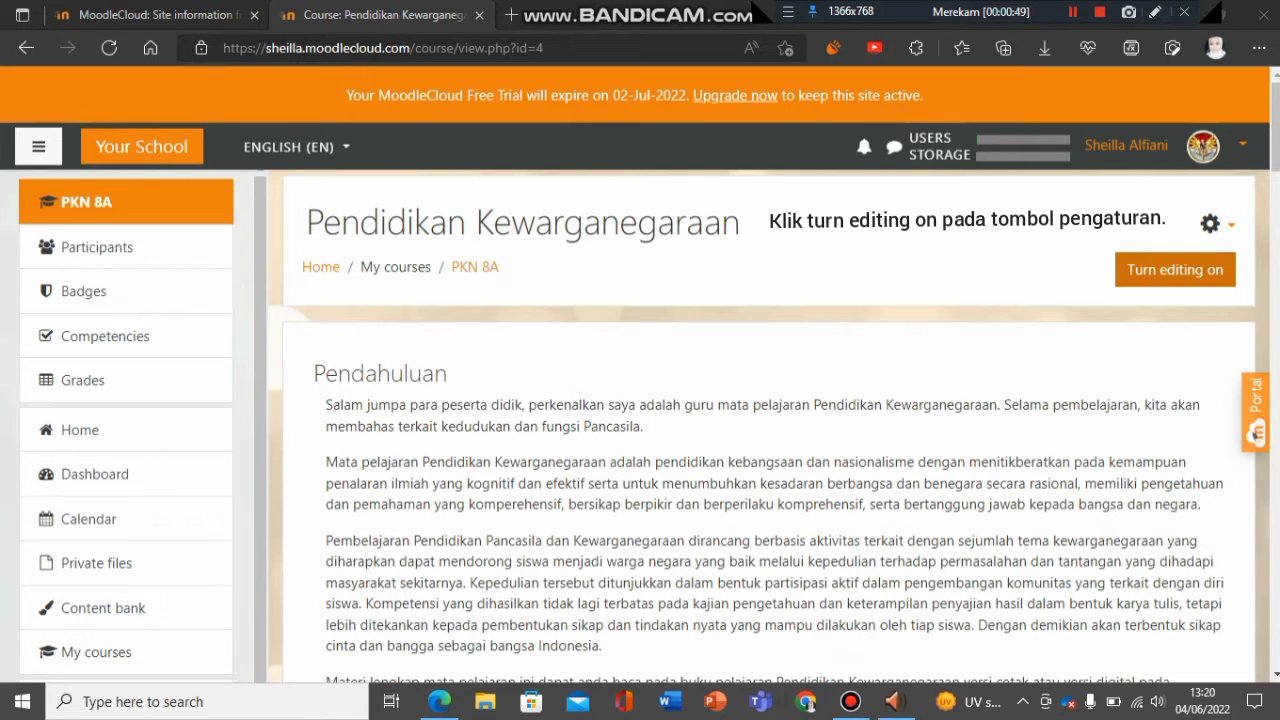
left_click(1175, 269)
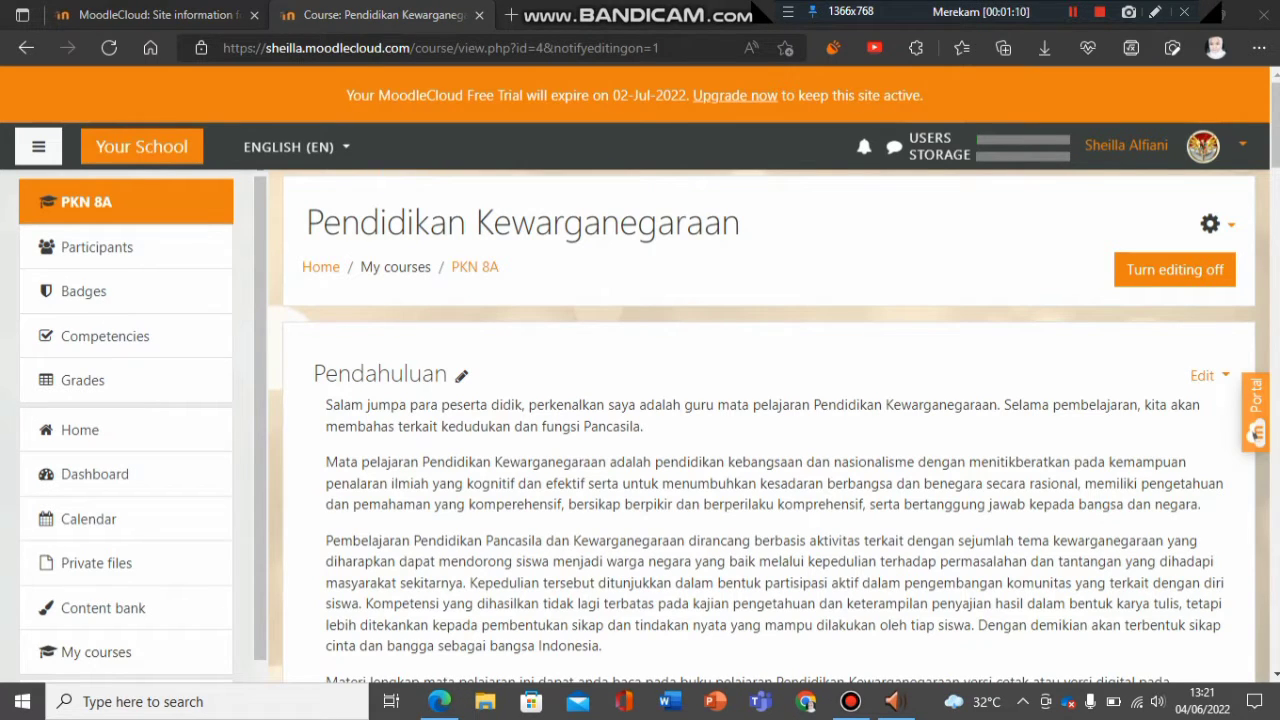
Review the Pendahuluan section's introduction, its textbook link paragraph and the activities listed below it.
scroll(768, 450, "down", 1)
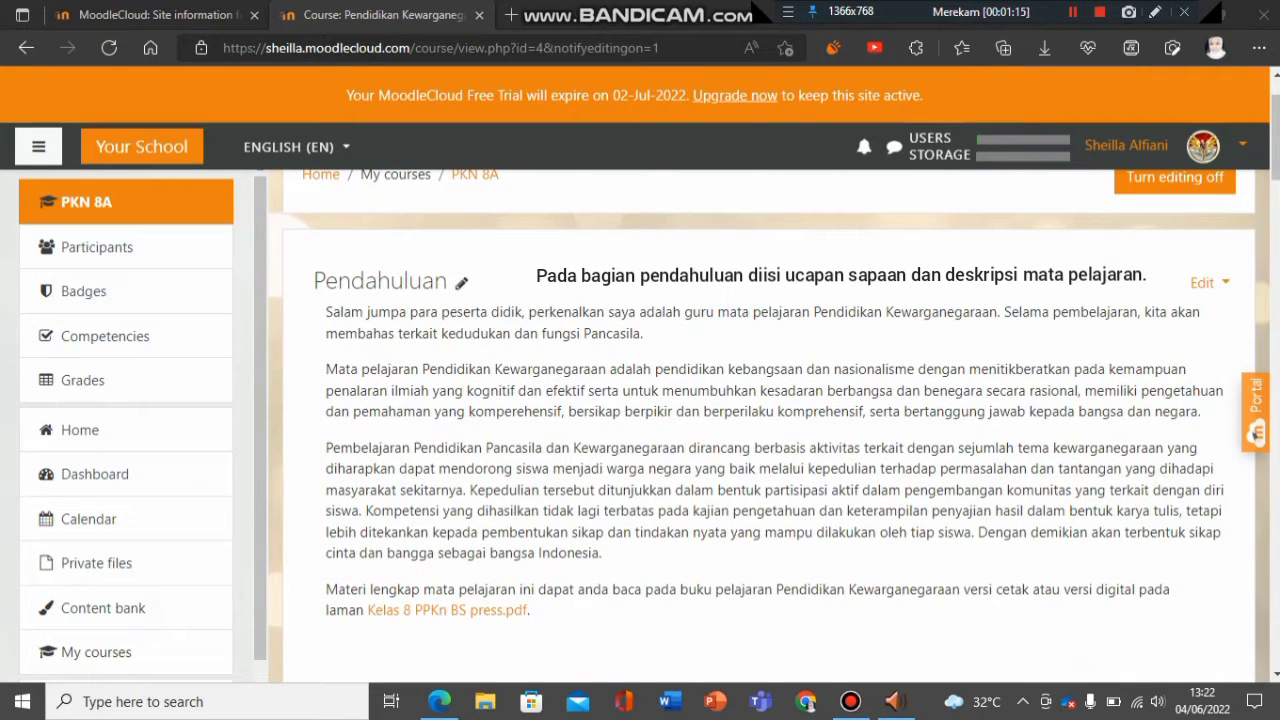
key("shift+F12")
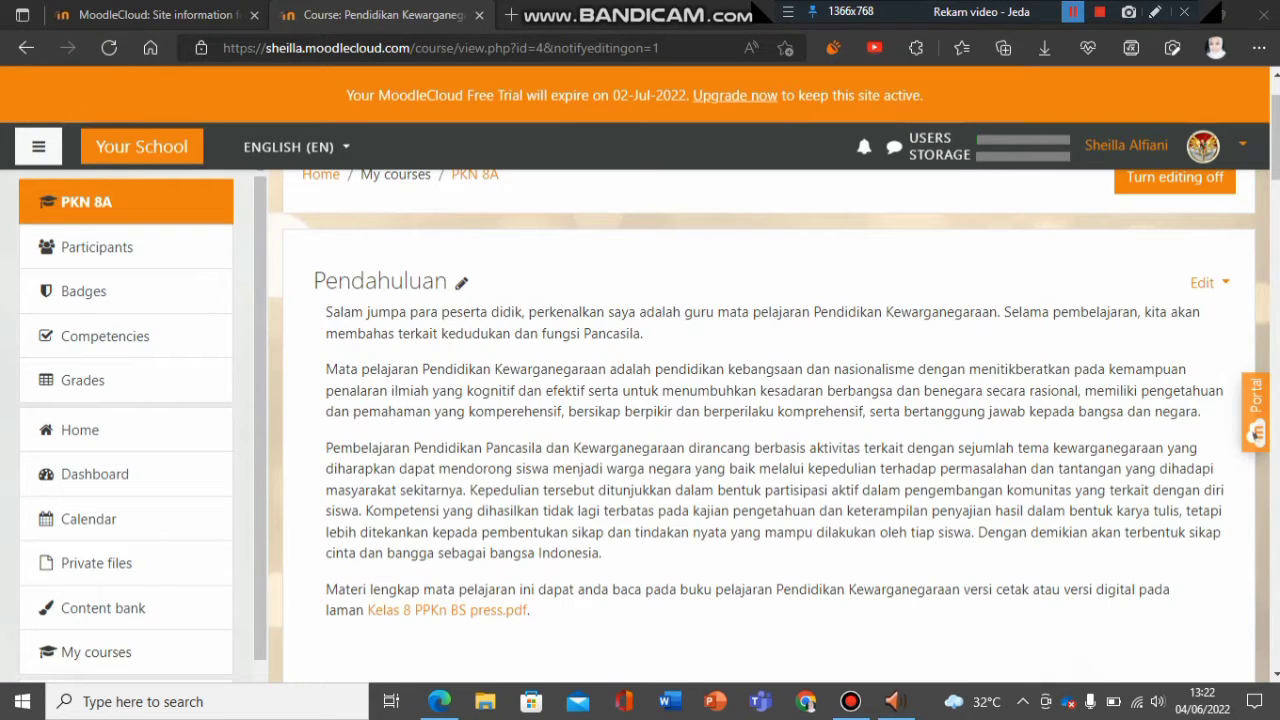
key("shift+F12")
scroll(770, 420, "down", 1)
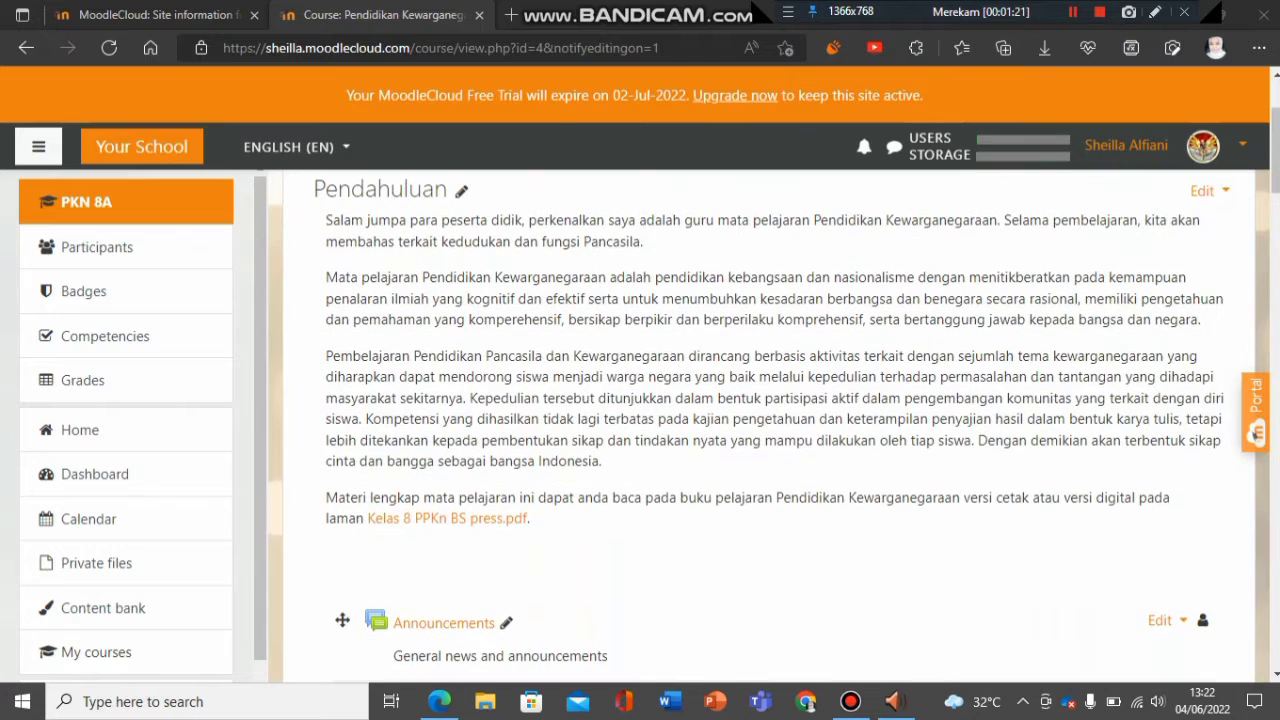
left_click_drag(326, 497, 531, 519)
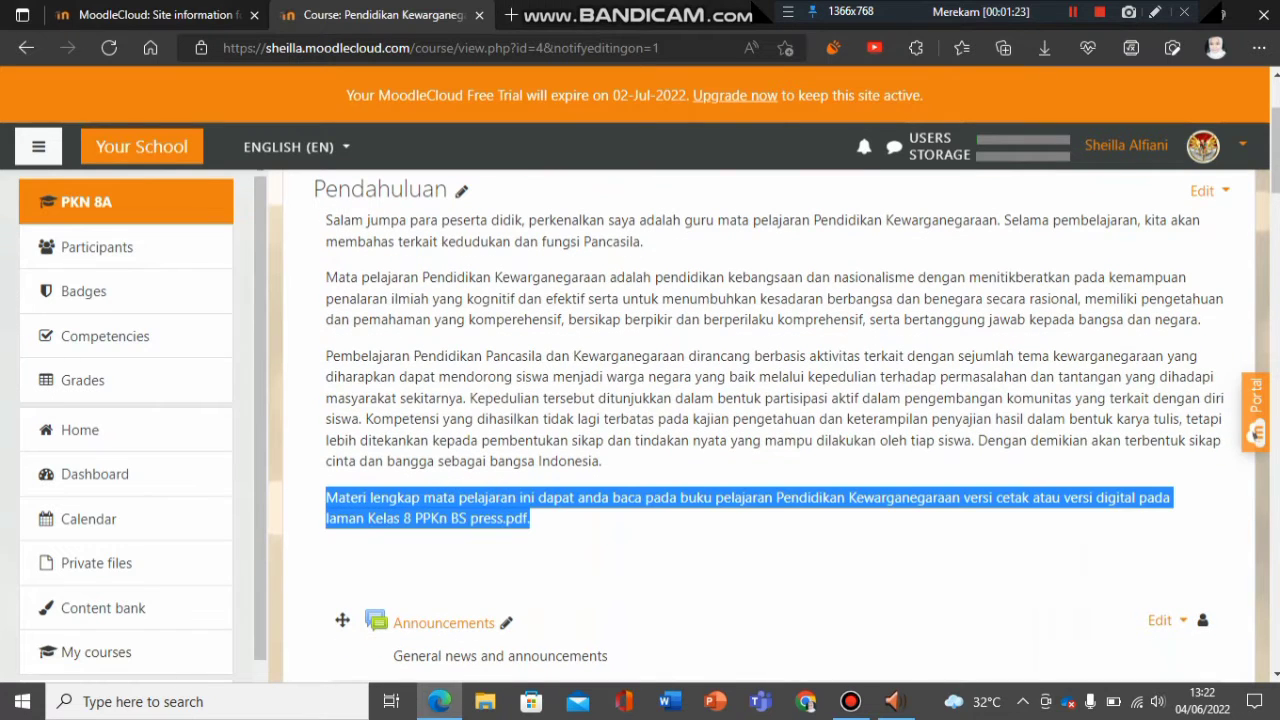
key("shift+F12")
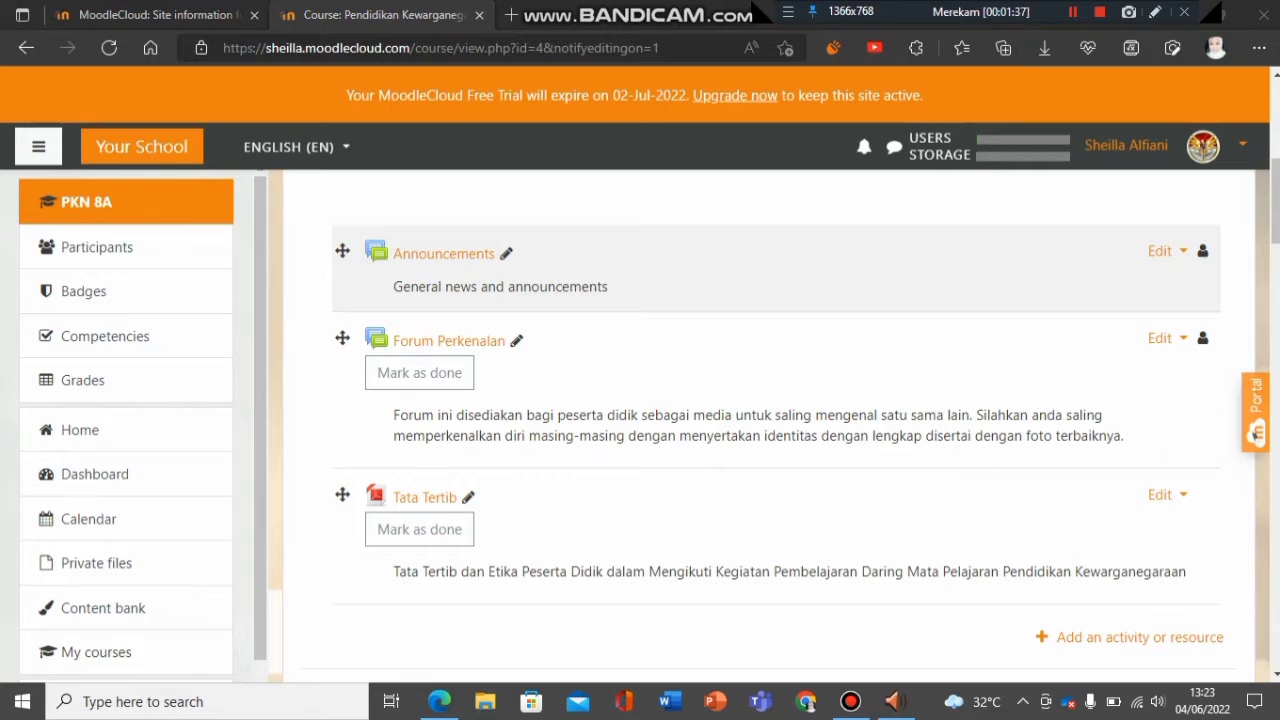
left_click(1072, 11)
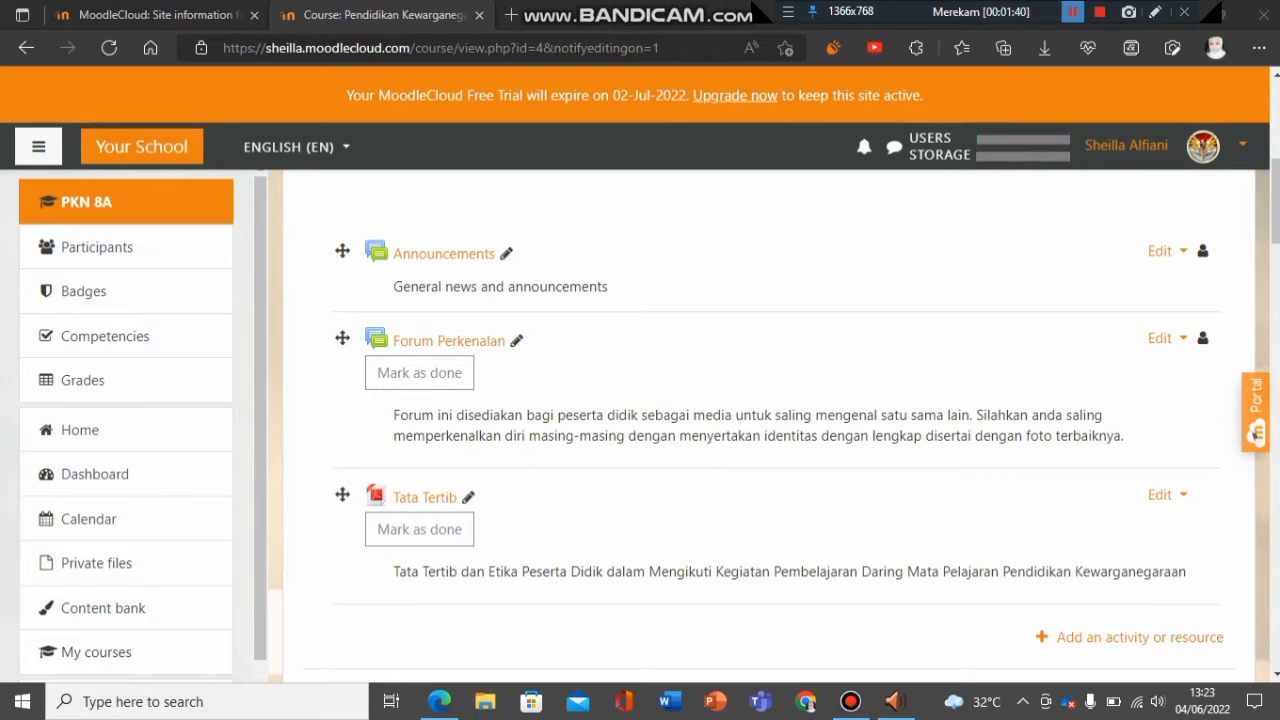
left_click(1072, 11)
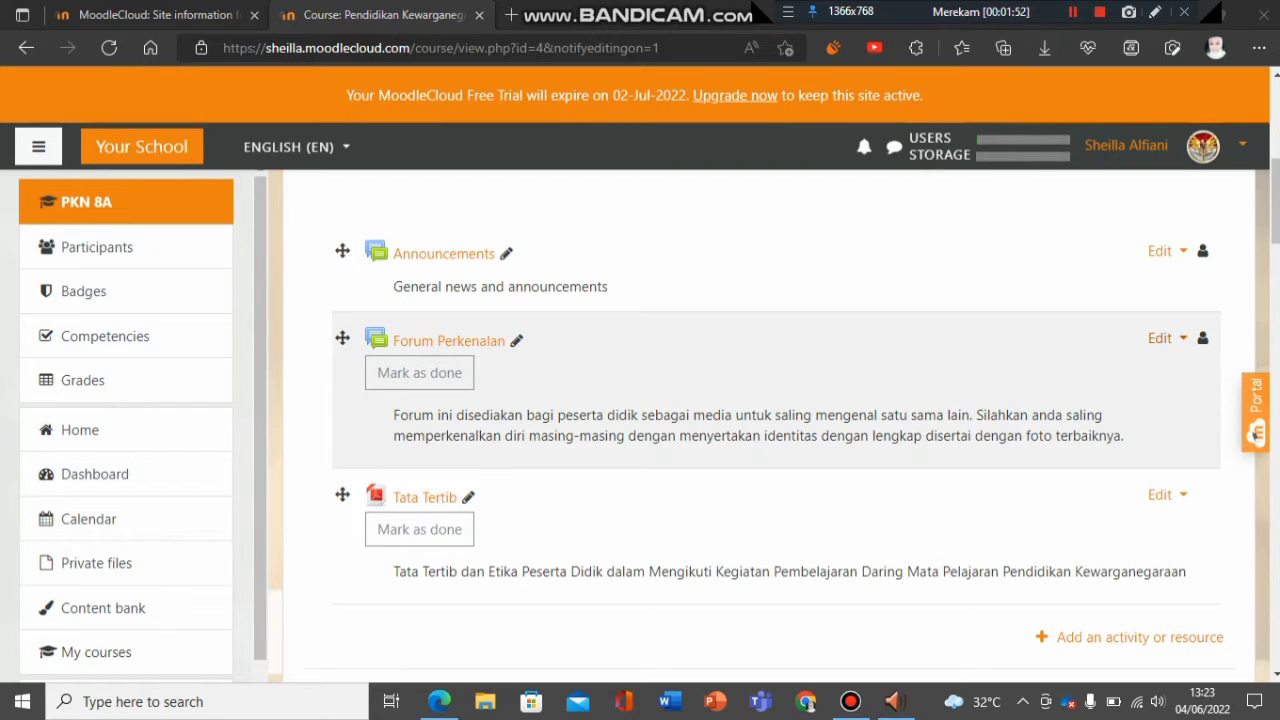
Open the Forum Perkenalan settings and examine its name, description and forum type.
left_click(1165, 338)
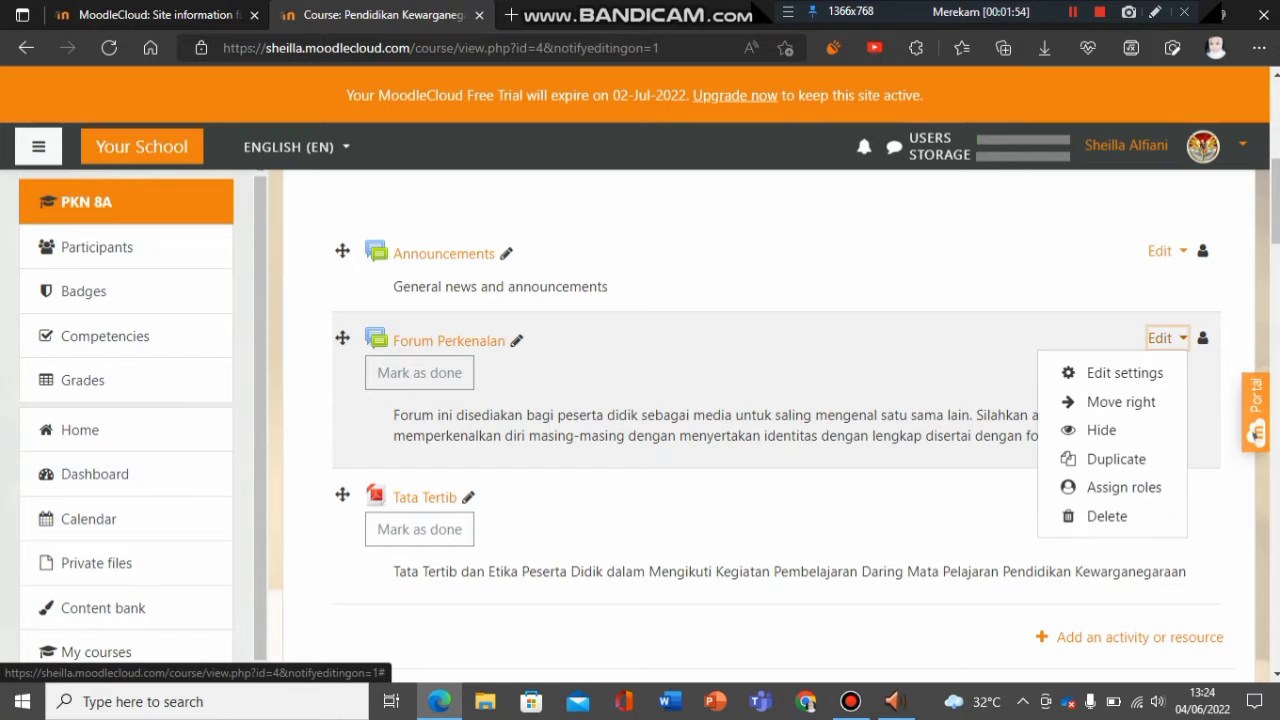
left_click(1120, 371)
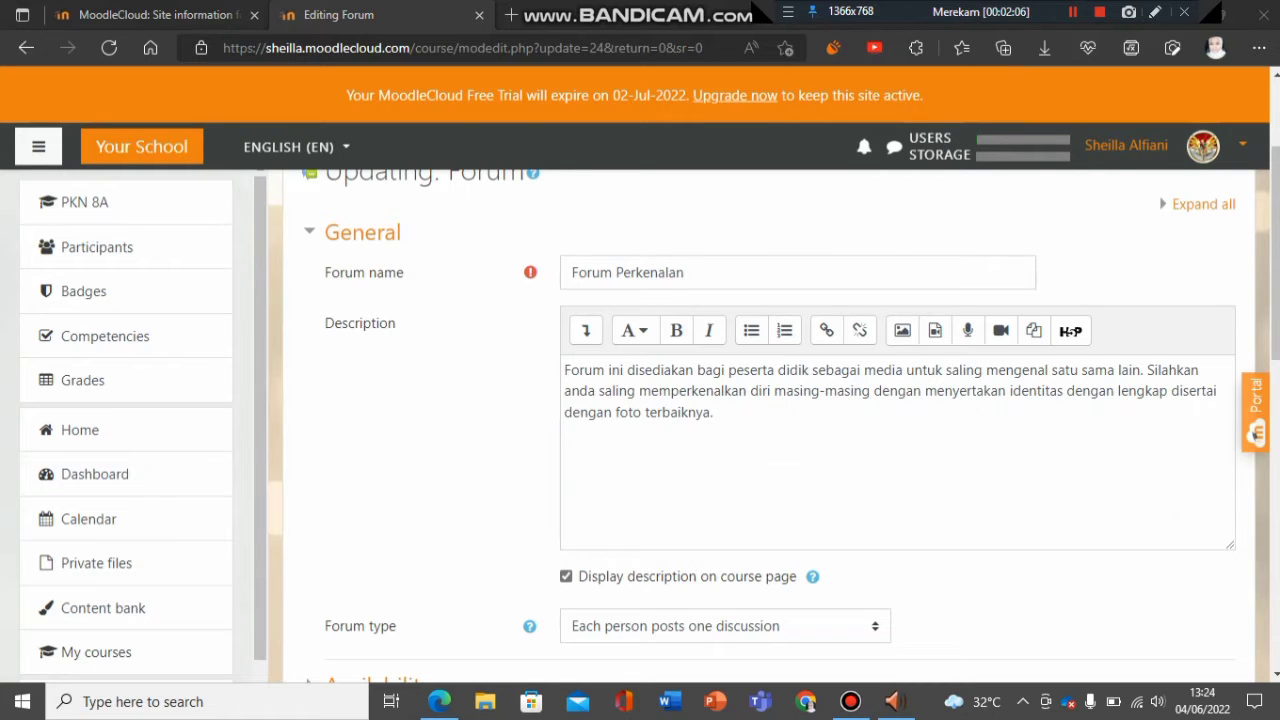
key("shift+F12")
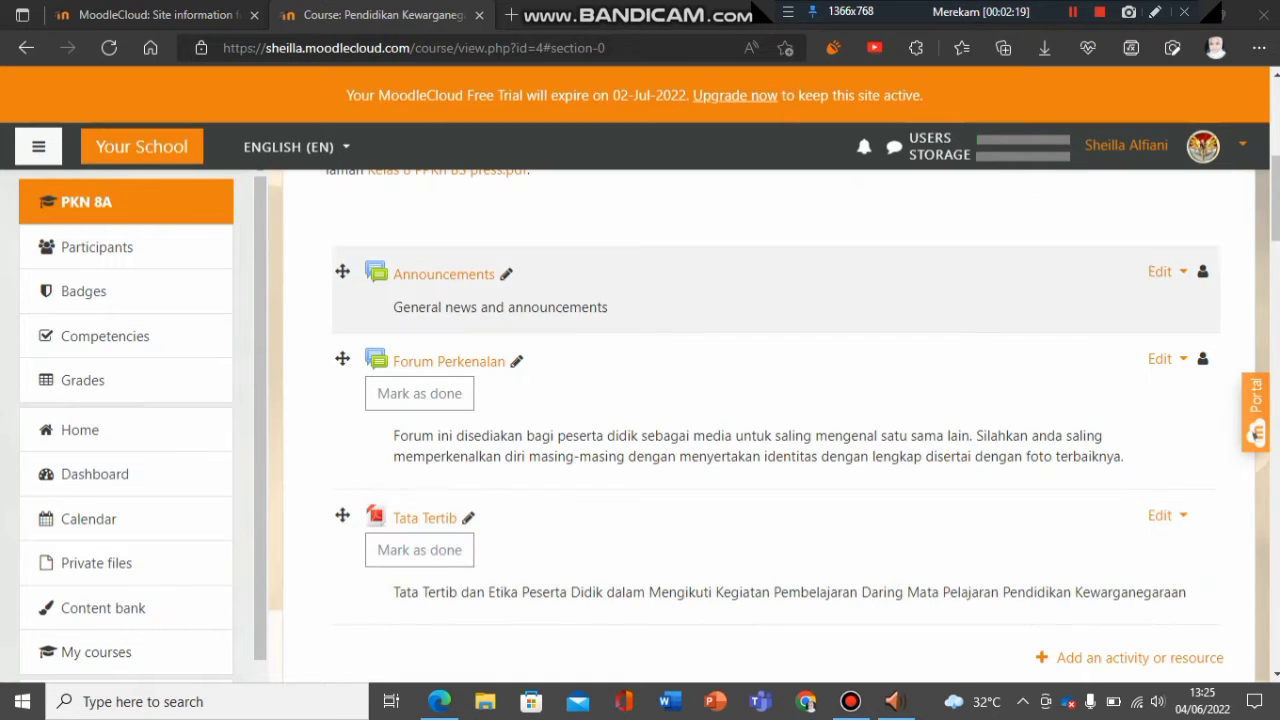
Return to the course page and read the Sesi 1 introduction and learning objectives under Pertemuan Ke-1.
left_click(1072, 11)
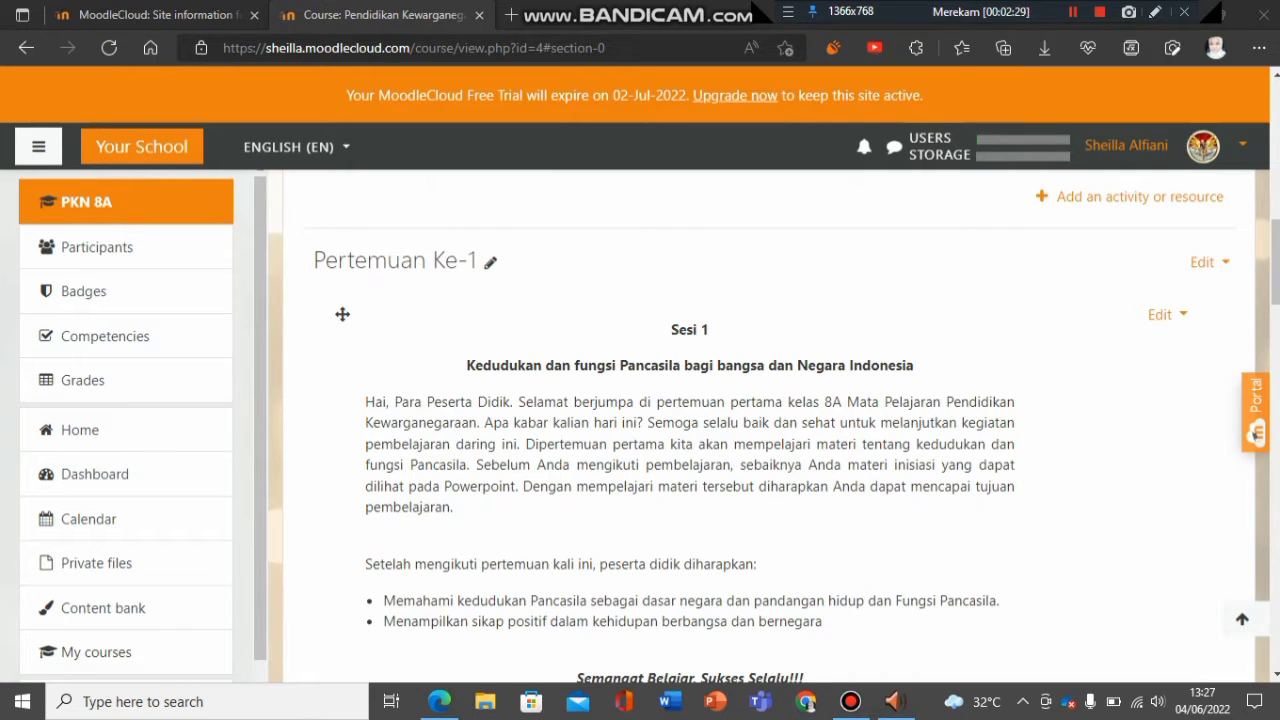
key("shift+F12")
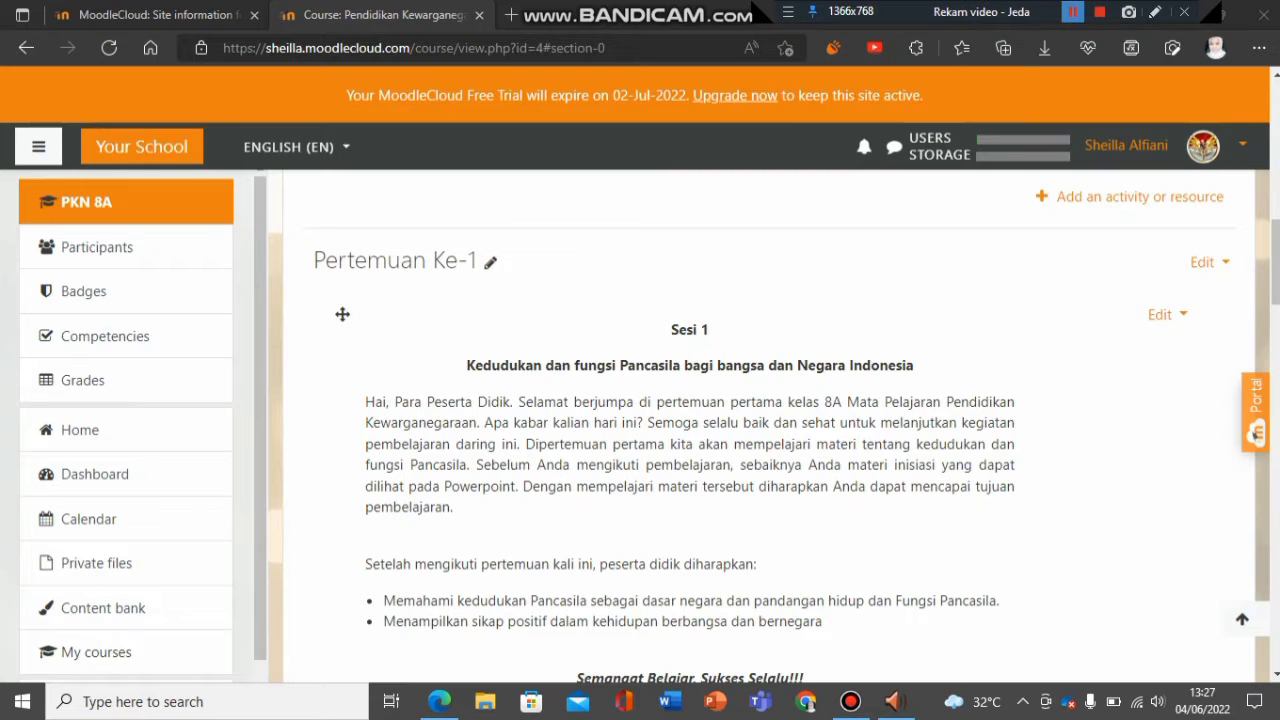
key("shift+F12")
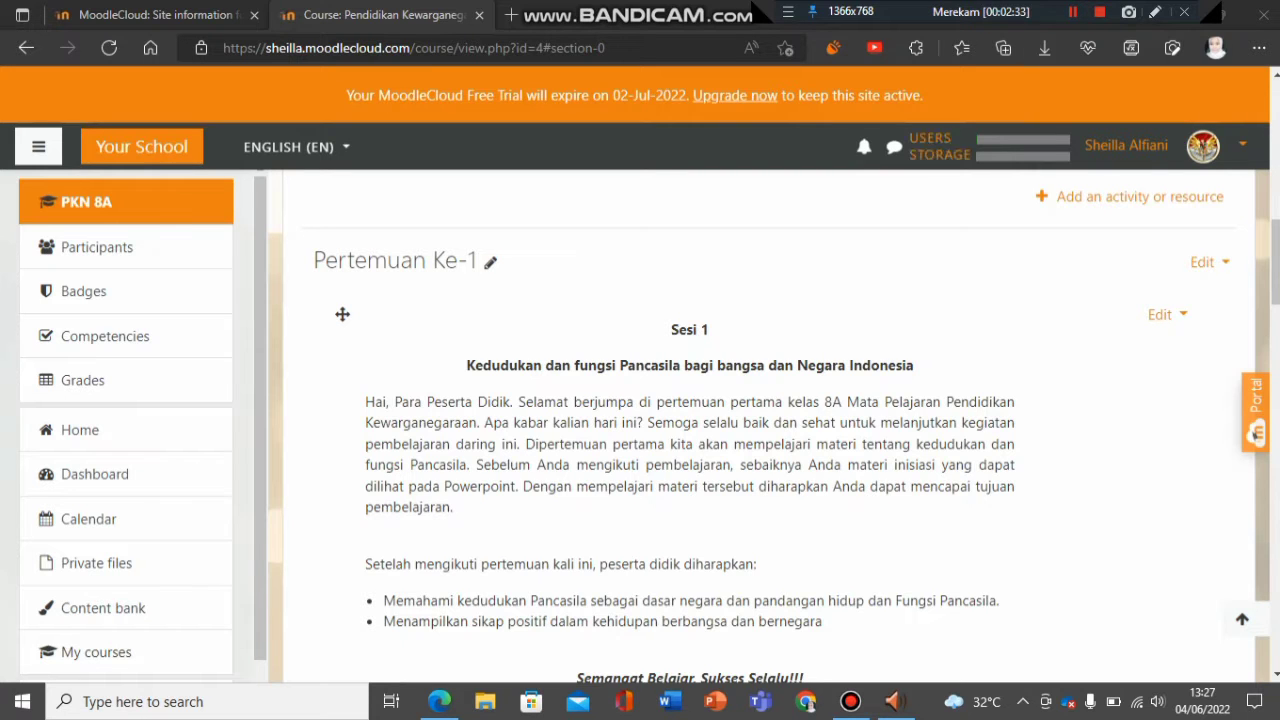
scroll(690, 430, "down", 1)
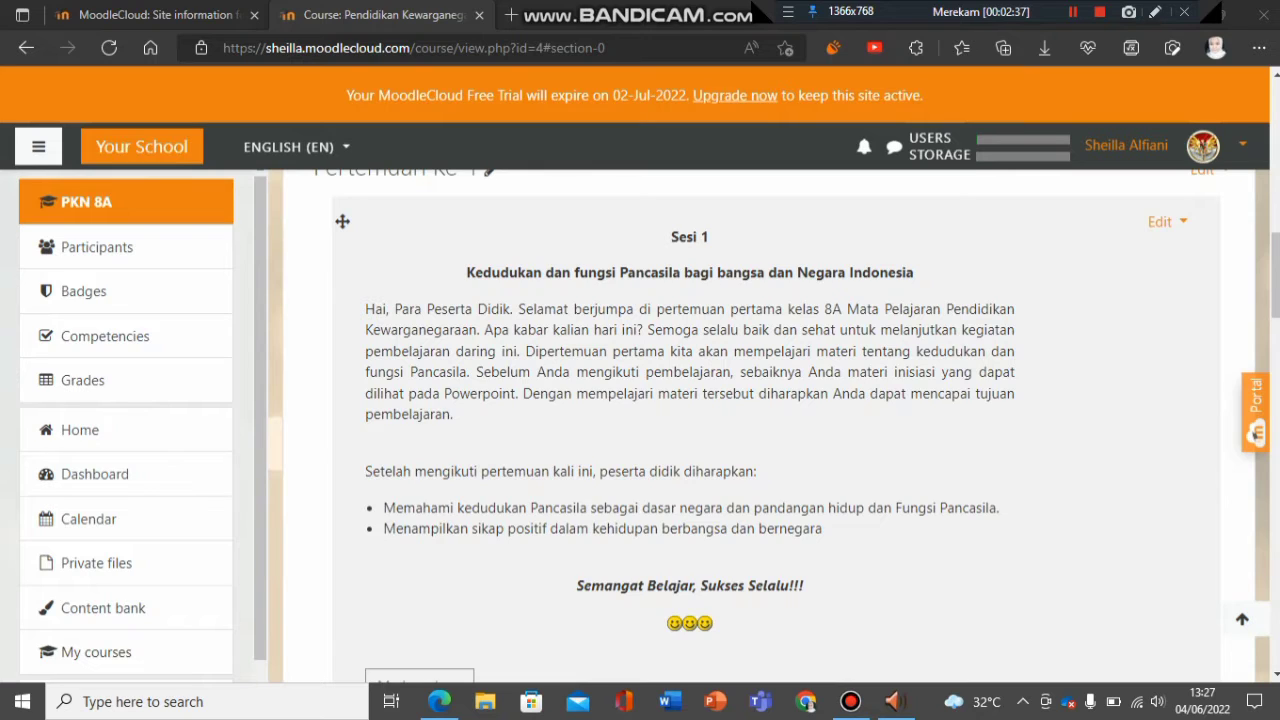
key("shift+F12")
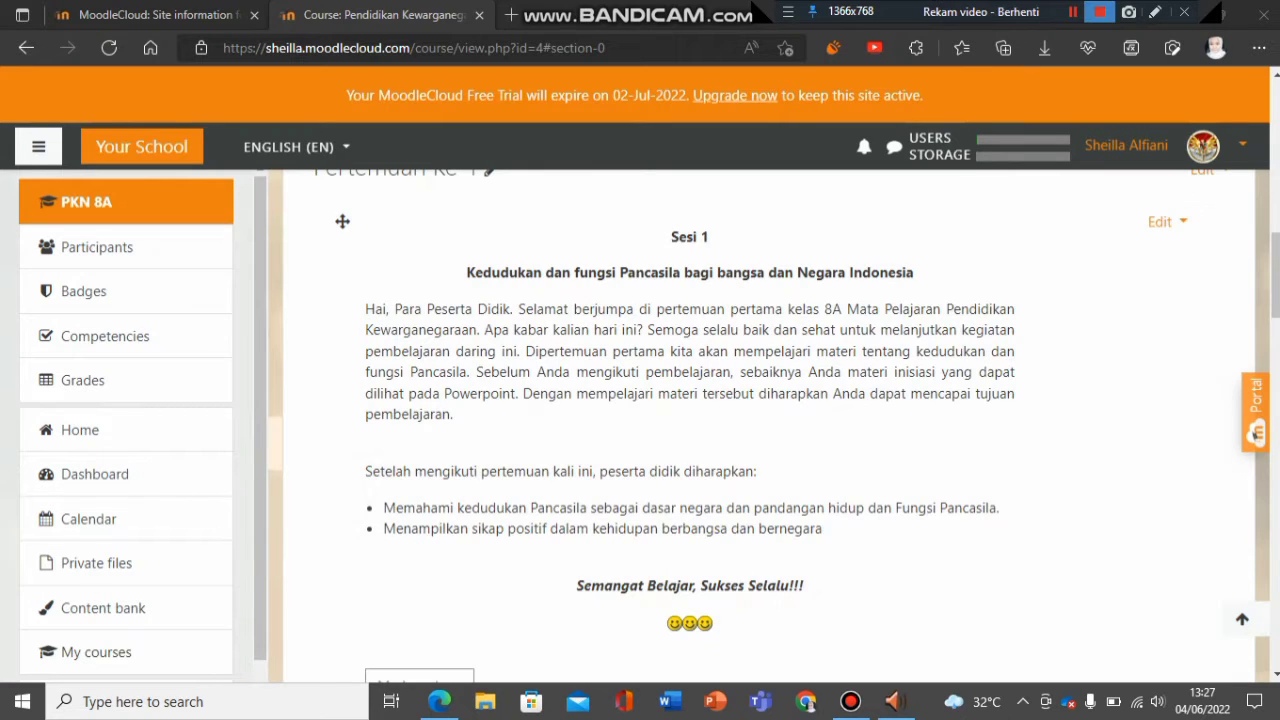
key("shift+F12")
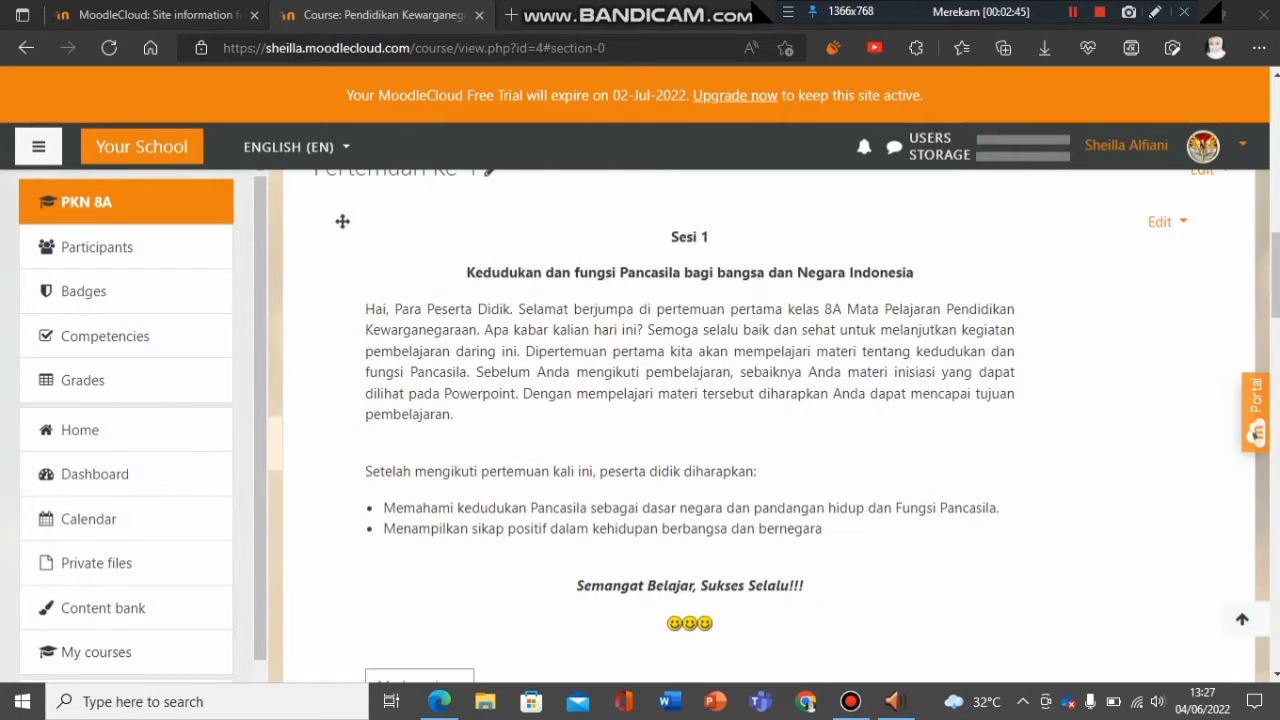
key("shift+F12")
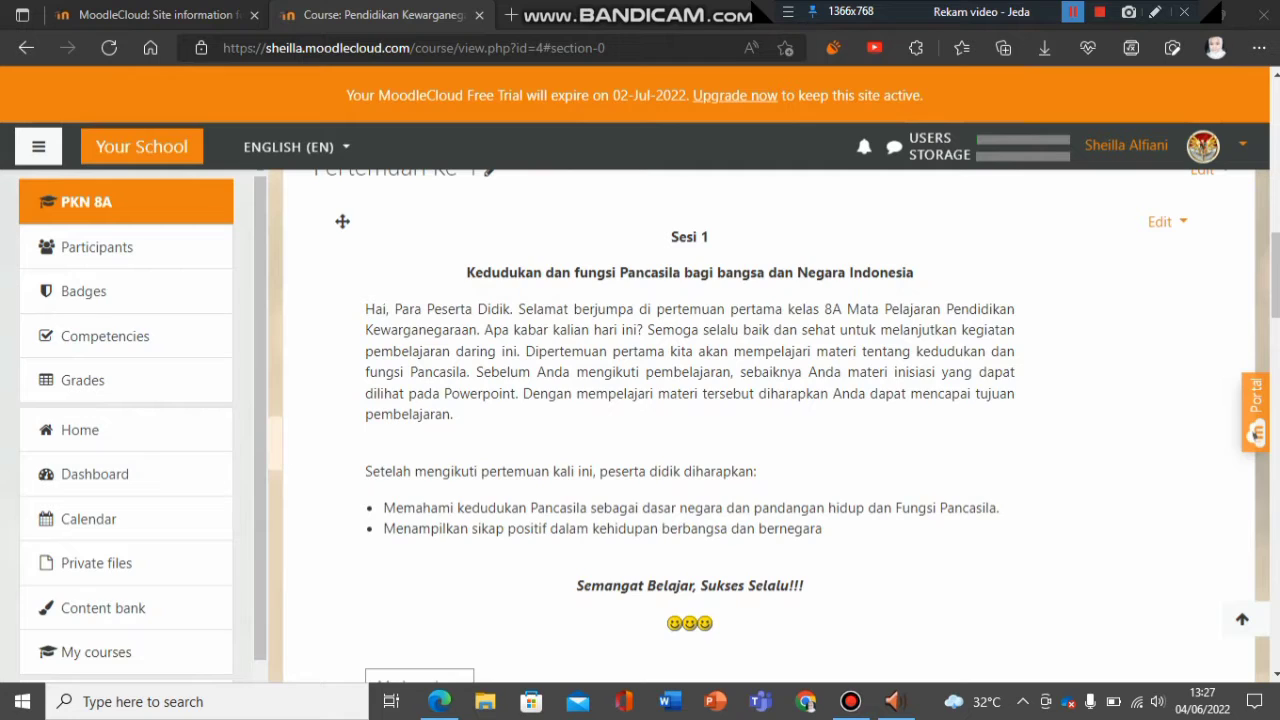
key("shift+F12")
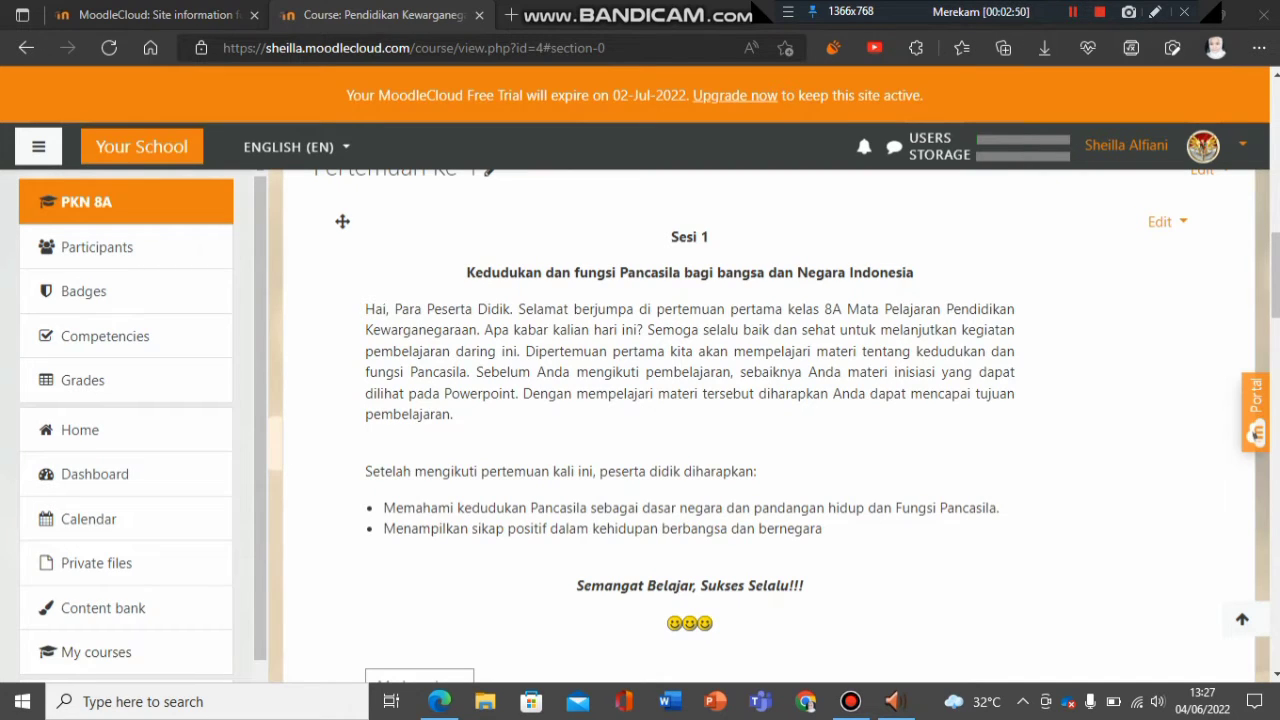
key("shift+F12")
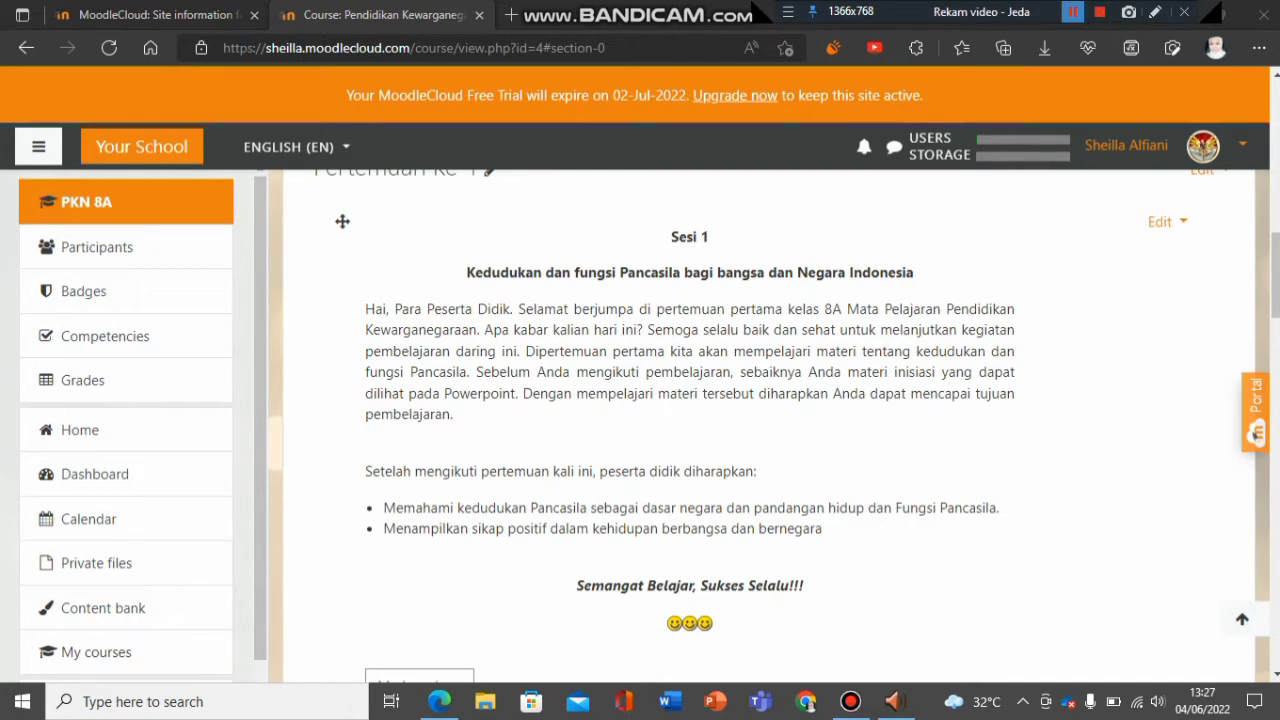
key("shift+F12")
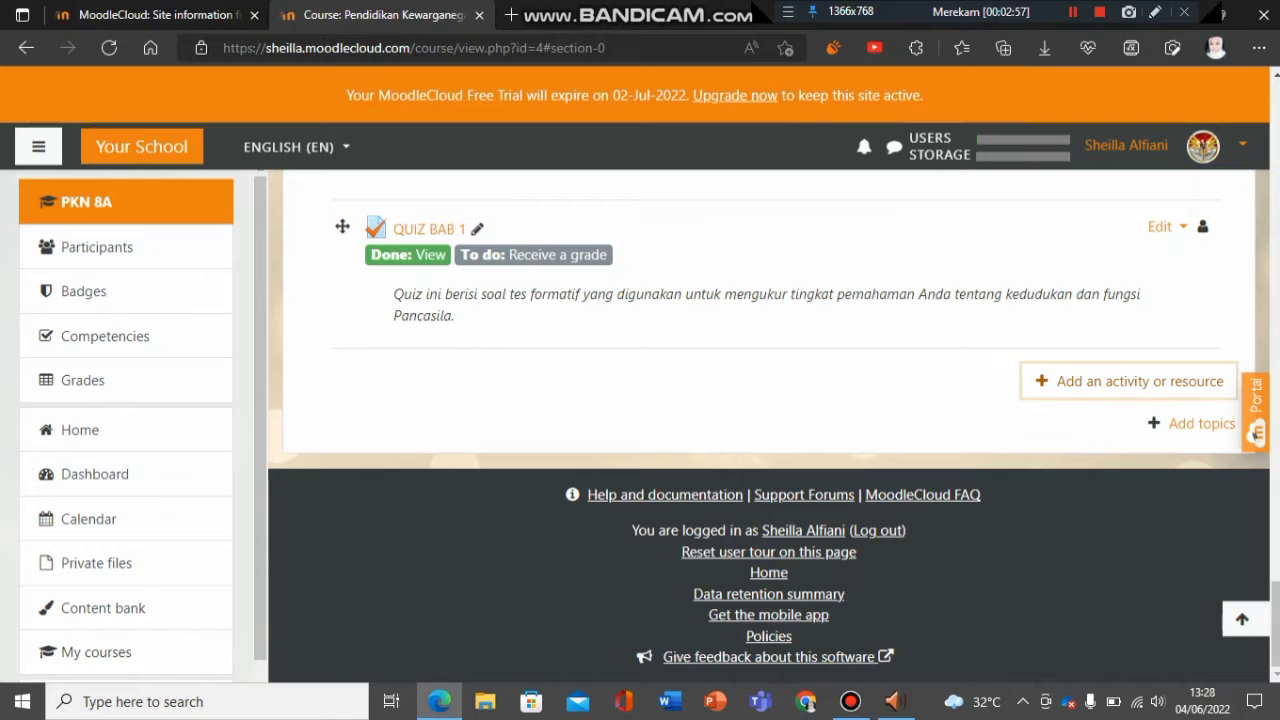
Open the chooser for adding an activity or resource below QUIZ BAB 1 and browse the available types.
left_click(1140, 381)
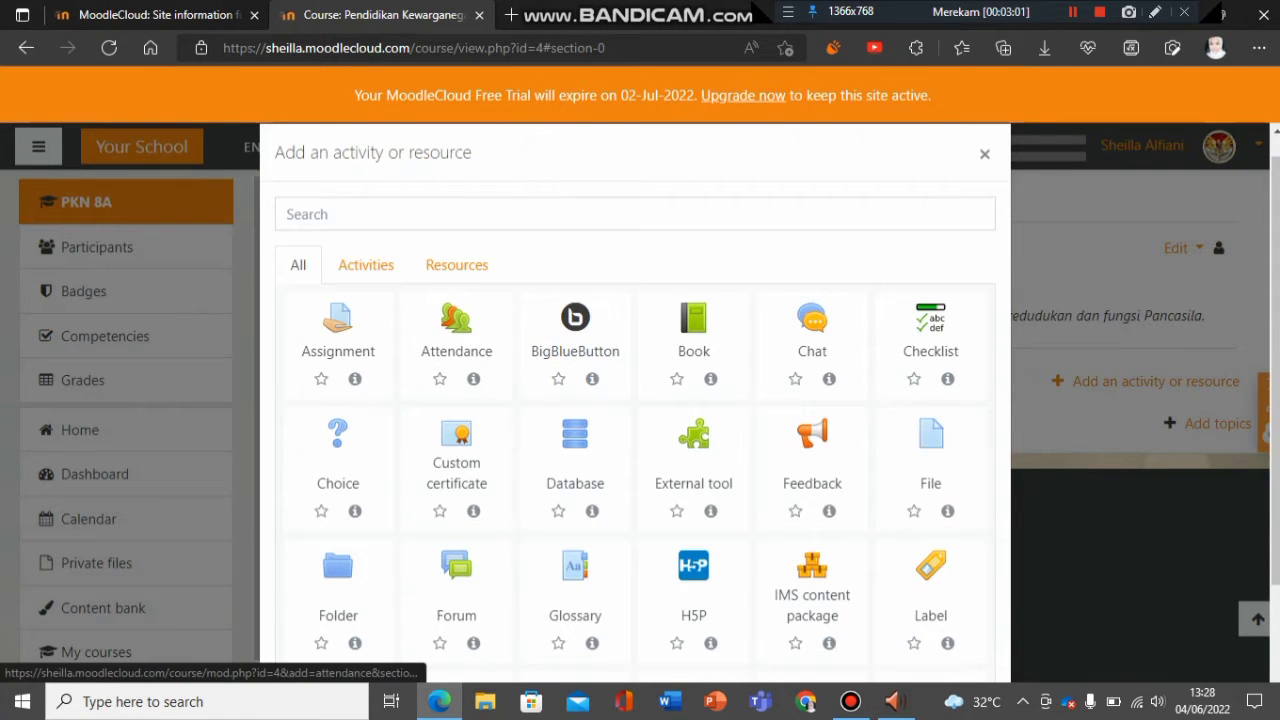
scroll(456, 580, "down", 2)
scroll(456, 420, "up", 3)
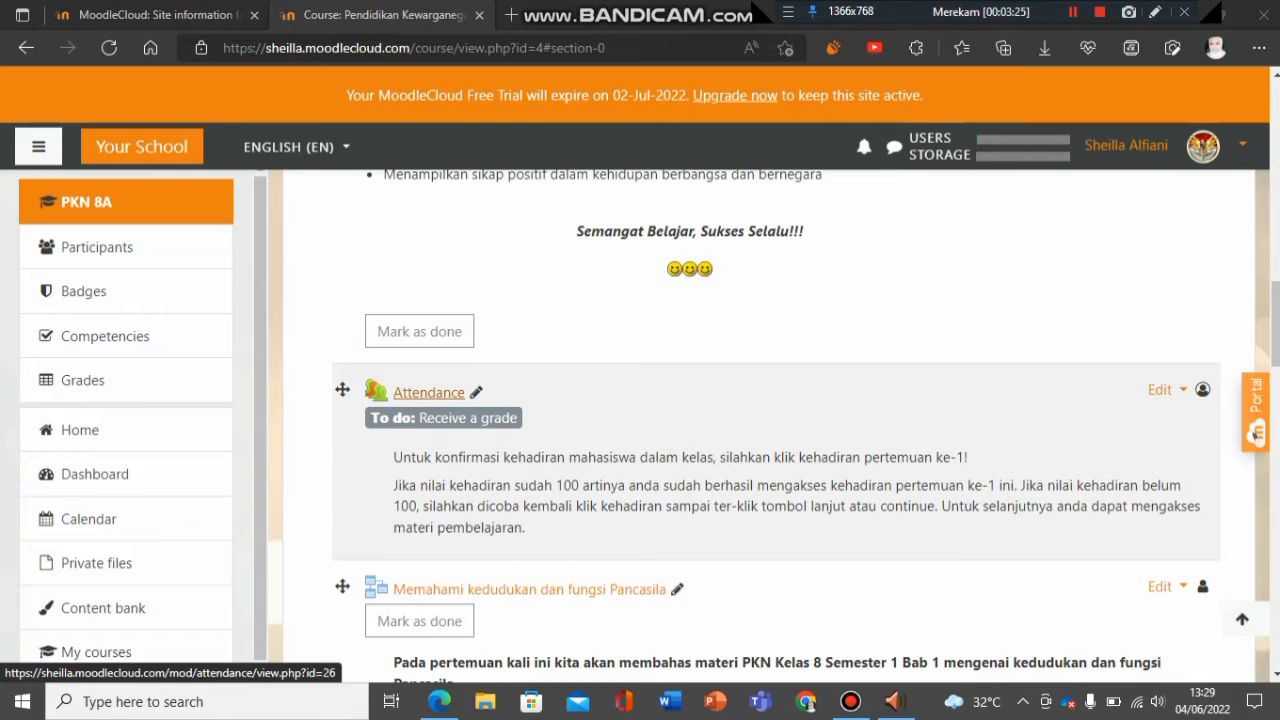
Open the Attendance activity of Pertemuan Ke-1 and examine its instructions and sessions.
left_click(428, 392)
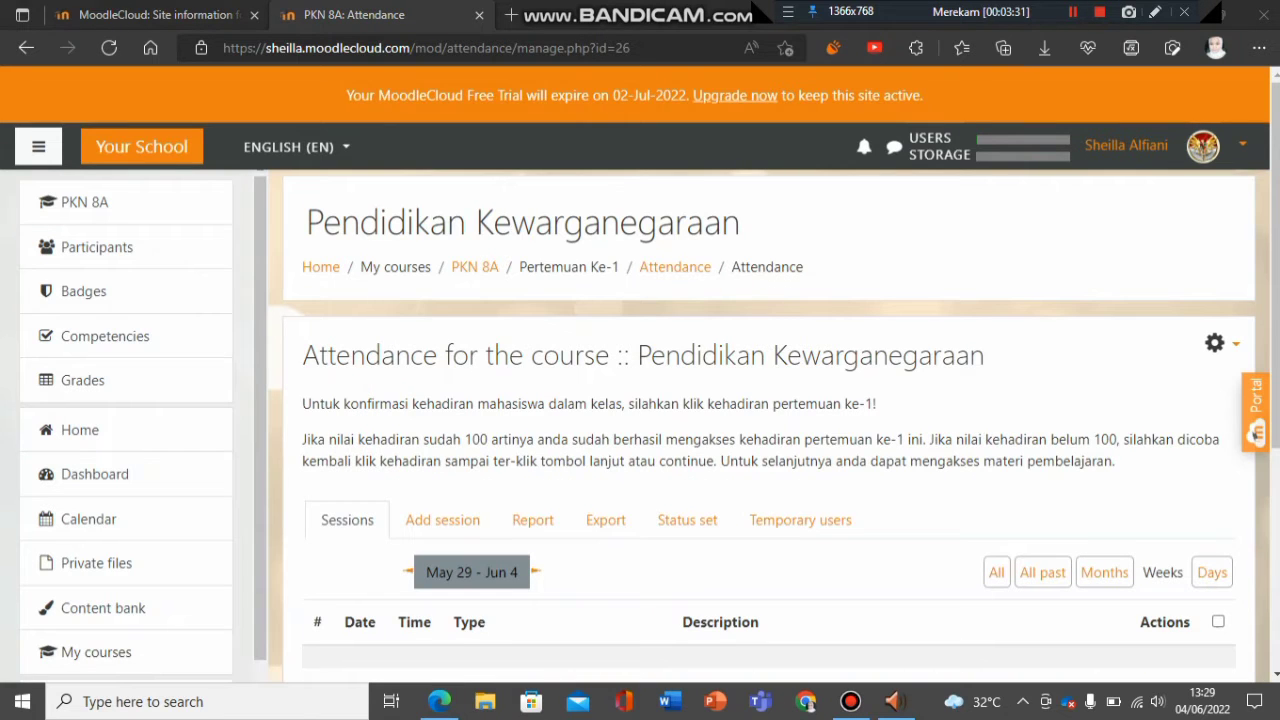
scroll(760, 420, "down", 2)
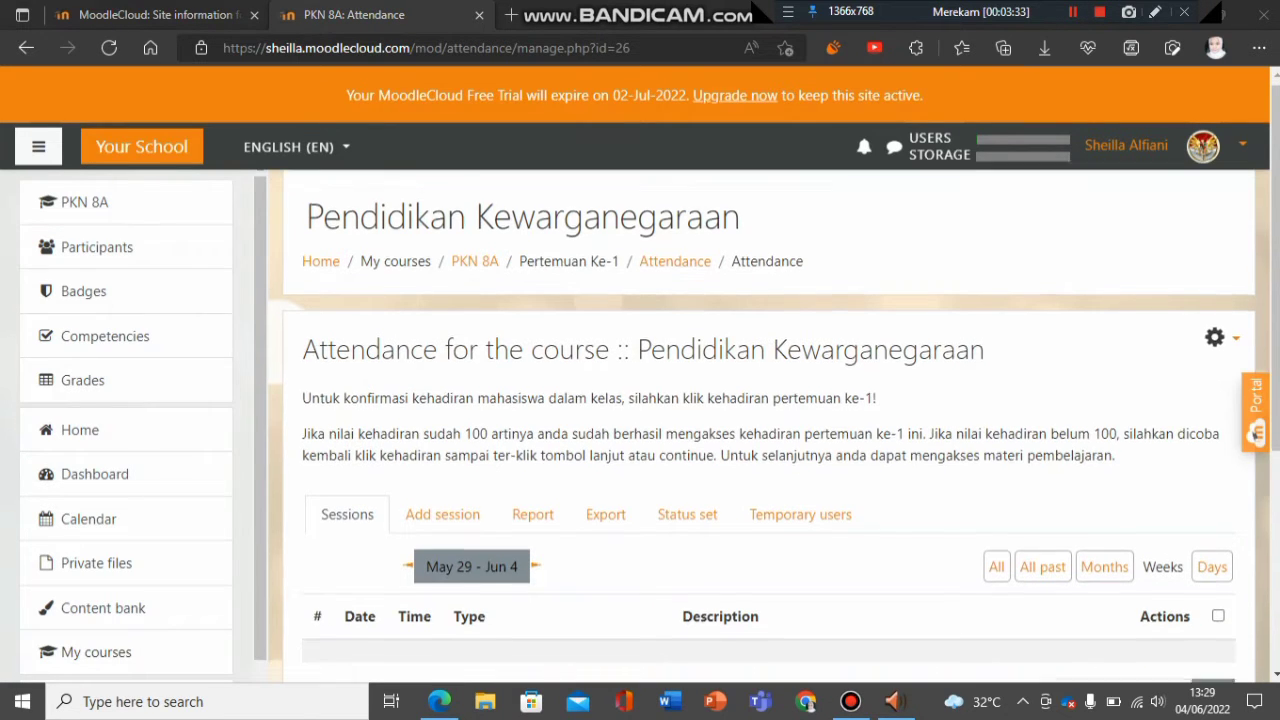
scroll(760, 420, "up", 2)
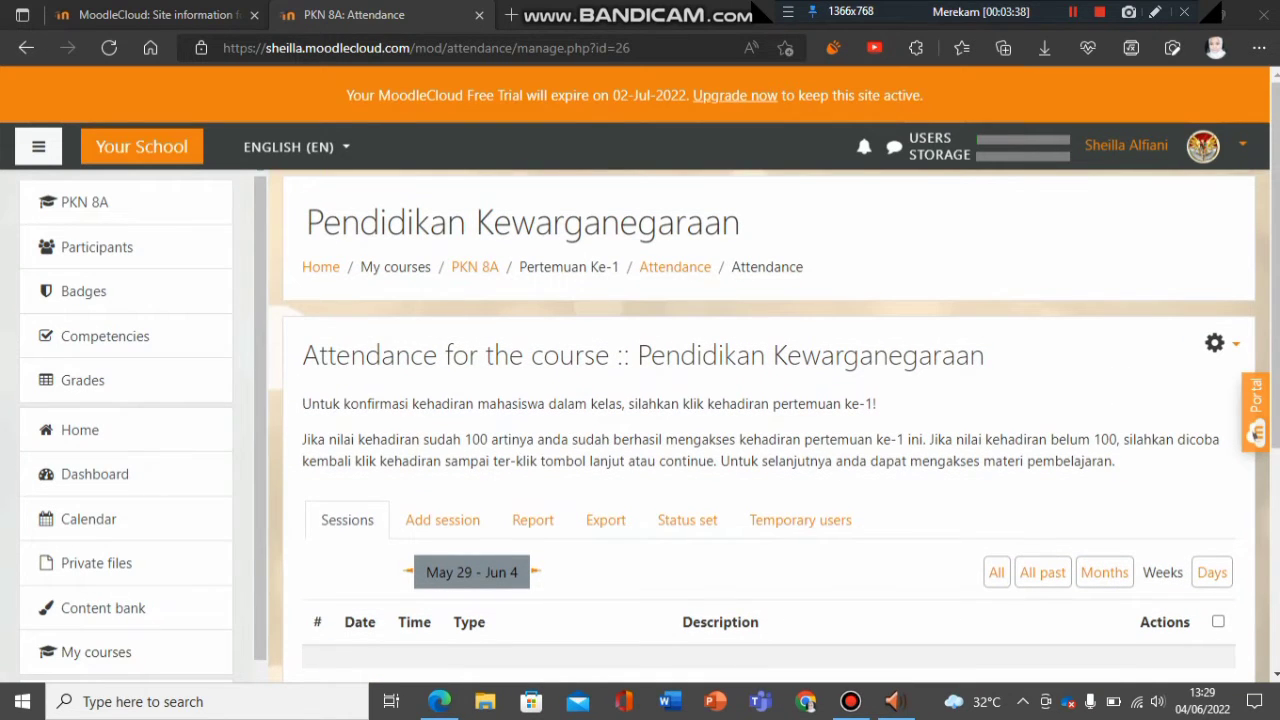
left_click(1073, 12)
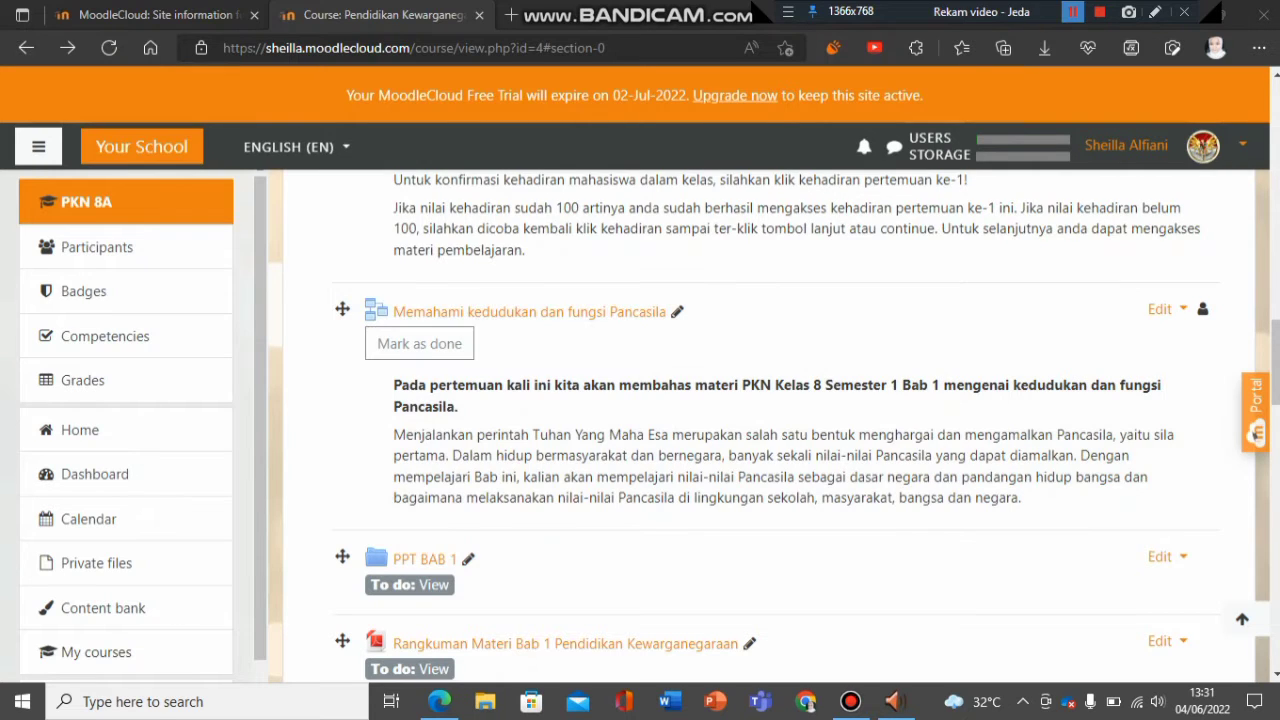
Open the settings of the PPT BAB 1 folder in Pertemuan Ke-1 and examine its name and description fields.
scroll(776, 420, "down", 2)
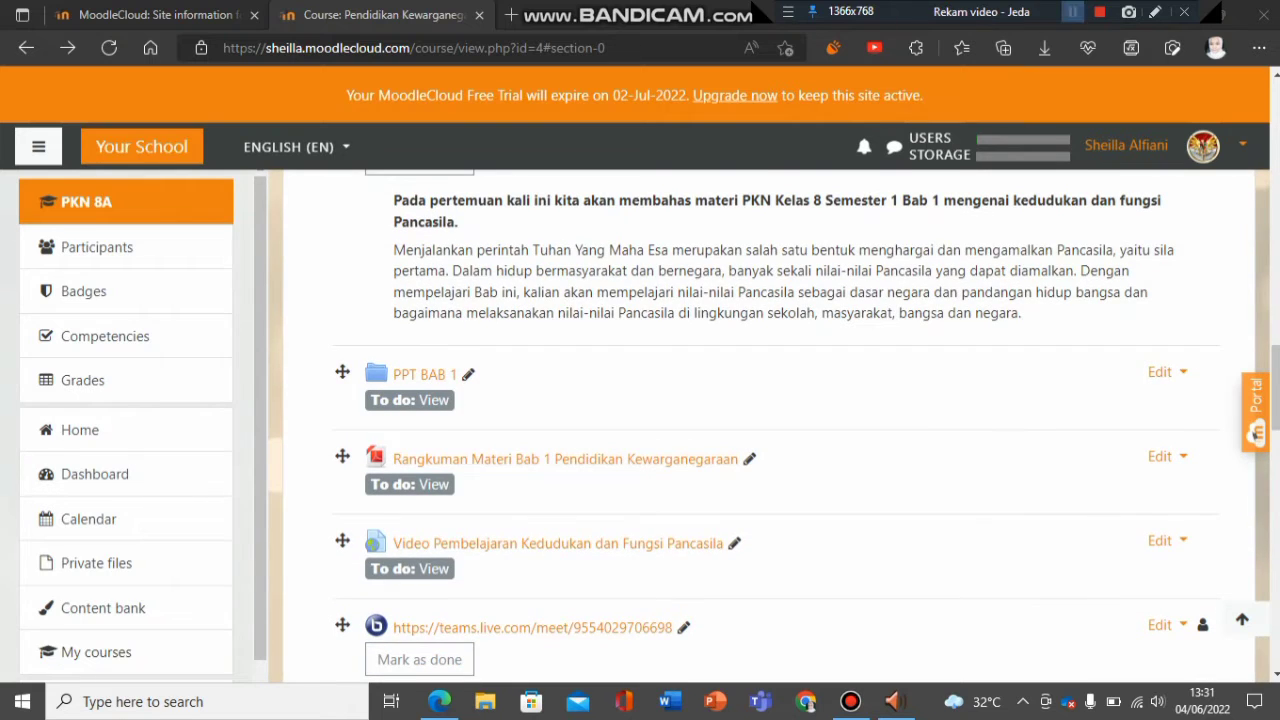
scroll(776, 420, "down", 1)
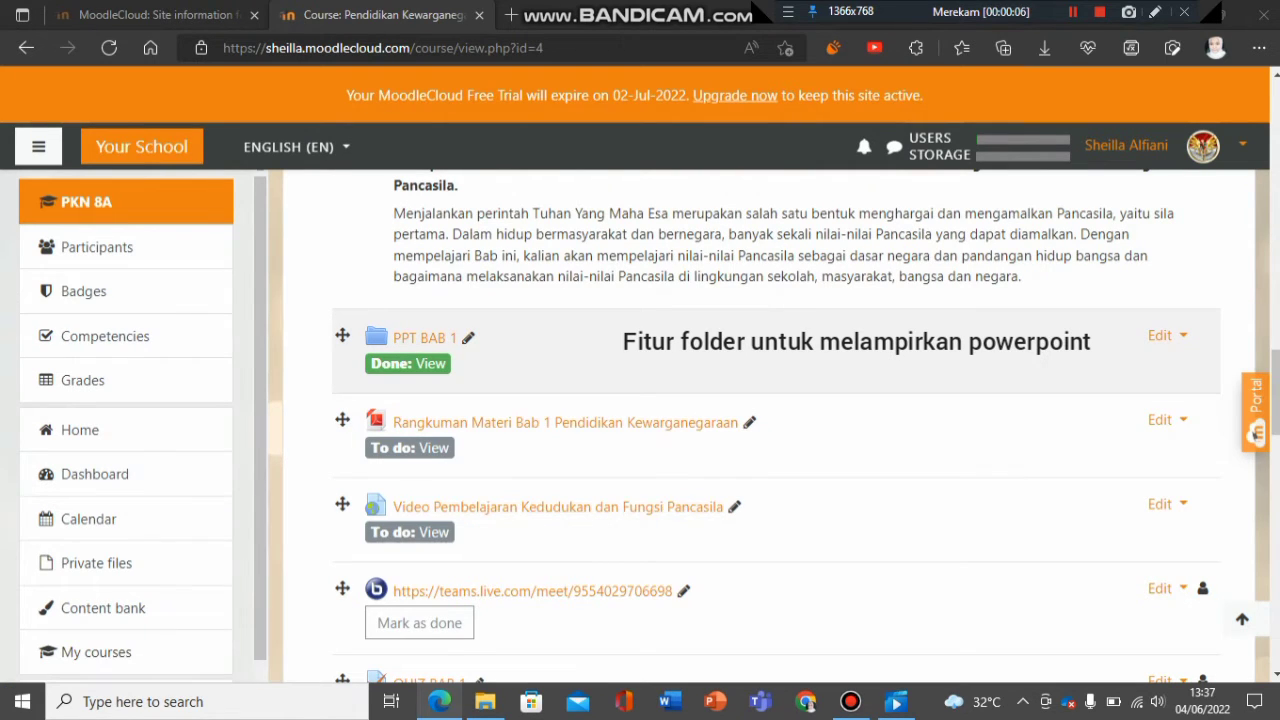
left_click(1167, 335)
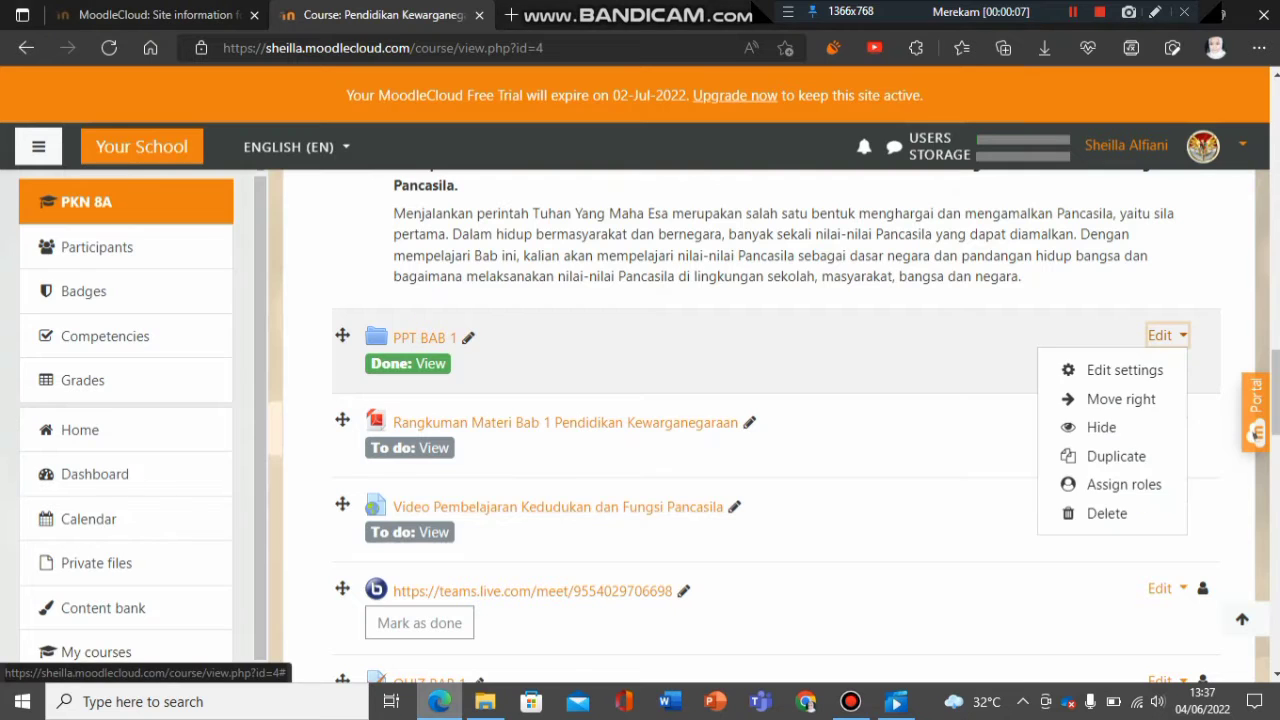
left_click(1120, 369)
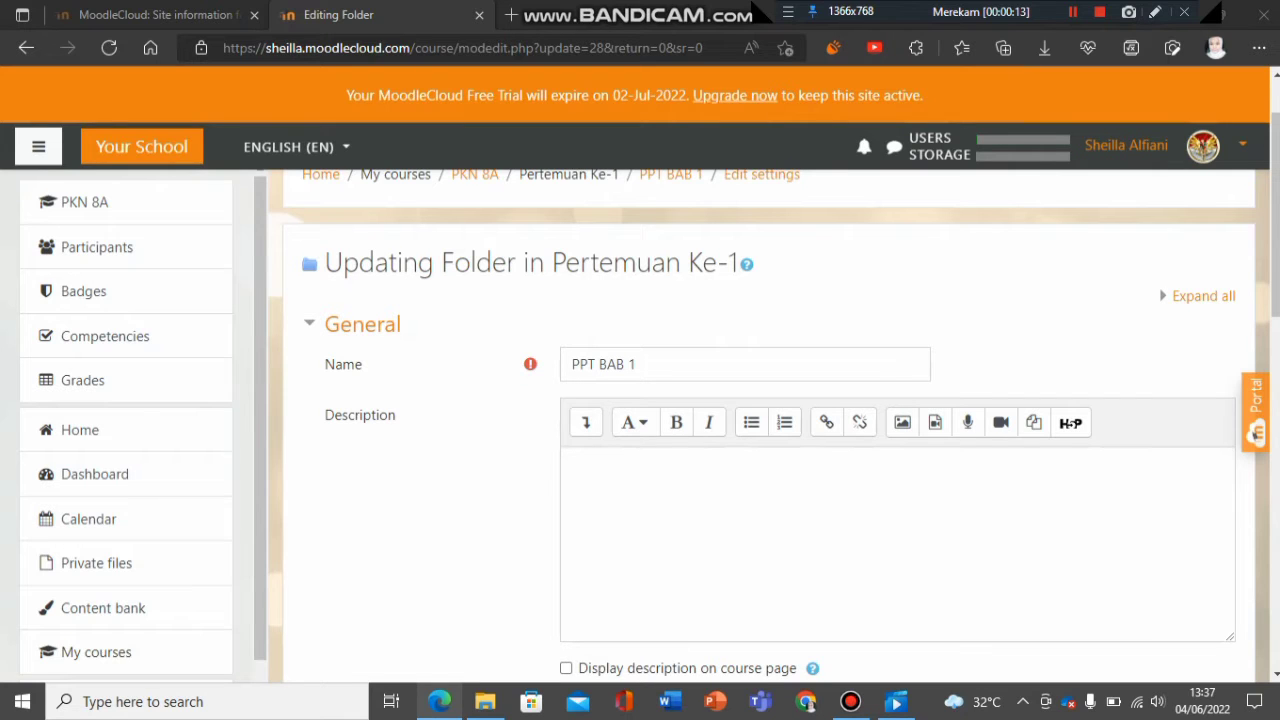
scroll(770, 420, "down", 1)
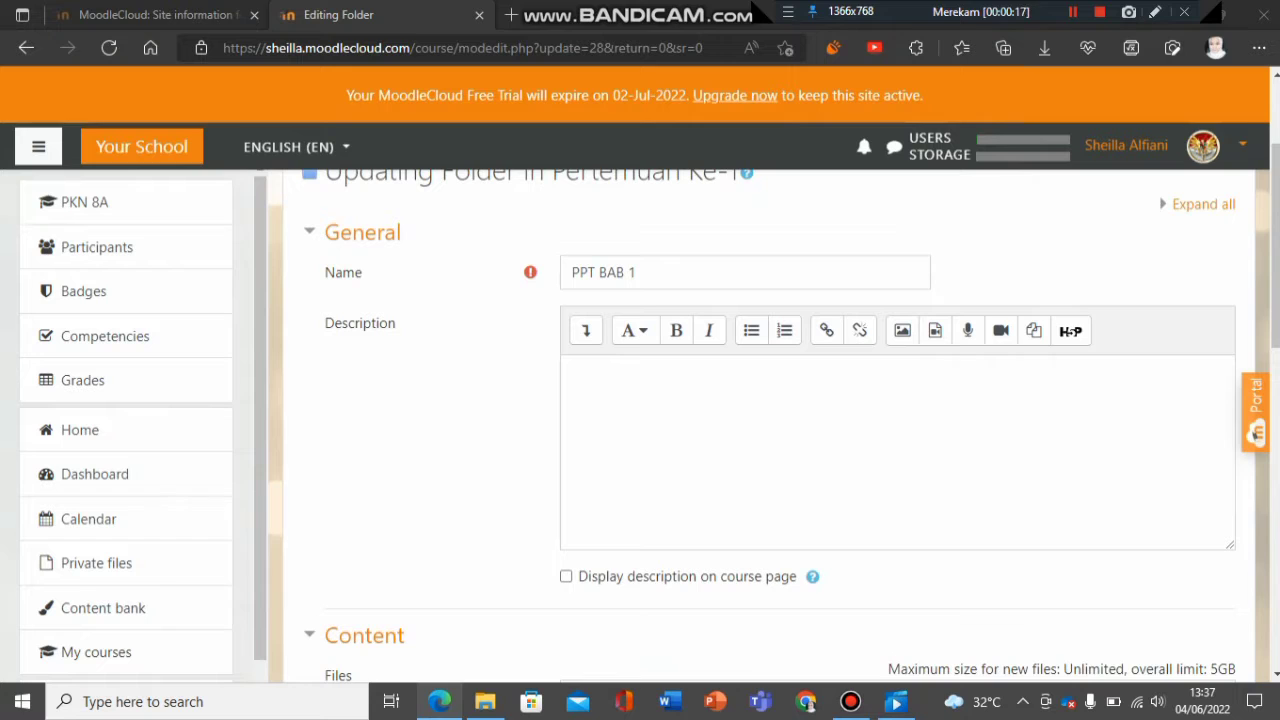
left_click(720, 415)
scroll(770, 420, "down", 1)
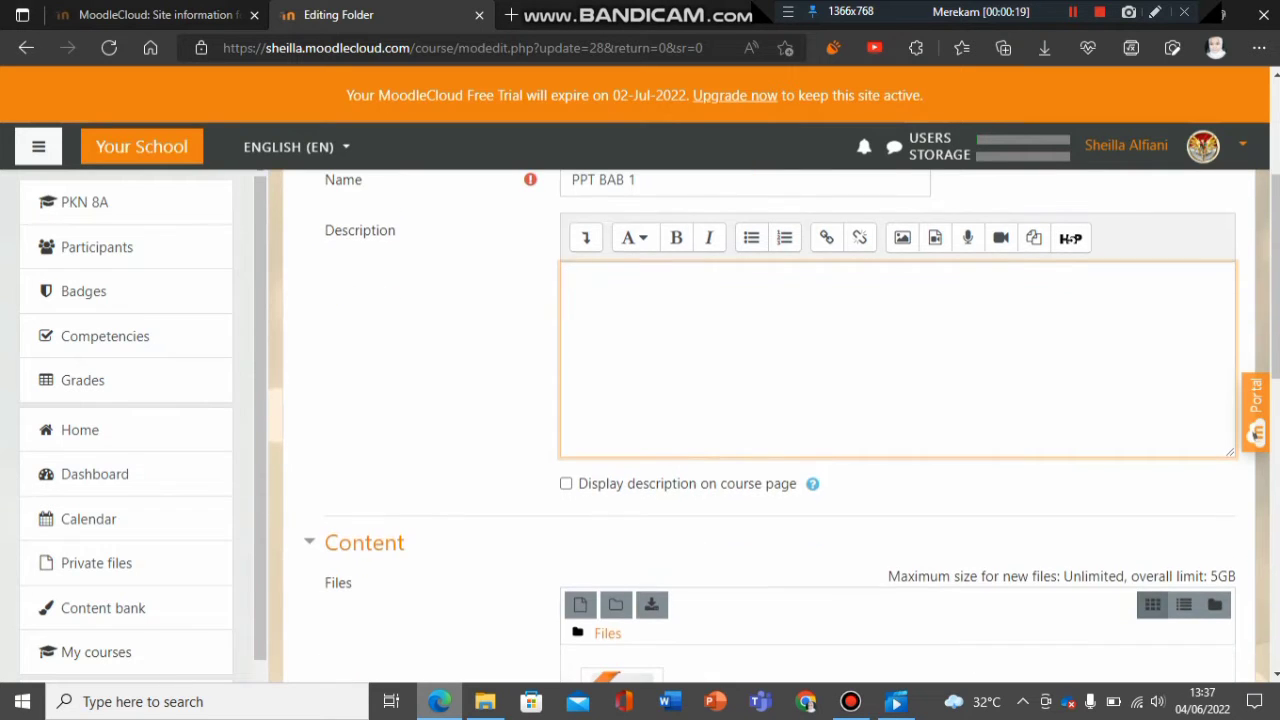
scroll(770, 420, "down", 1)
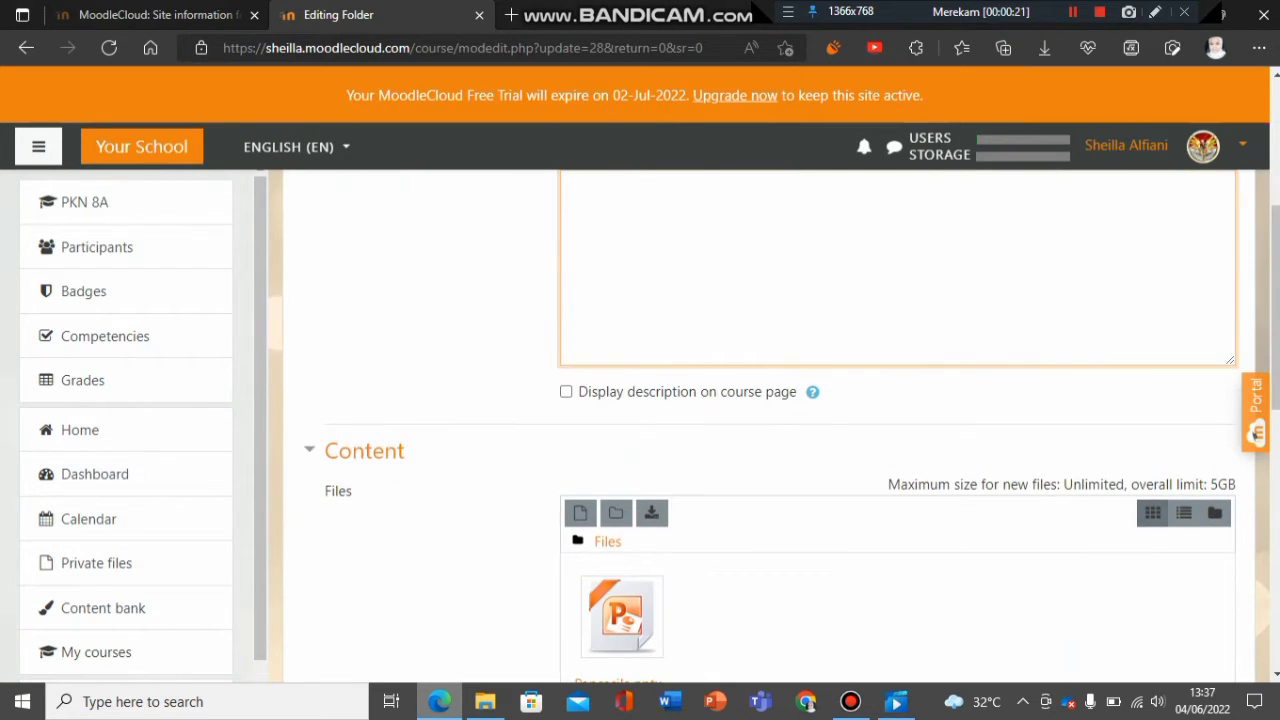
Examine the folder's attached Pancasila.pptx file and the options for displaying and downloading its contents.
scroll(770, 420, "down", 1)
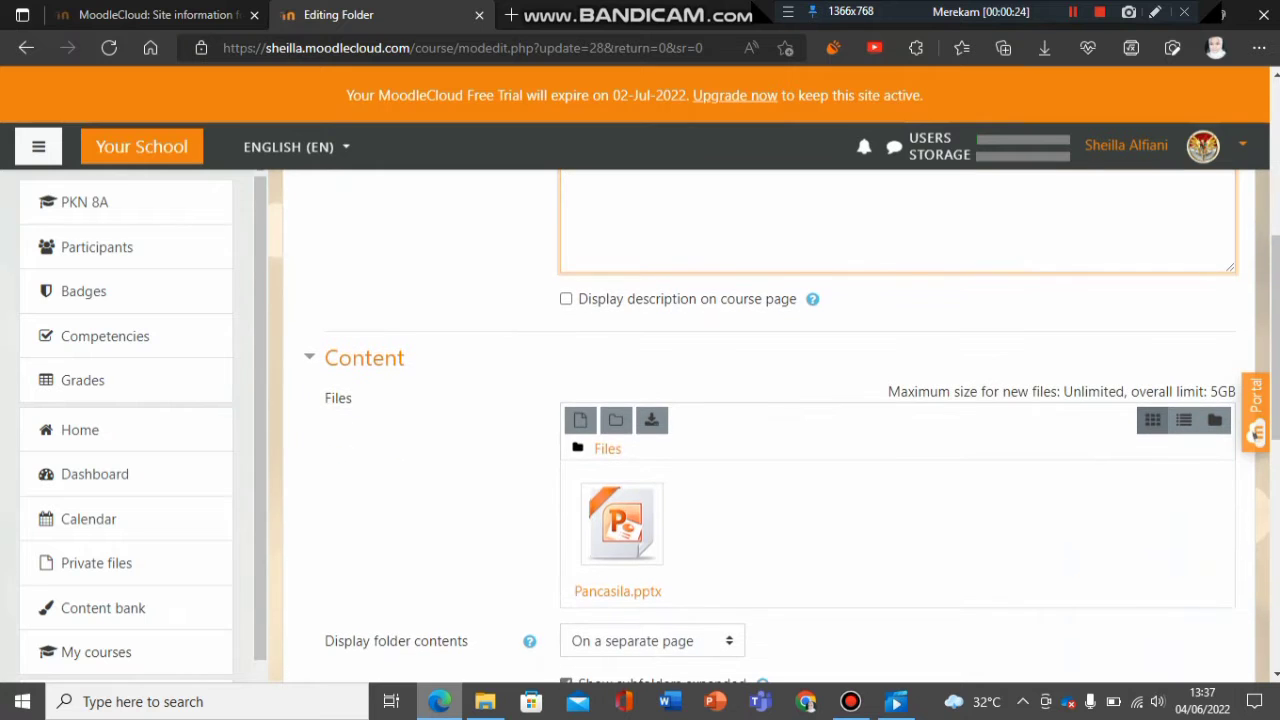
scroll(620, 530, "down", 1)
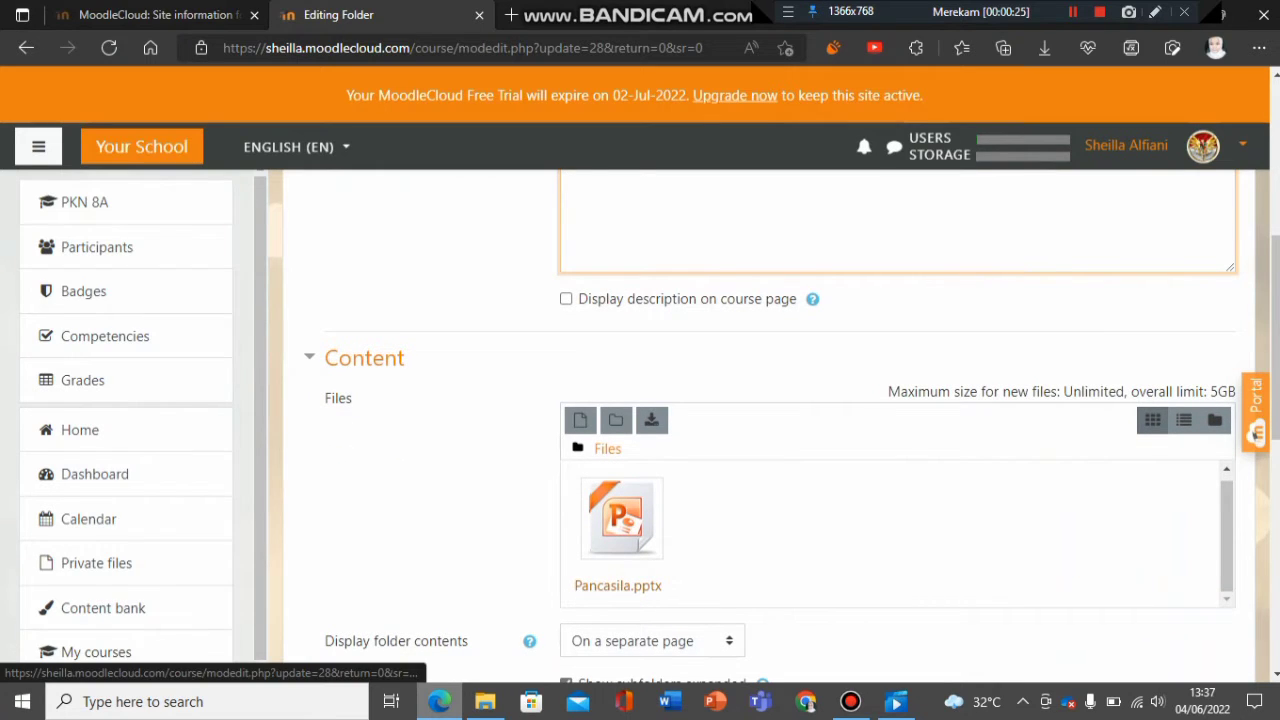
scroll(620, 530, "down", 2)
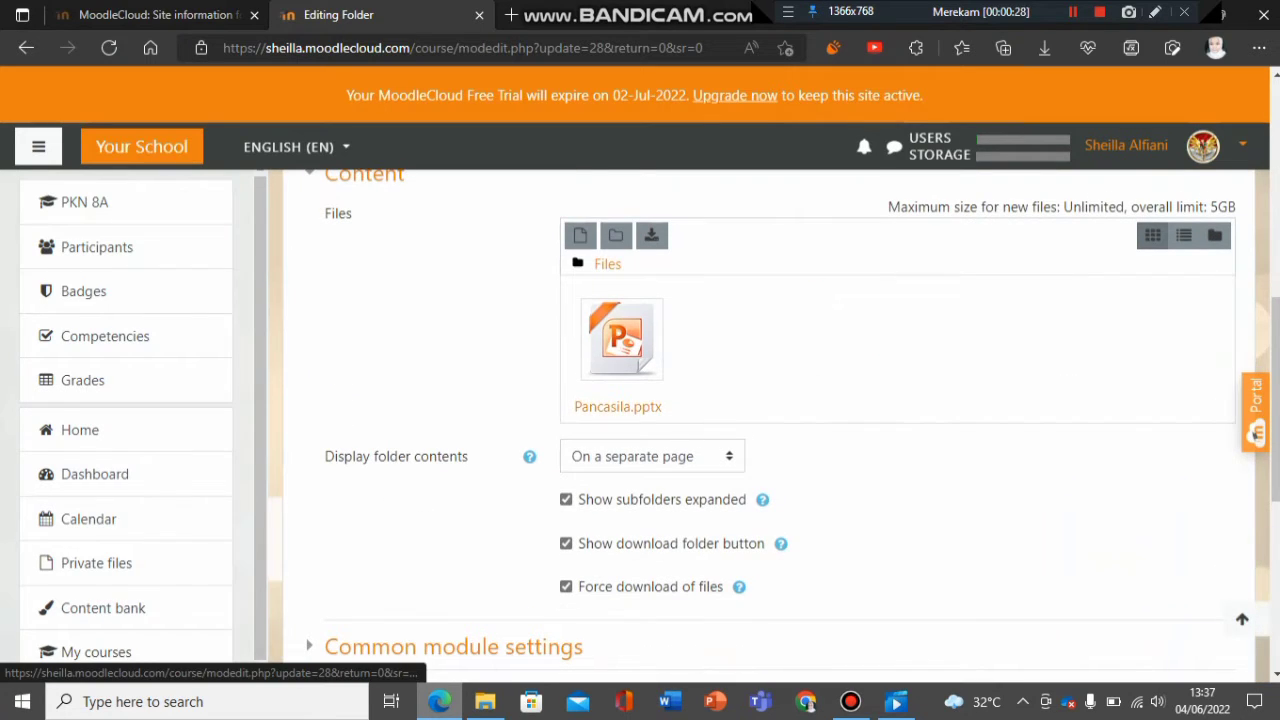
scroll(620, 530, "down", 1)
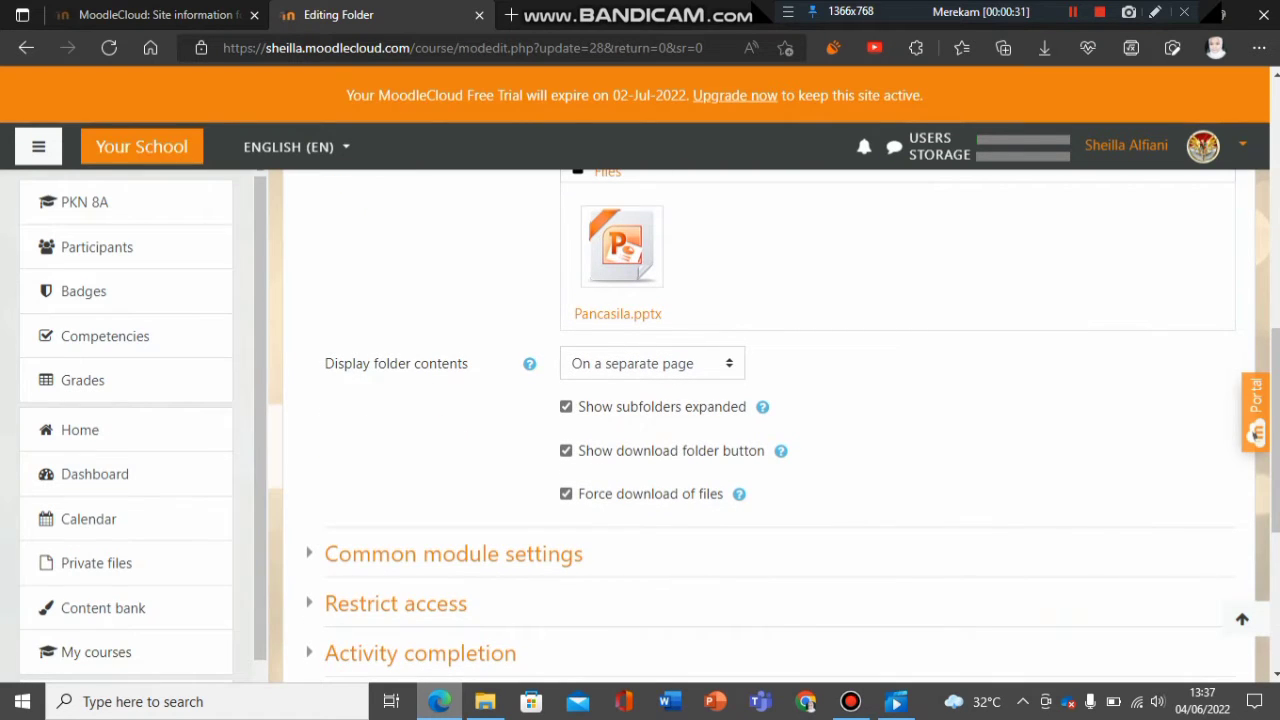
scroll(760, 420, "up", 1)
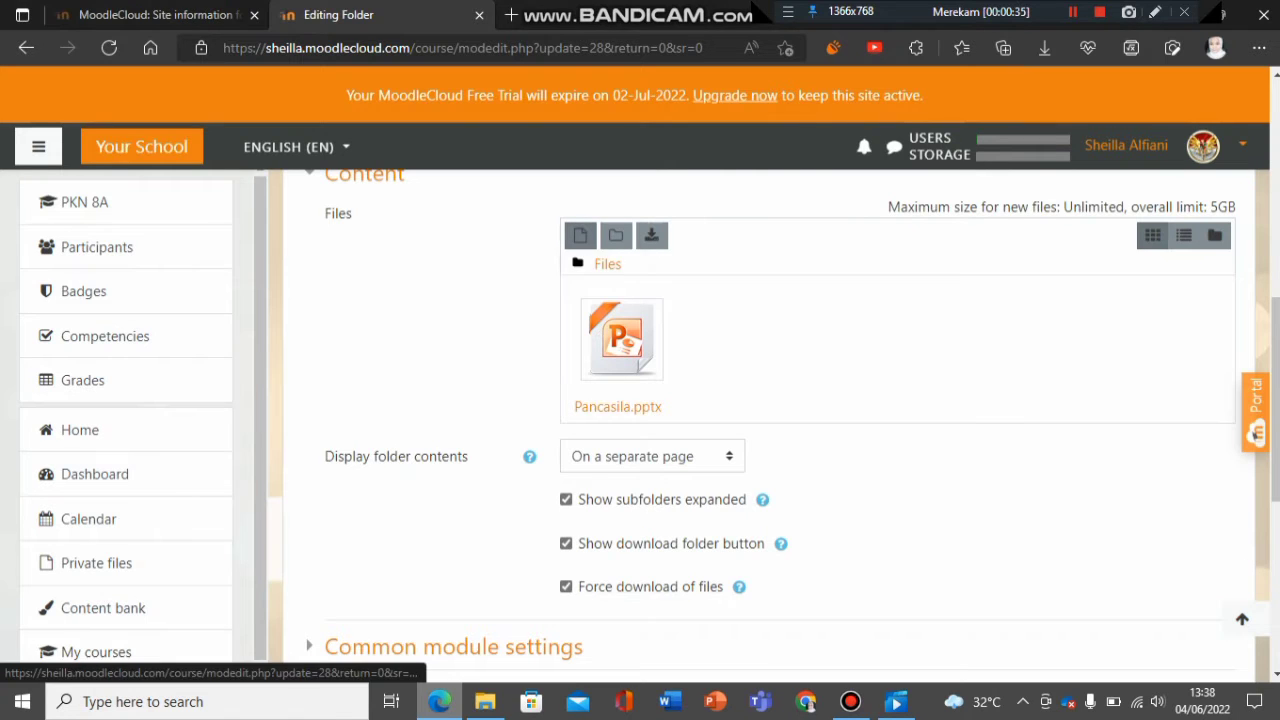
View the upload form for adding files to the folder, and review the folder's activity completion settings.
left_click(580, 236)
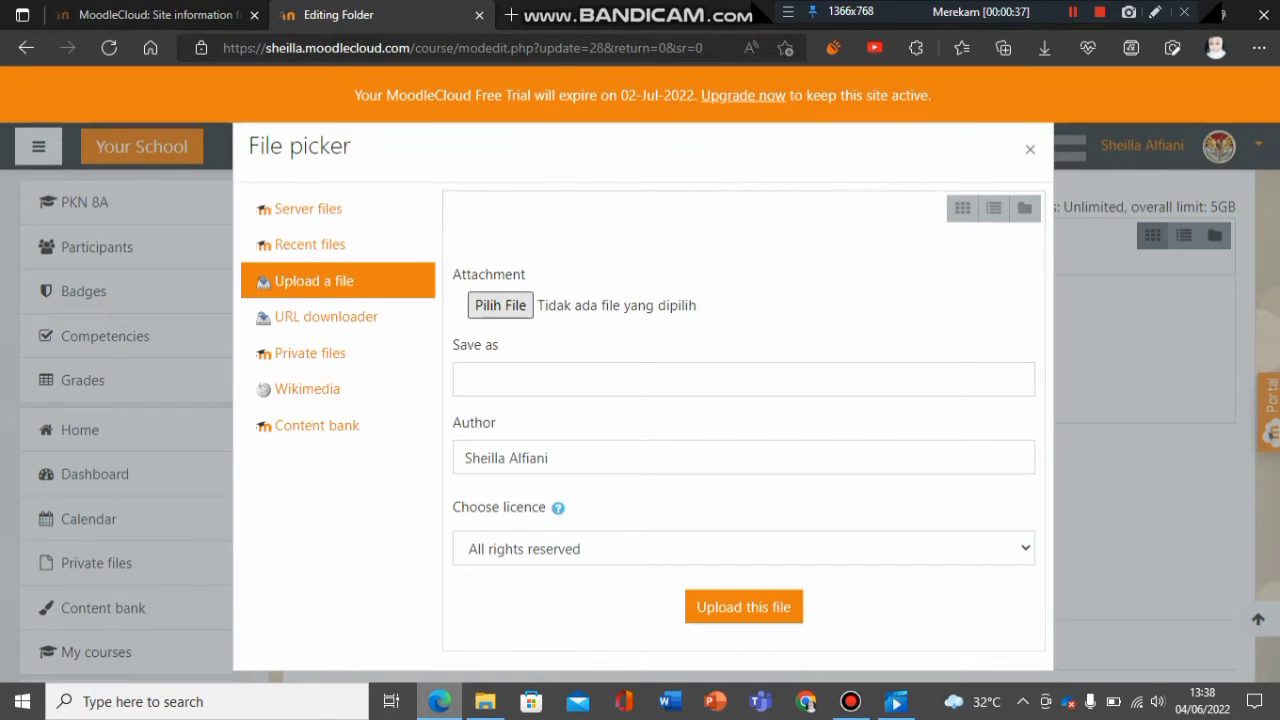
left_click(1030, 149)
left_click(1073, 12)
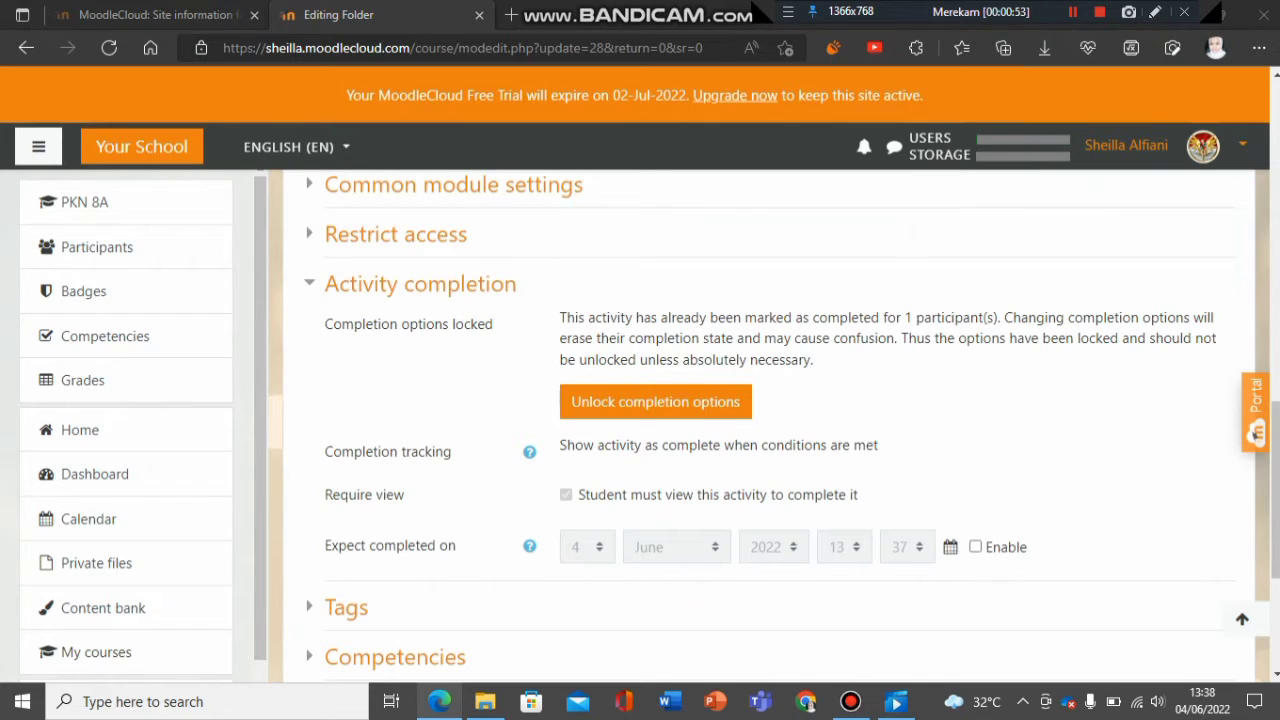
key("shift+F12")
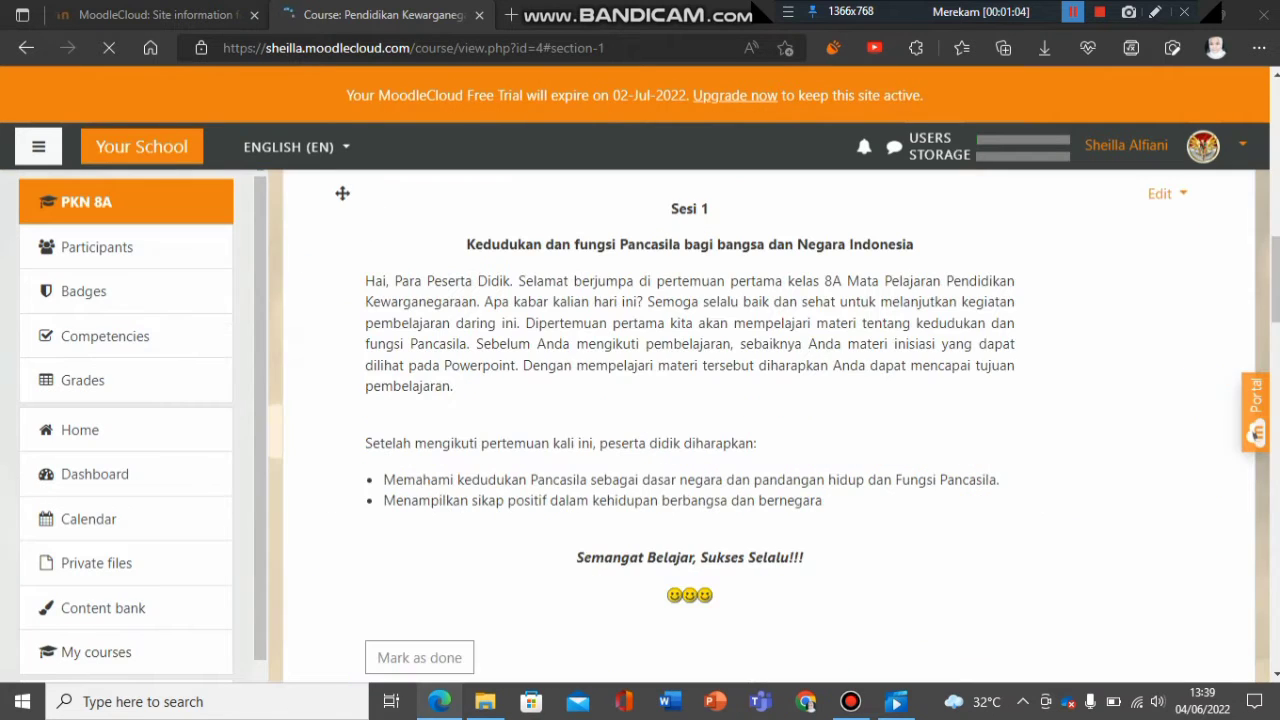
Open the settings of the Rangkuman Materi Bab 1 Pendidikan Kewarganegaraan file resource and examine its description and selected PDF.
scroll(690, 420, "down", 2)
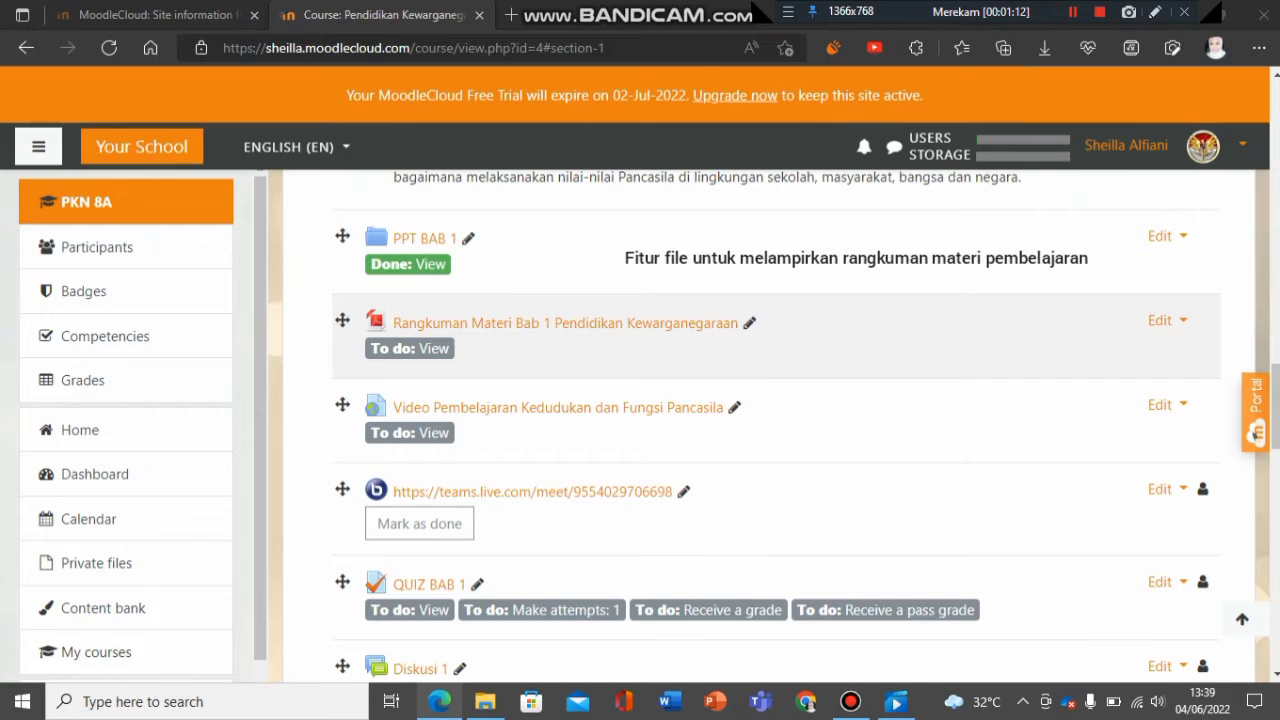
left_click(1162, 320)
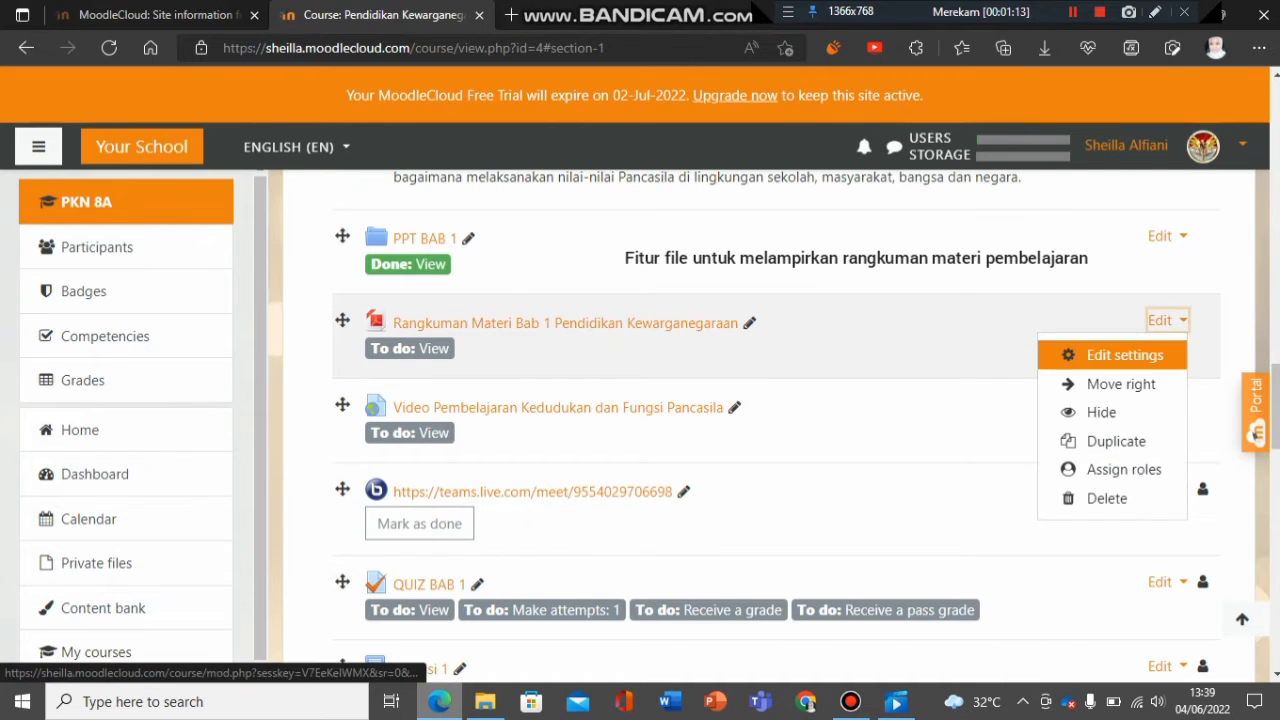
left_click(1115, 355)
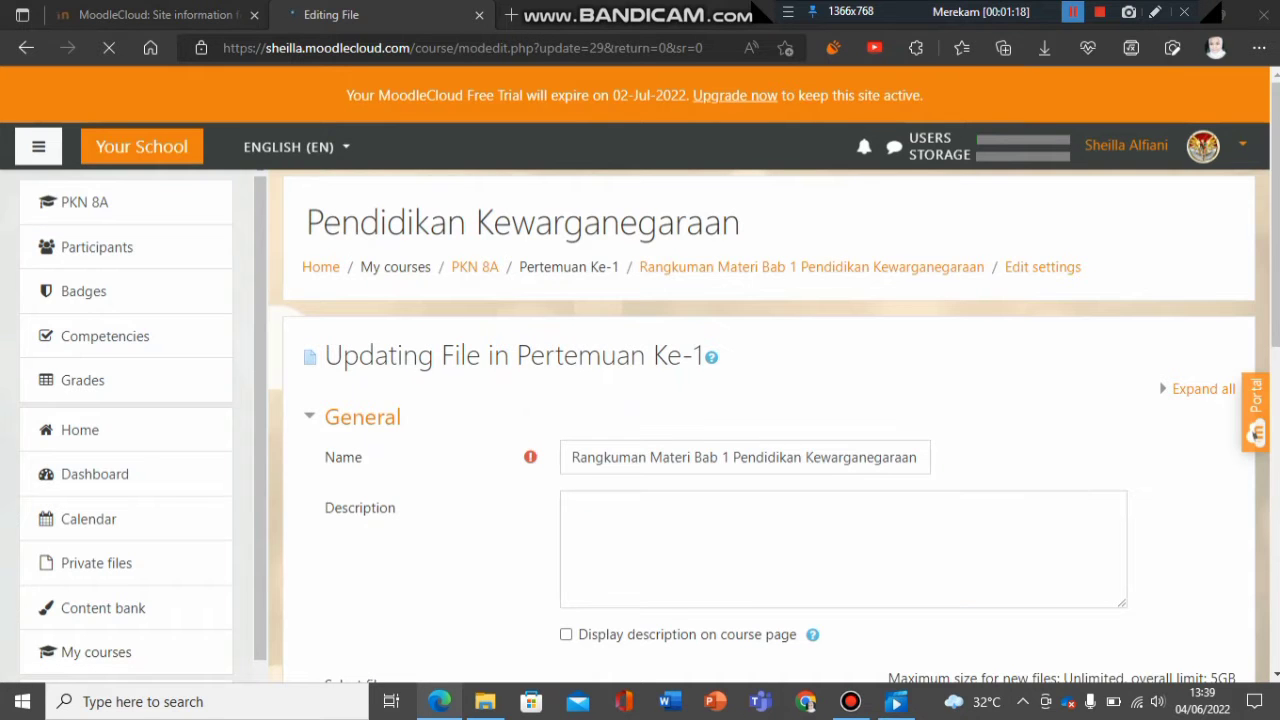
scroll(770, 420, "down", 2)
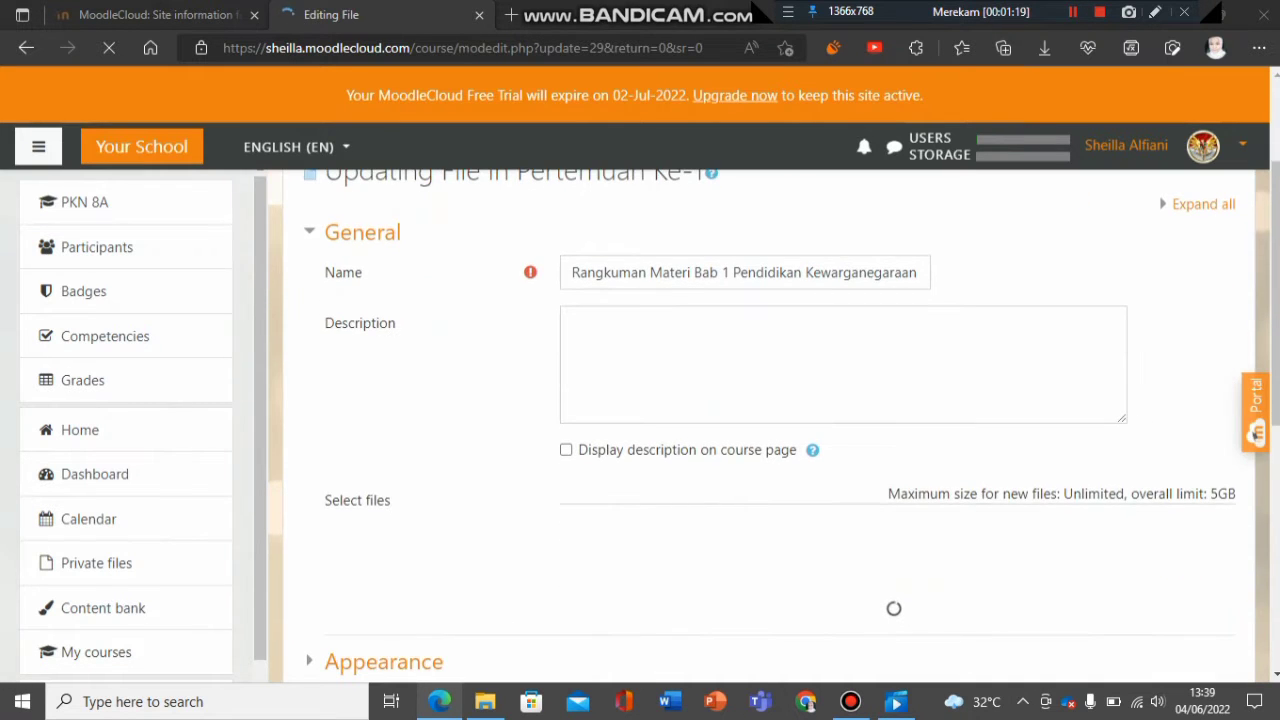
key("shift+F12")
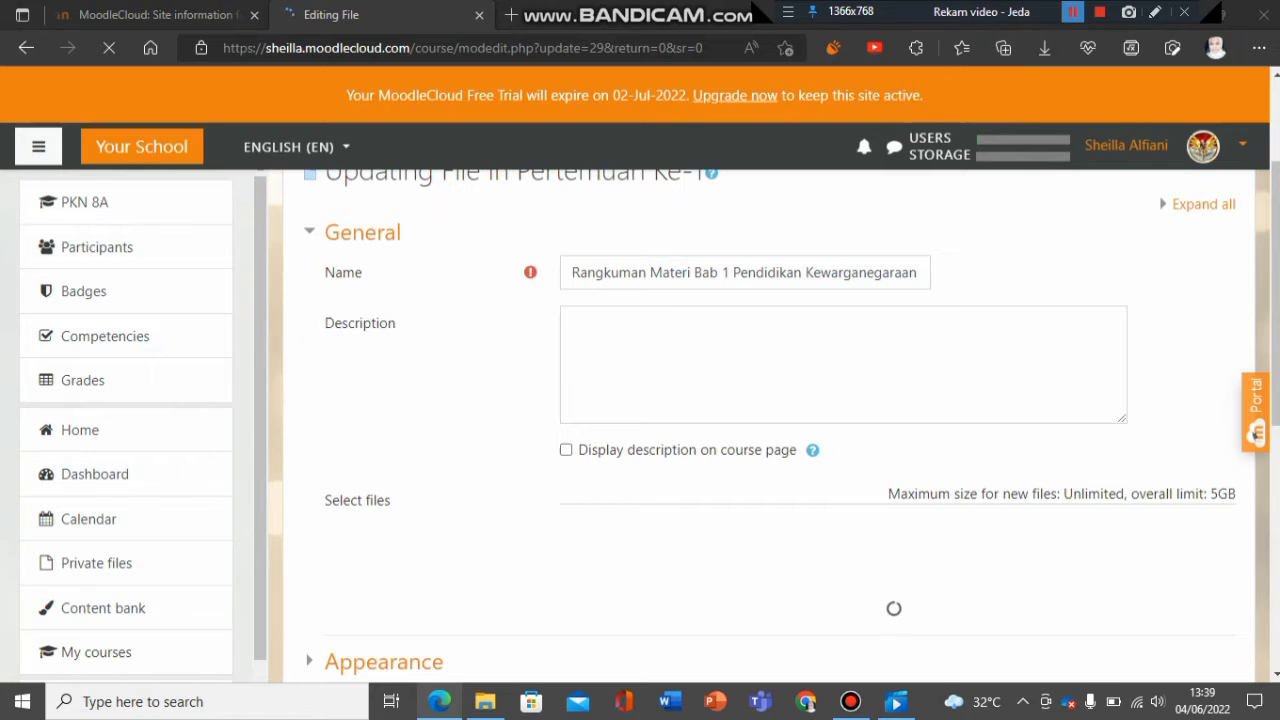
scroll(770, 420, "down", 2)
key("shift+F12")
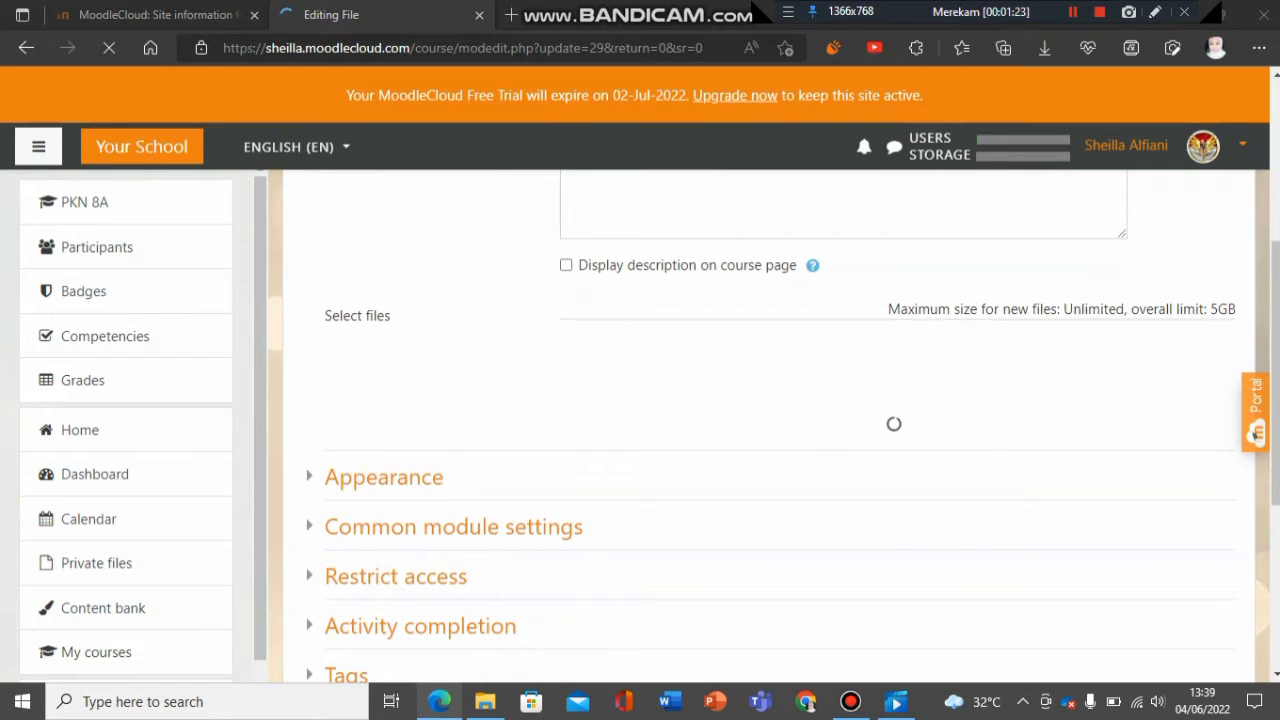
key("shift+F12")
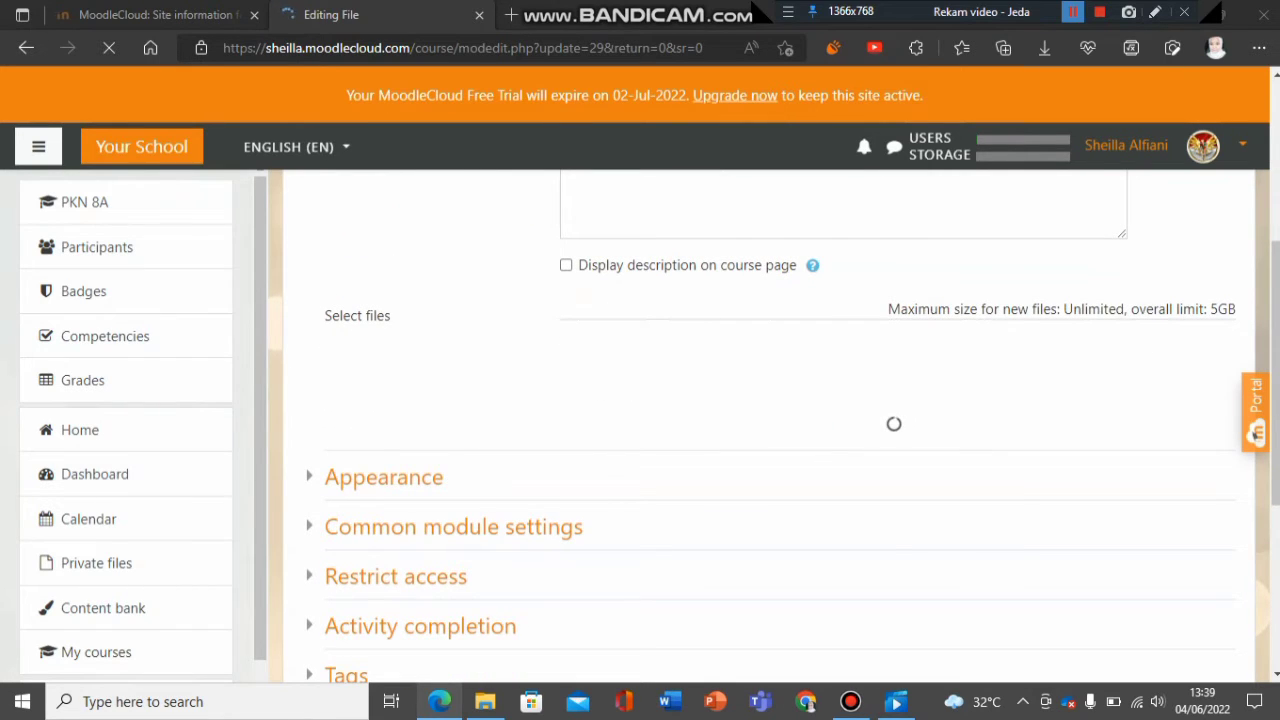
key("shift+F12")
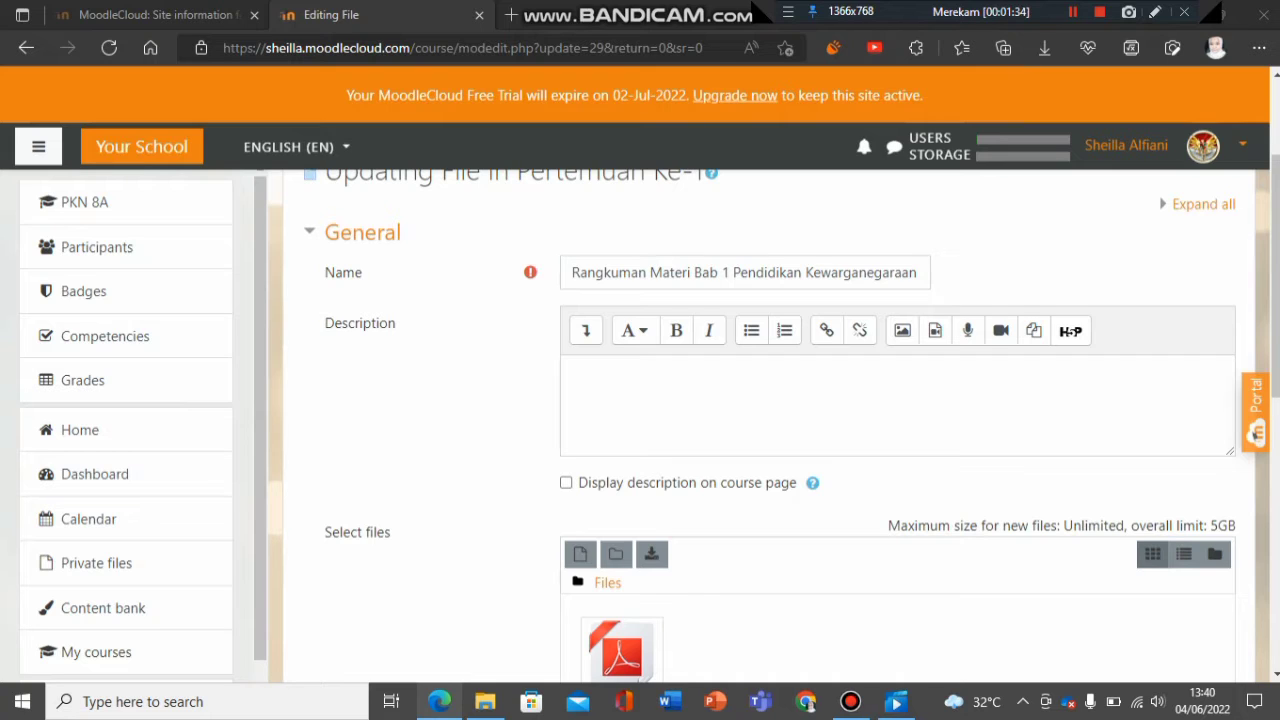
scroll(769, 426, "down", 2)
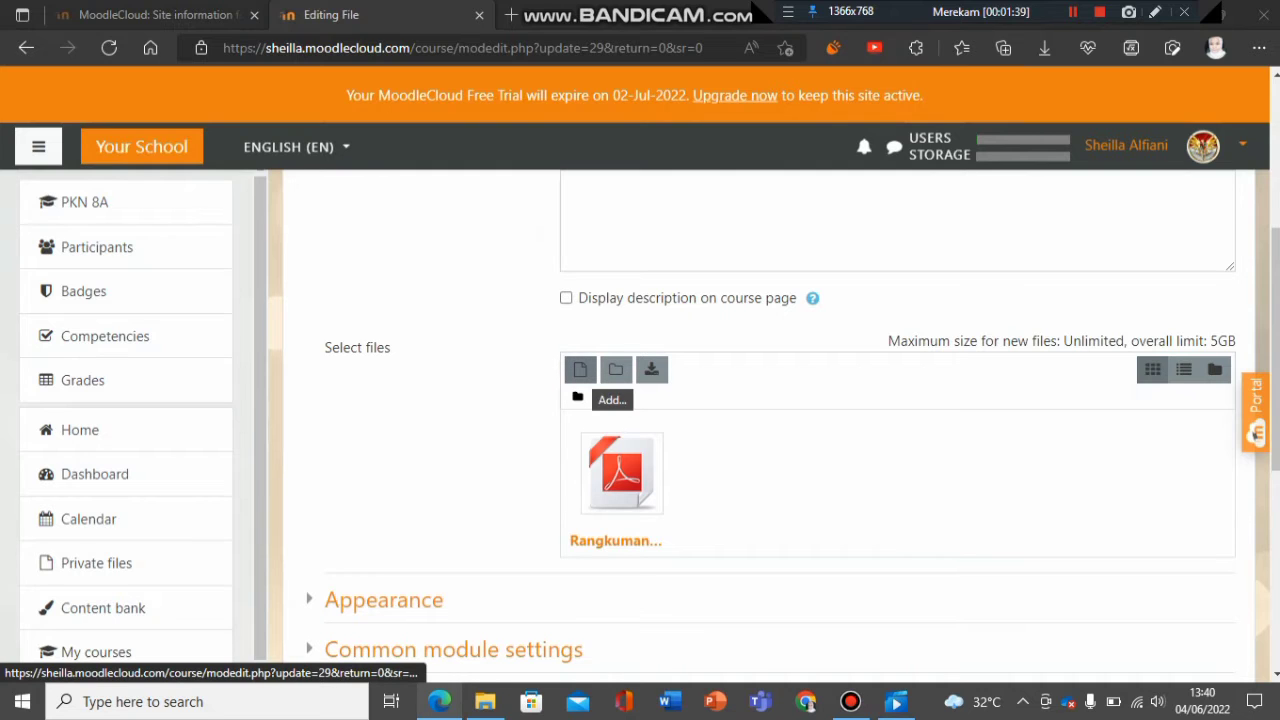
scroll(769, 426, "down", 1)
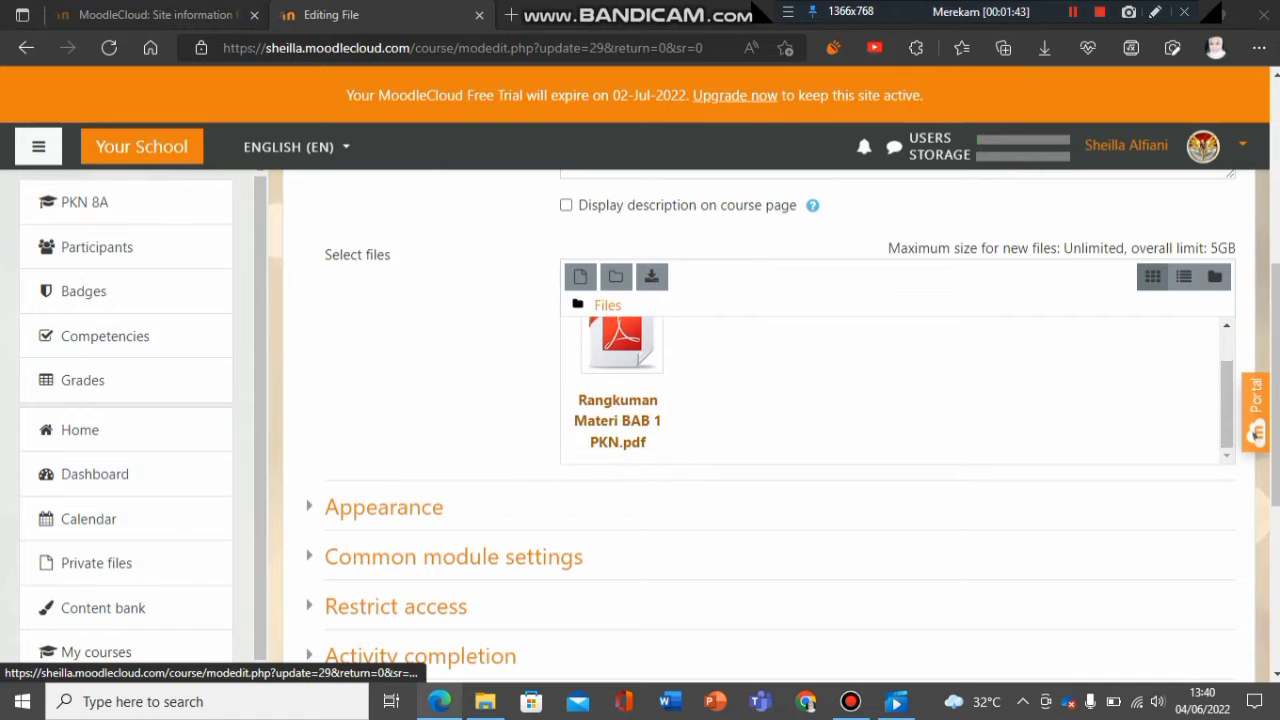
Review the file resource's activity completion settings, and save and return to the course page.
scroll(420, 564, "down", 1)
left_click(420, 564)
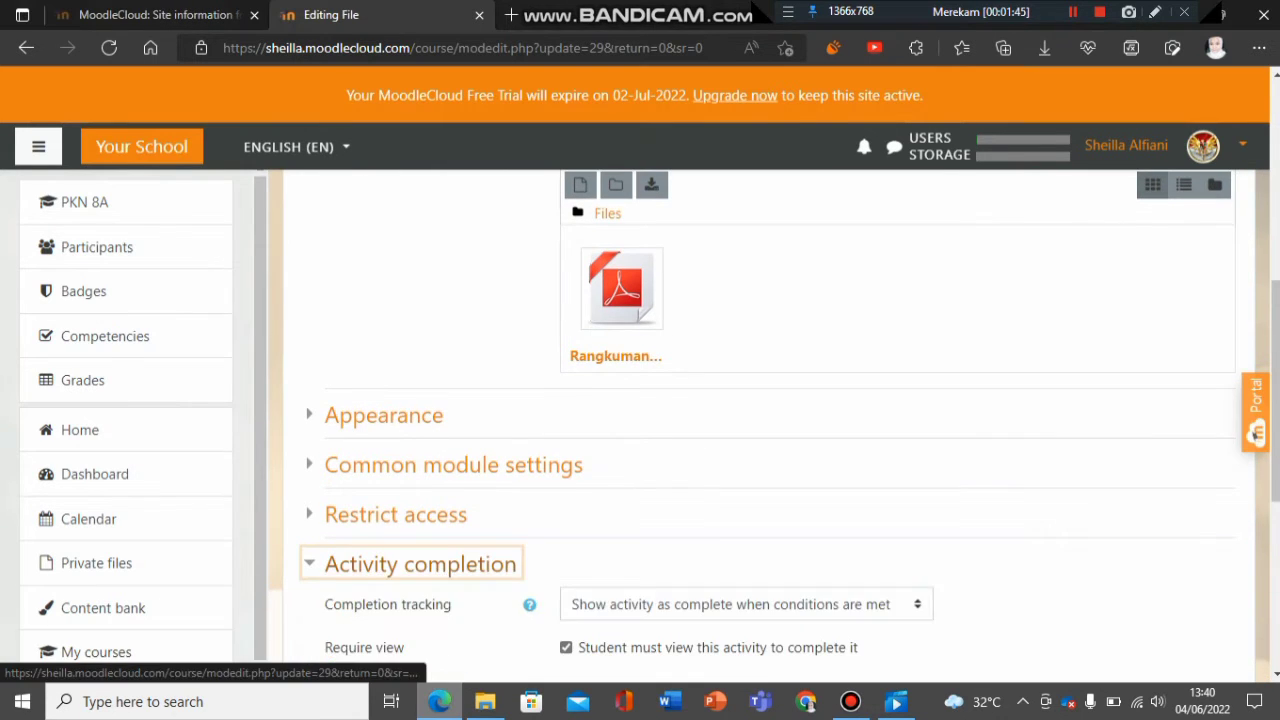
scroll(420, 564, "down", 2)
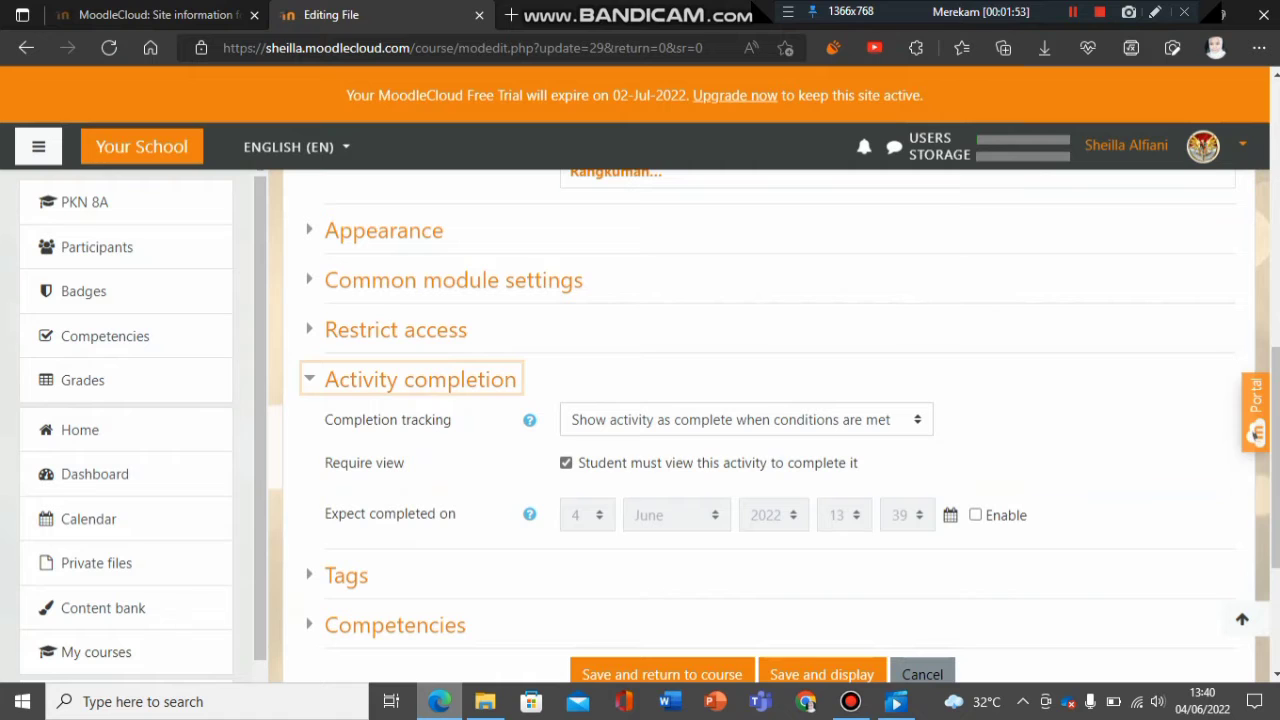
scroll(760, 420, "down", 1)
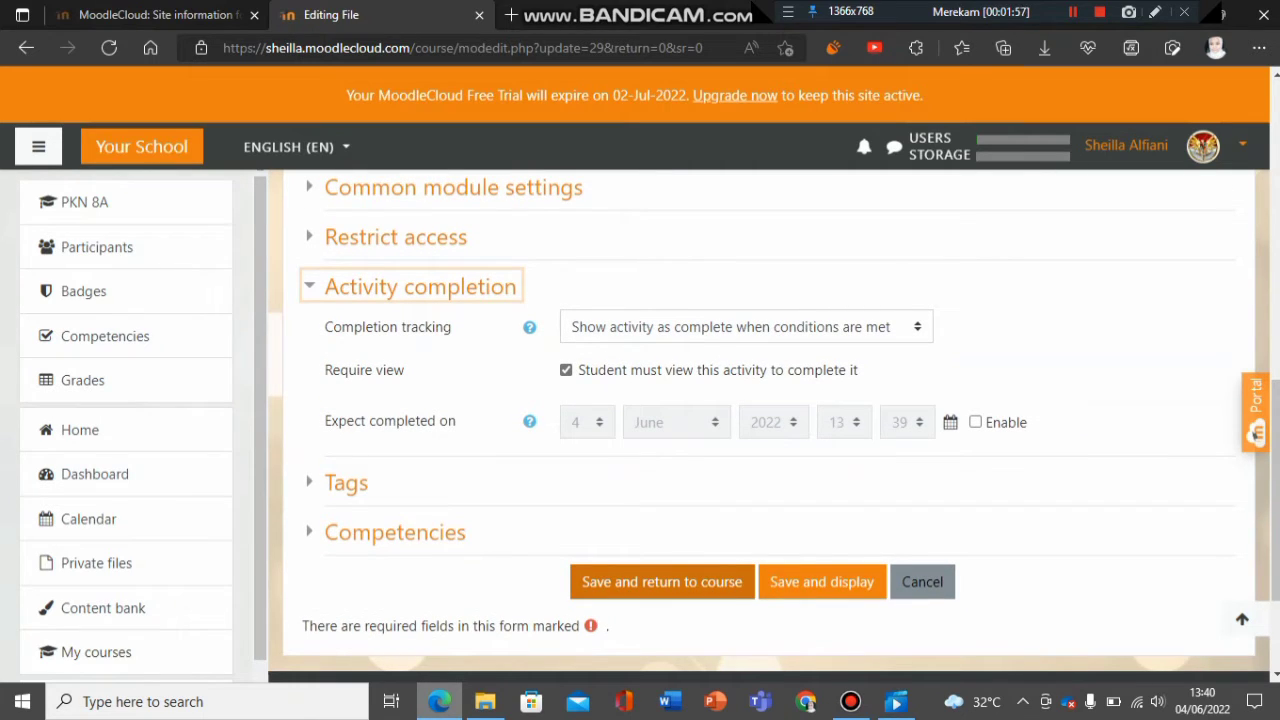
left_click(662, 581)
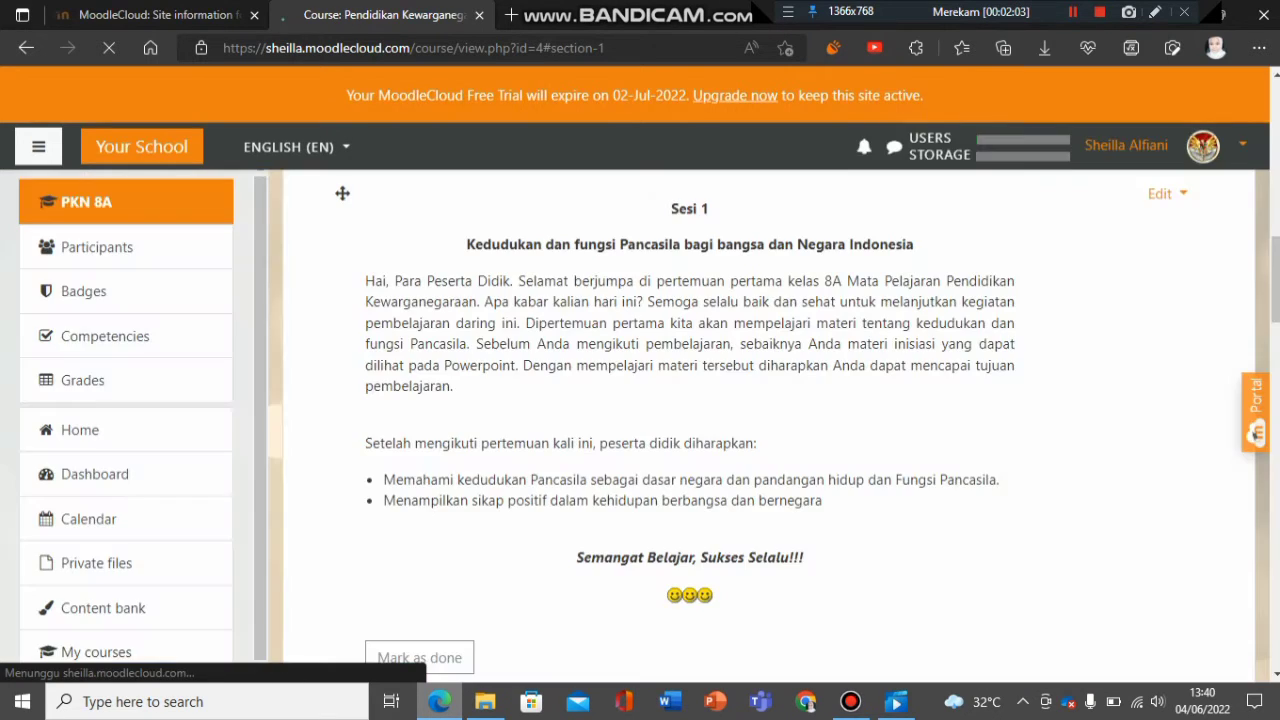
left_click(1073, 12)
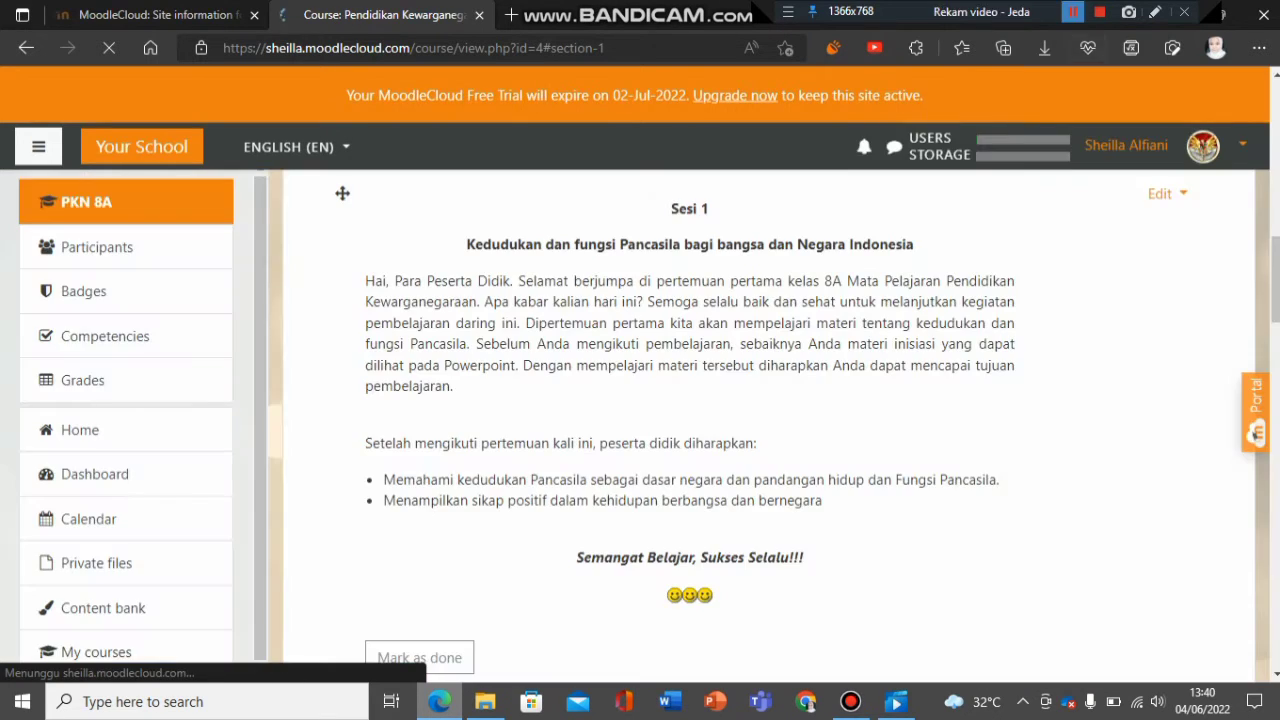
Open the settings of the Video Pembelajaran Kedudukan dan Fungsi Pancasila URL resource and examine its name and external YouTube link.
left_click(1073, 12)
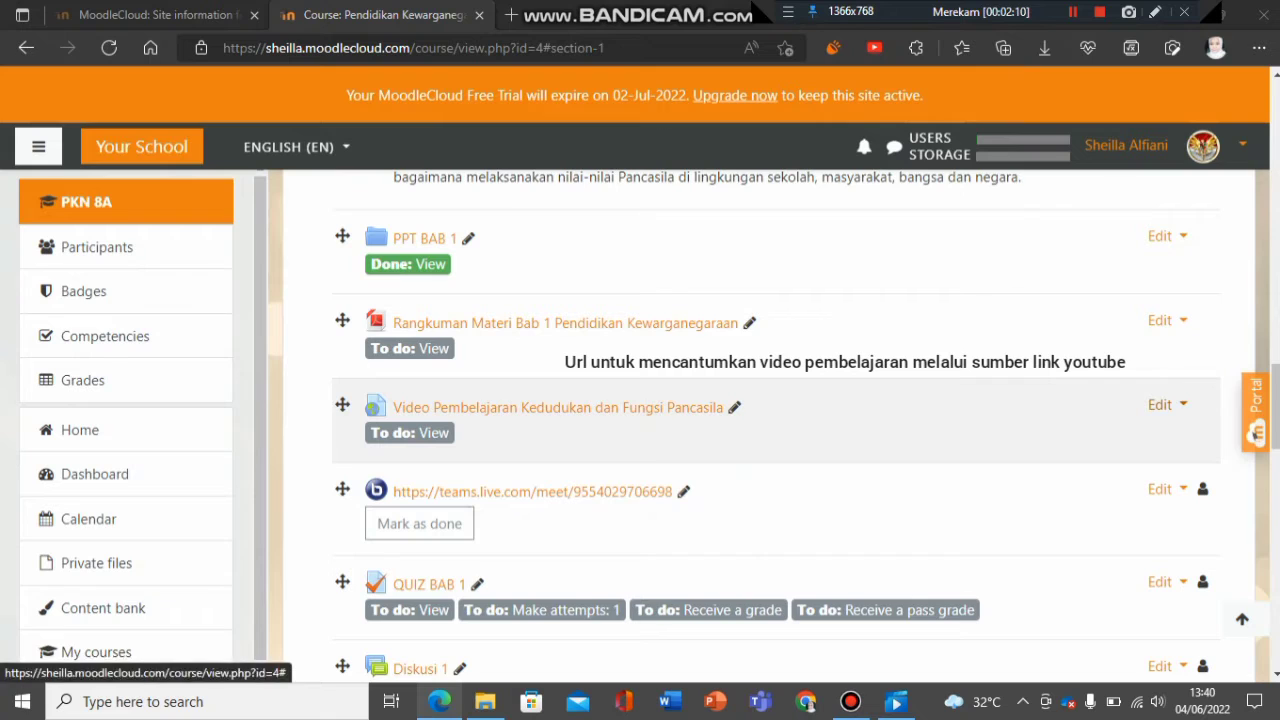
left_click(1160, 405)
left_click(1125, 439)
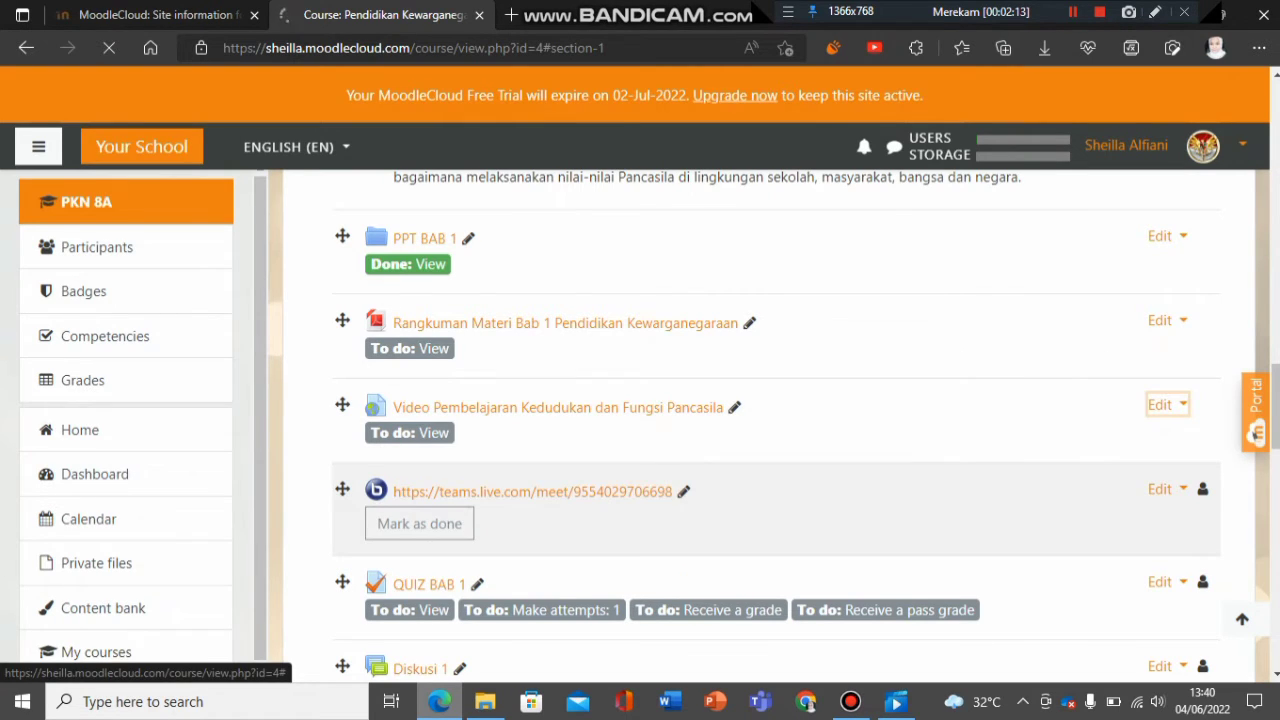
left_click(1073, 11)
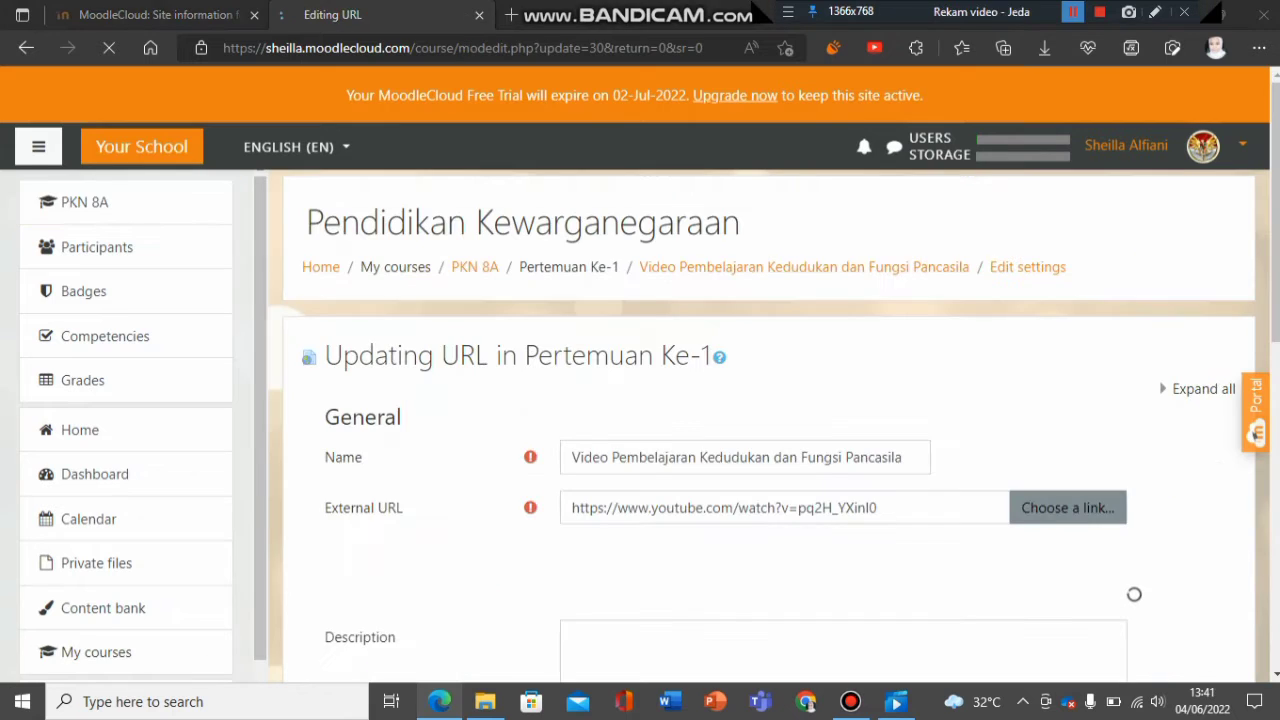
left_click(1073, 11)
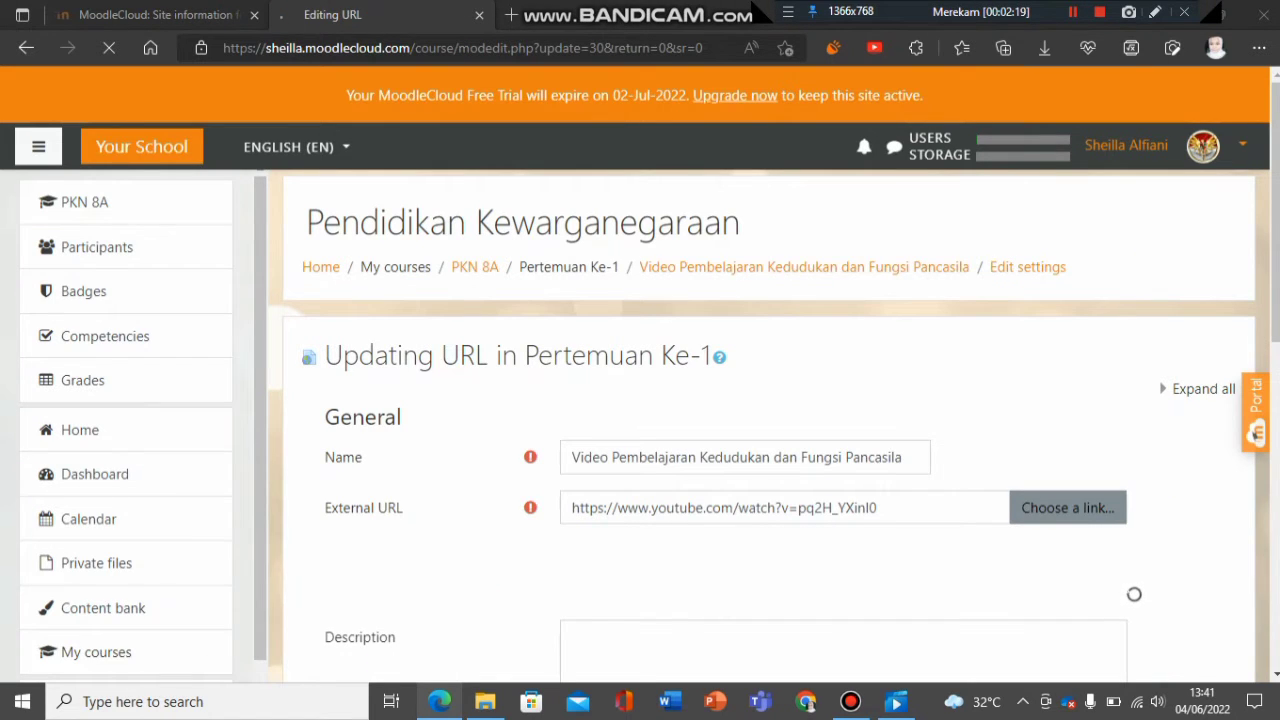
scroll(768, 420, "down", 1)
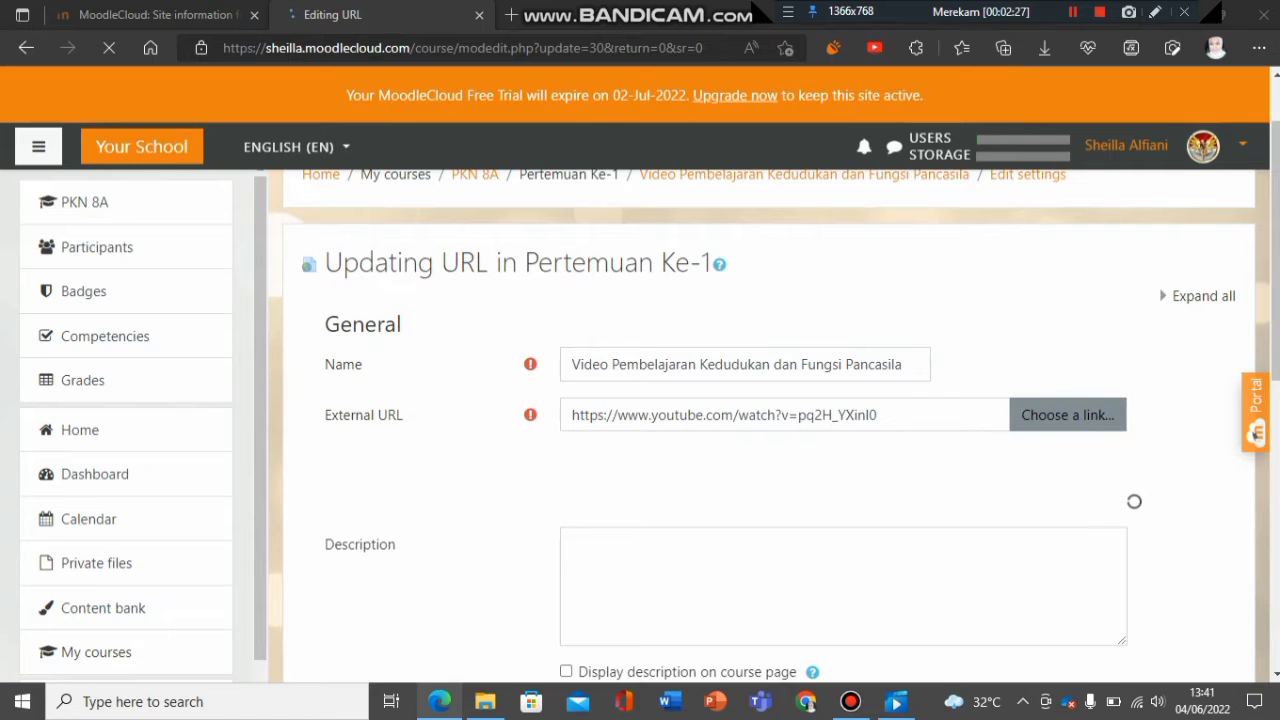
Review the video URL resource's external link and activity completion settings, and save and return to the course page.
left_click(877, 415)
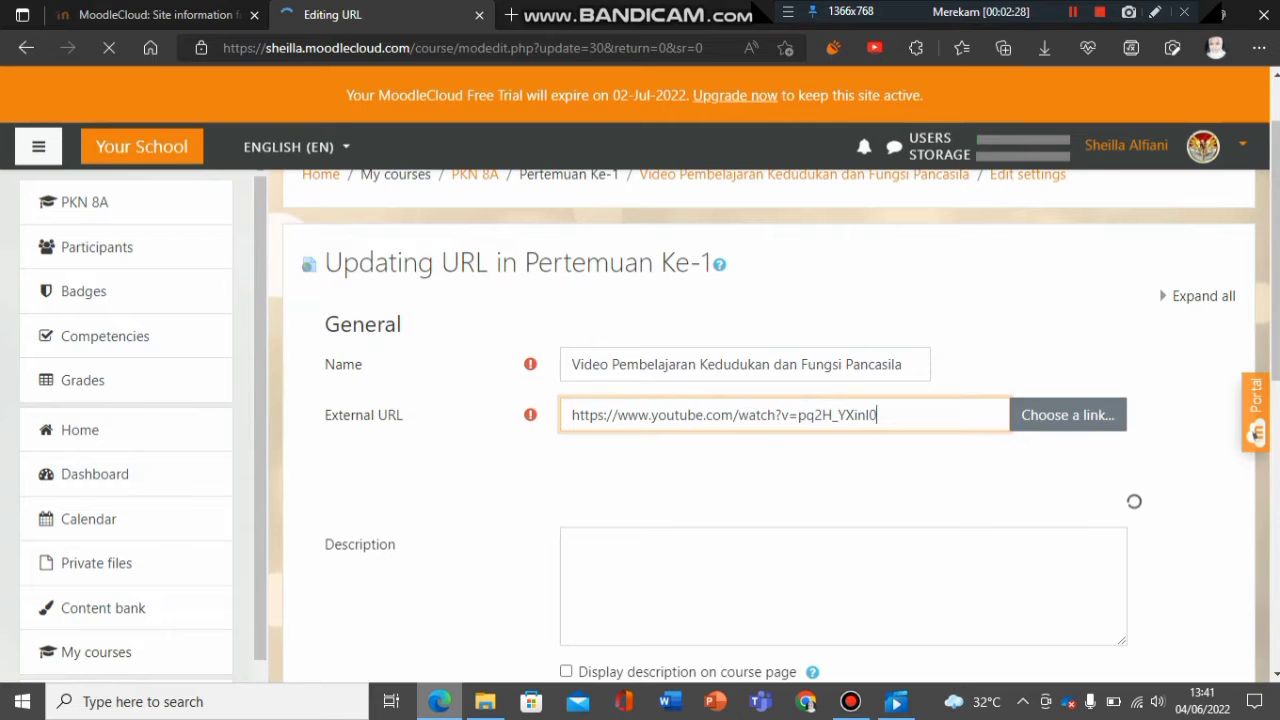
scroll(760, 420, "down", 3)
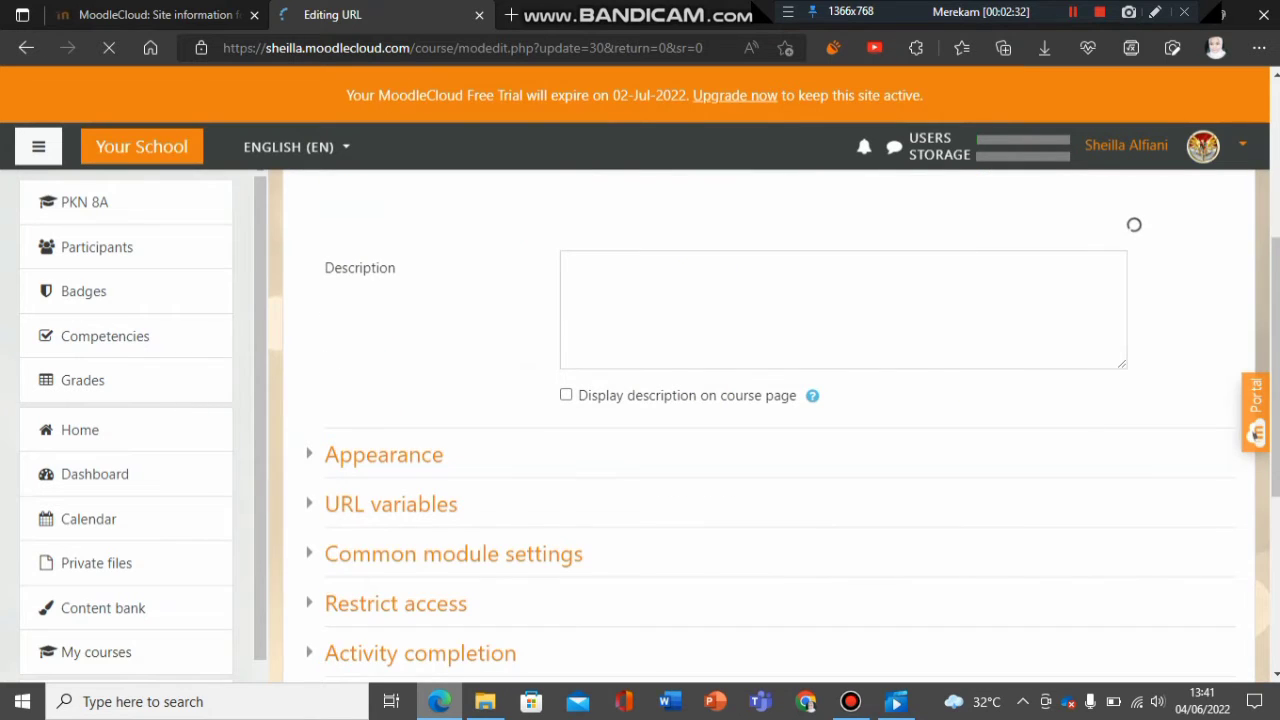
left_click(420, 653)
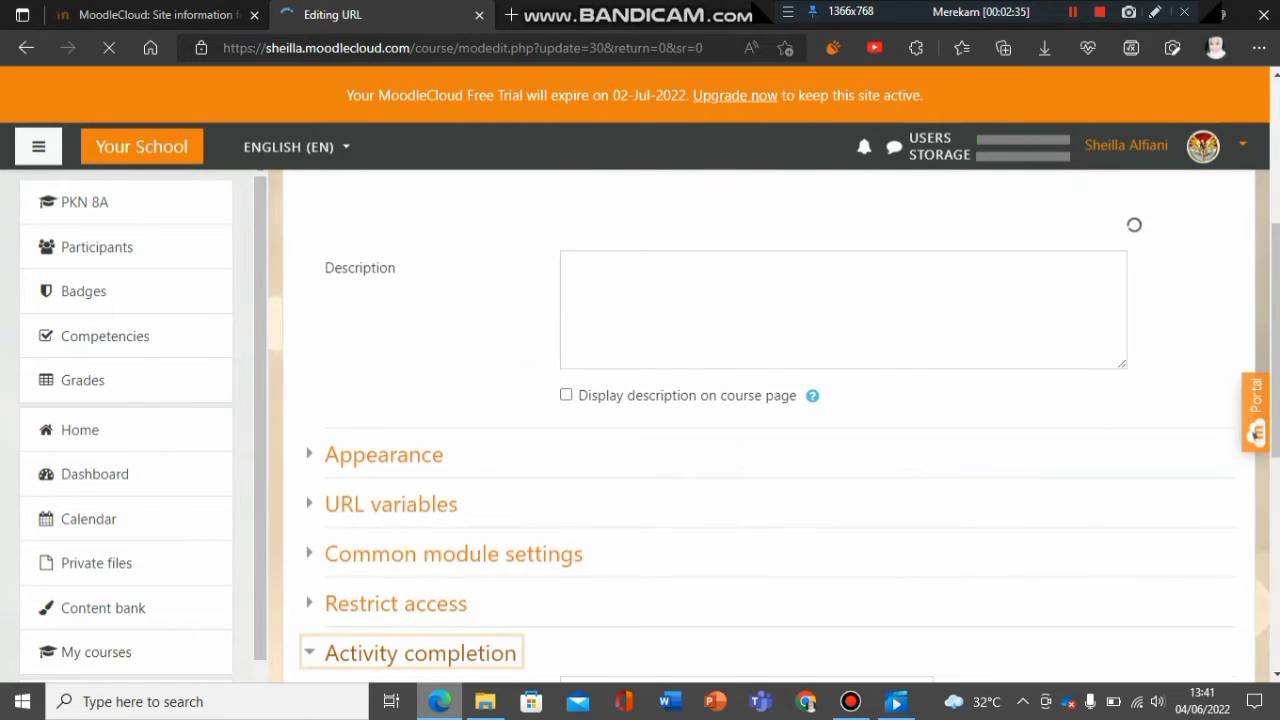
scroll(420, 600, "down", 2)
scroll(760, 420, "down", 1)
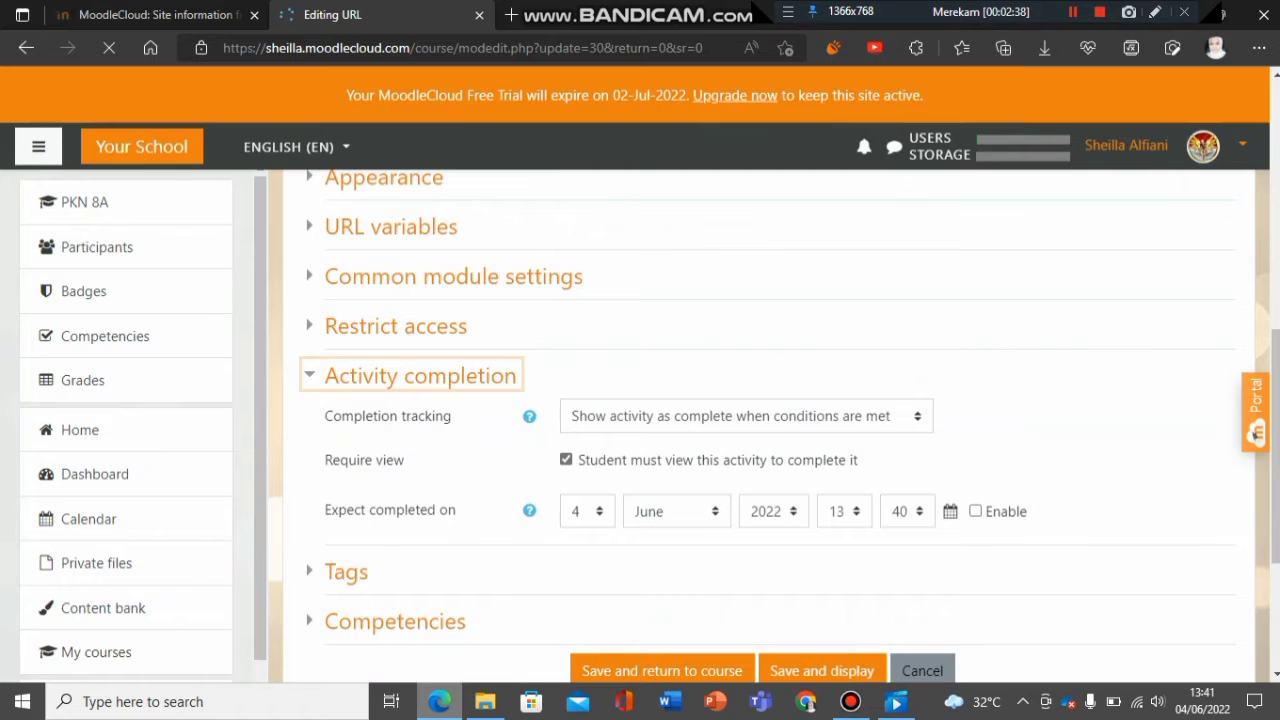
scroll(760, 420, "down", 1)
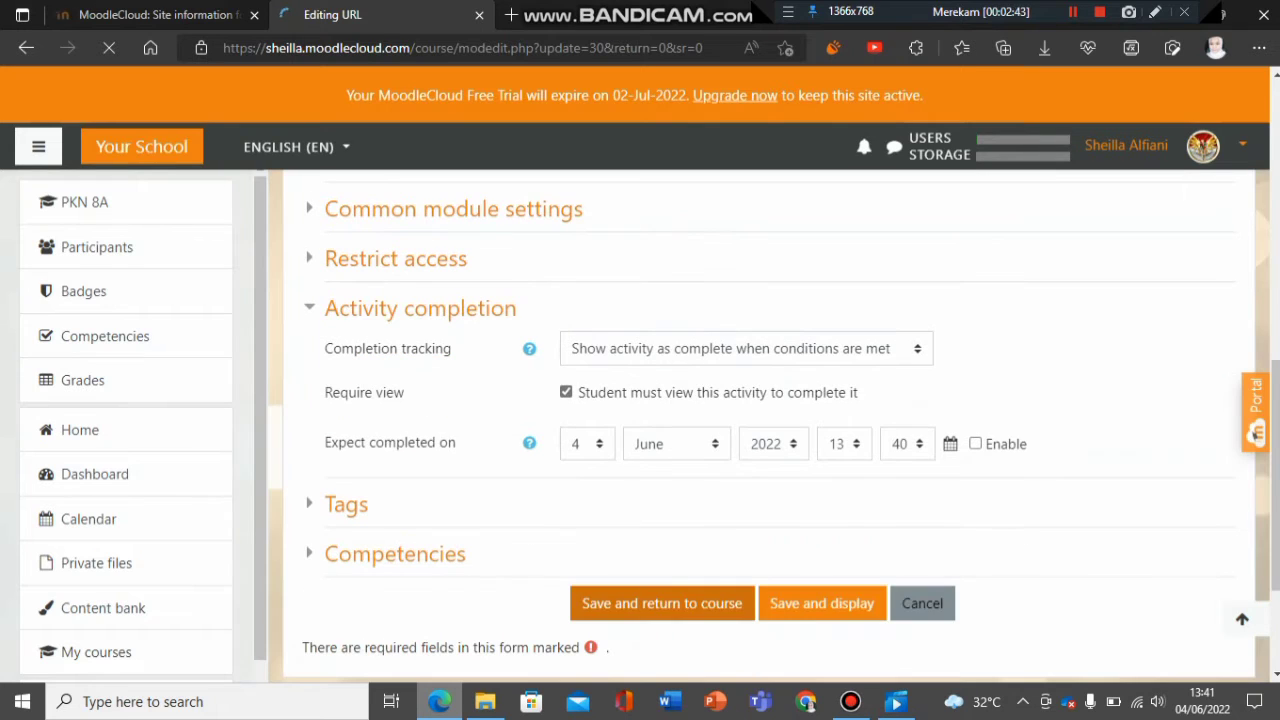
left_click(662, 603)
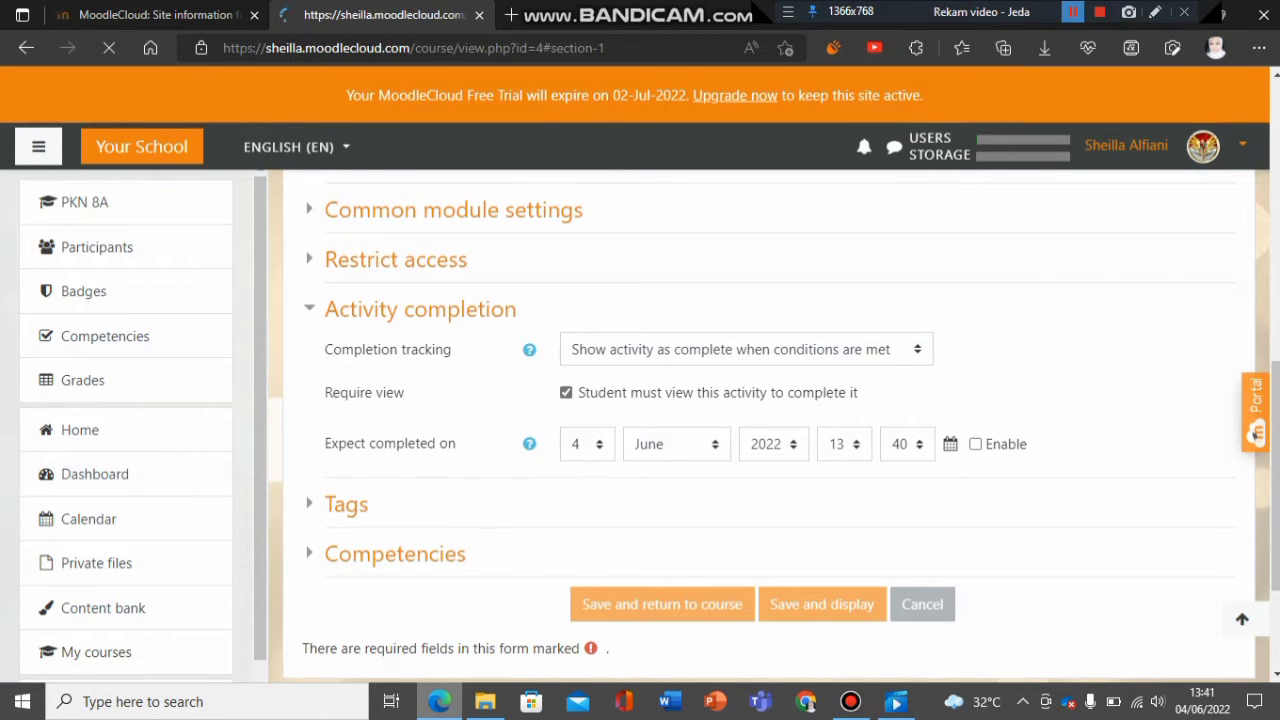
left_click(1073, 12)
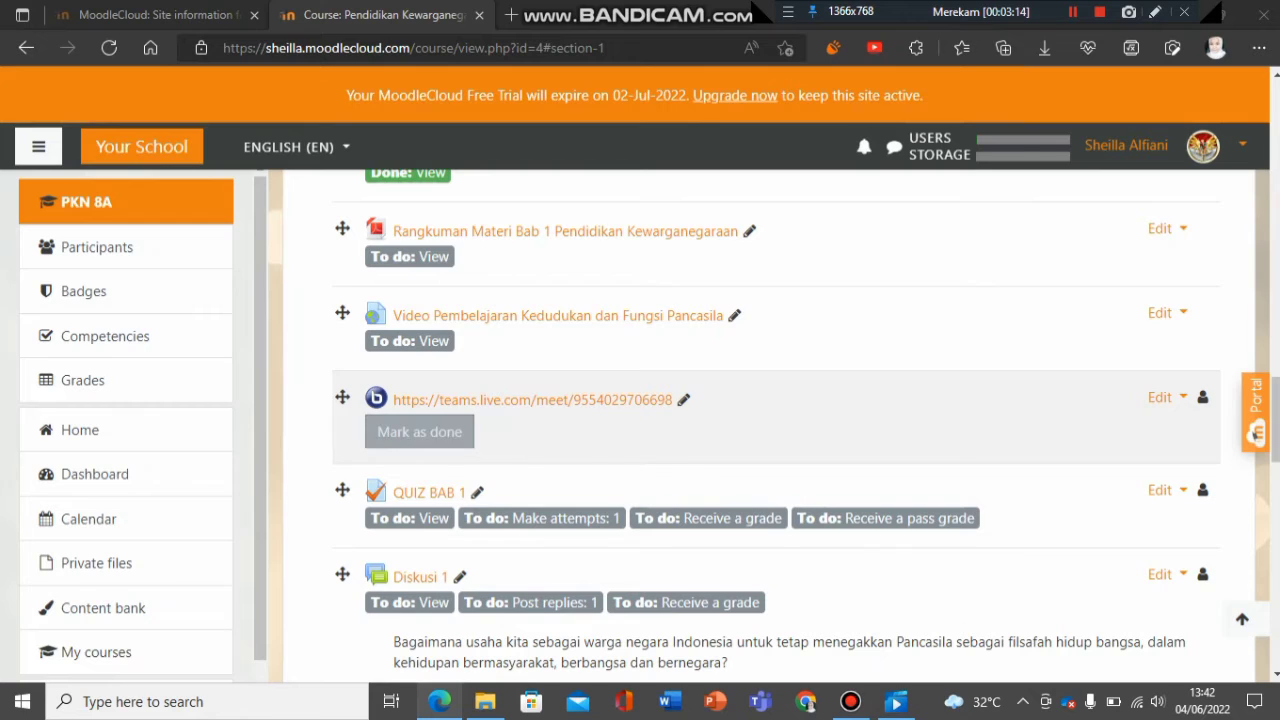
left_click(1073, 12)
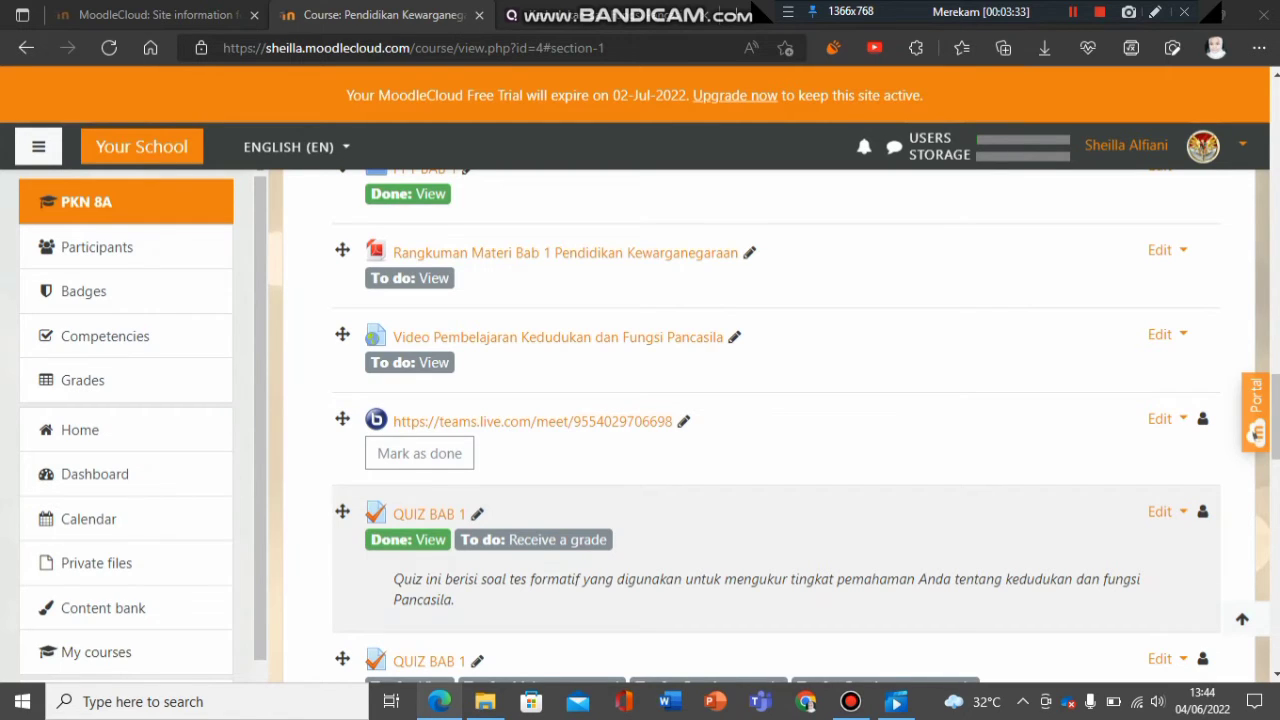
Open the question editing page of QUIZ BAB 1 and start adding a new question at the end of the quiz.
left_click(429, 514)
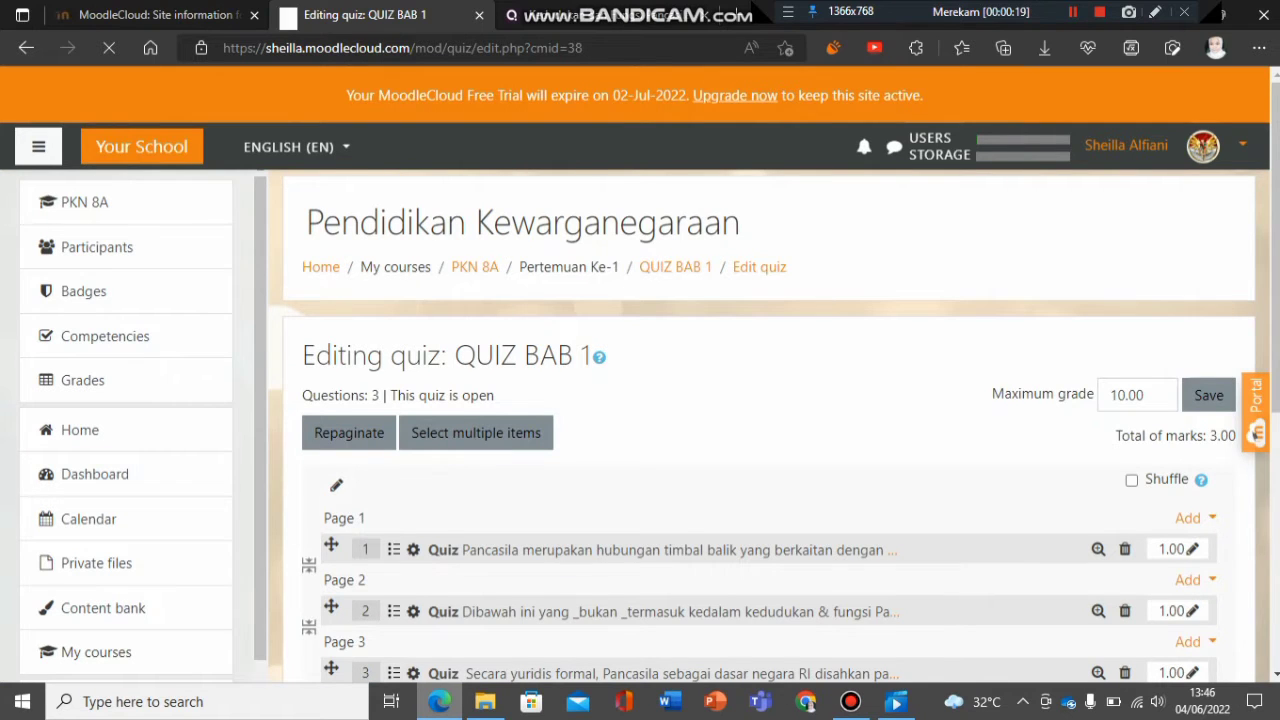
scroll(768, 425, "down", 1)
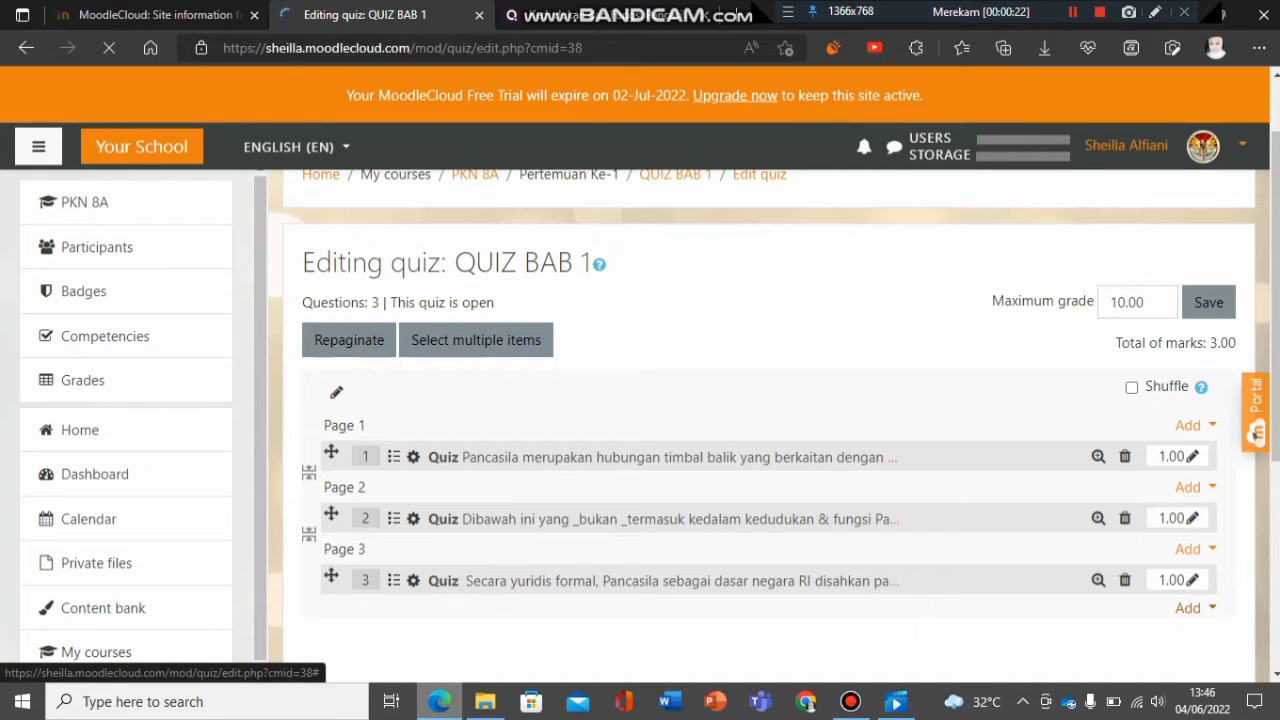
left_click(1192, 608)
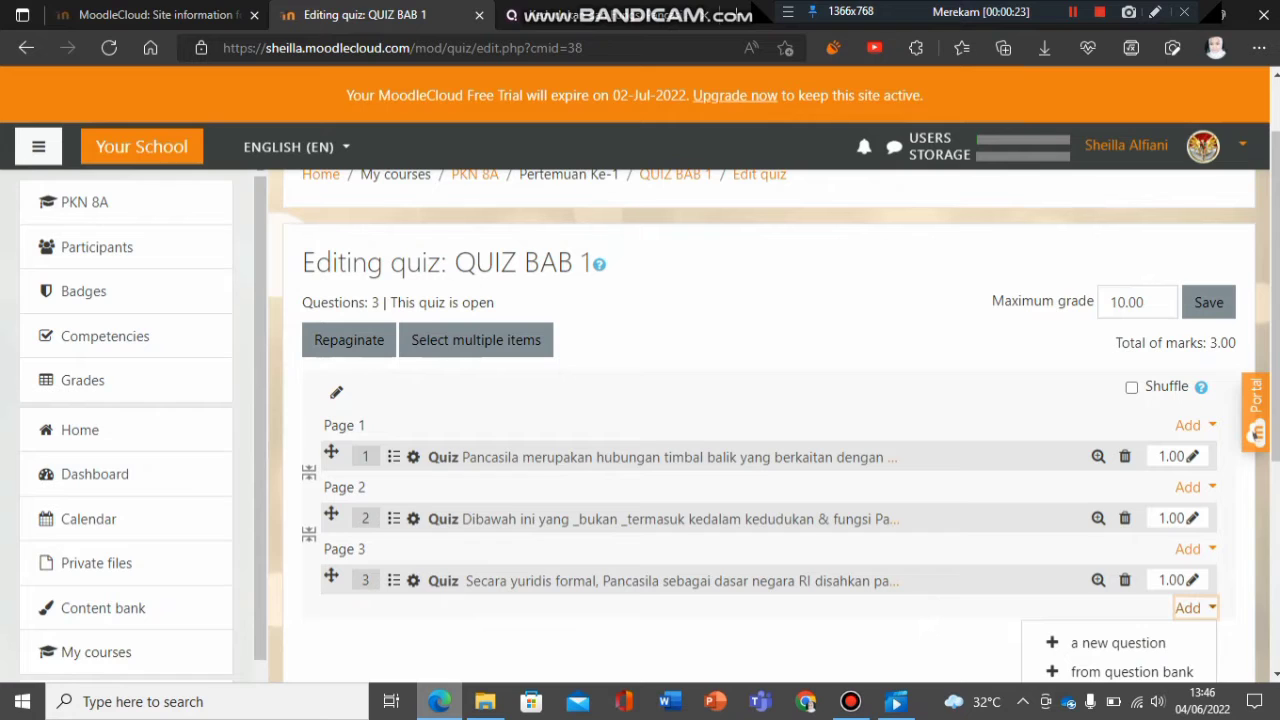
left_click(1118, 643)
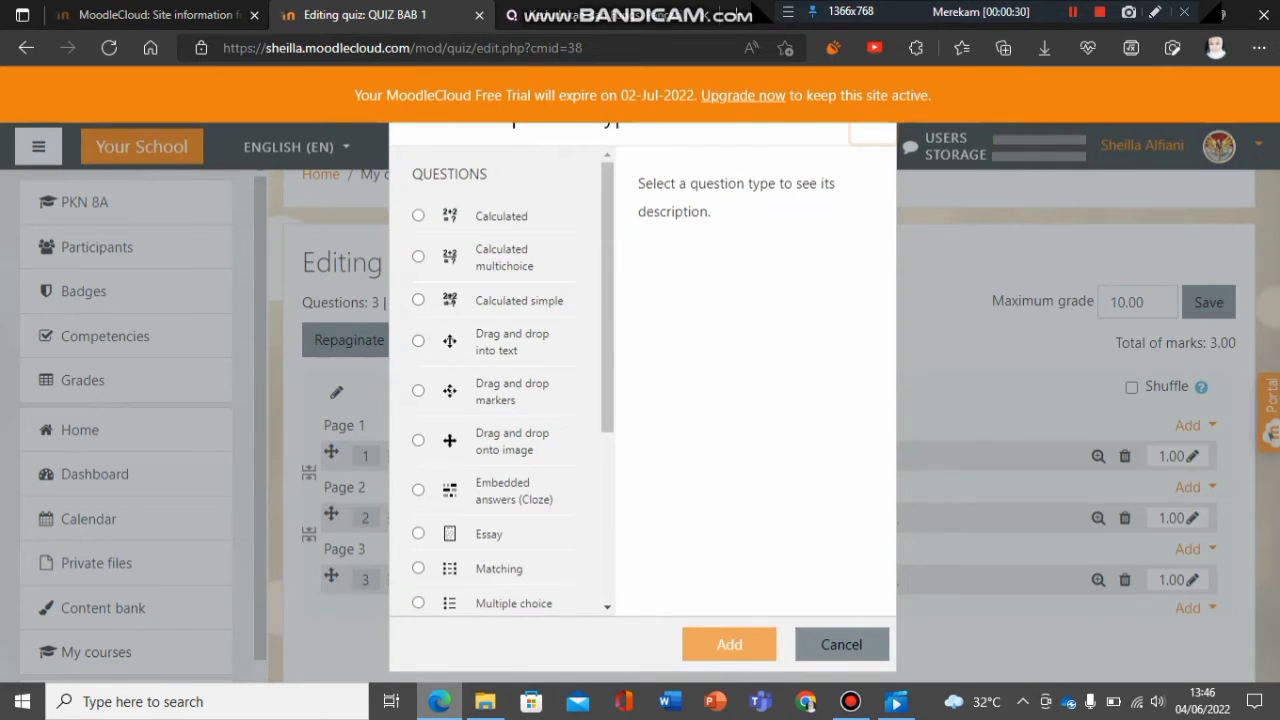
Look through the available question types and add a Multiple choice question.
scroll(500, 380, "down", 2)
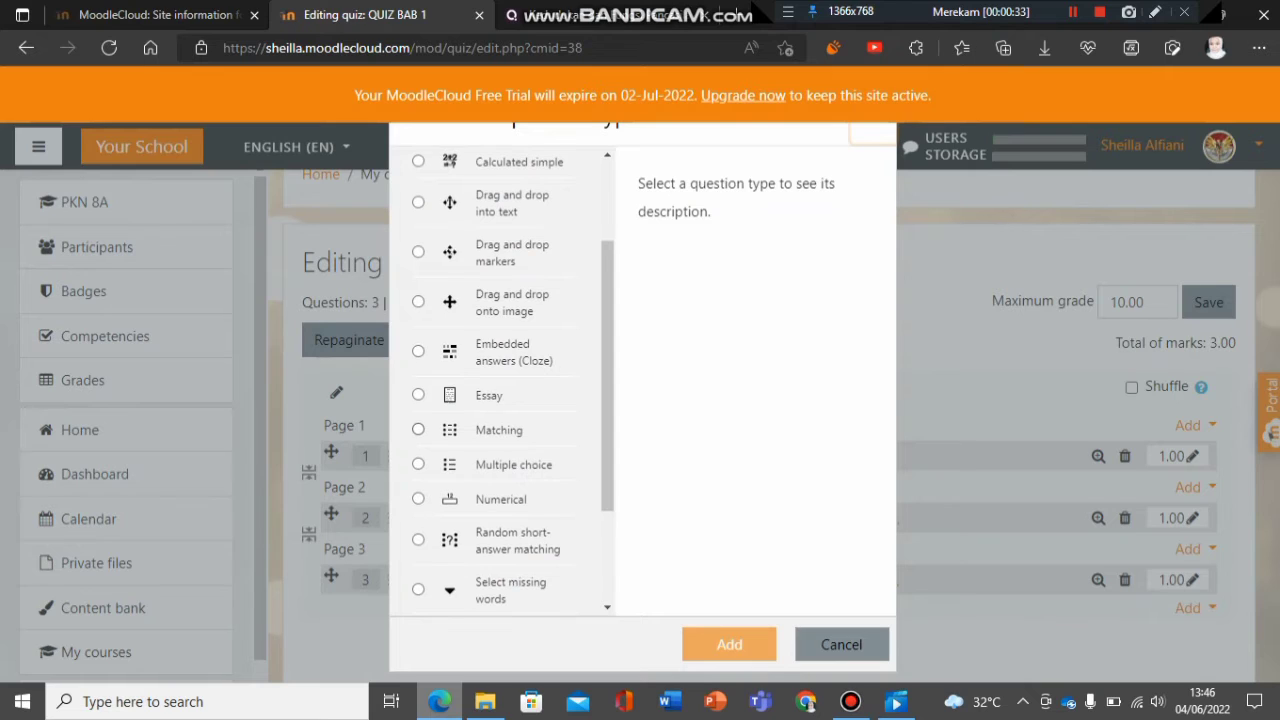
scroll(500, 380, "up", 2)
scroll(500, 380, "down", 3)
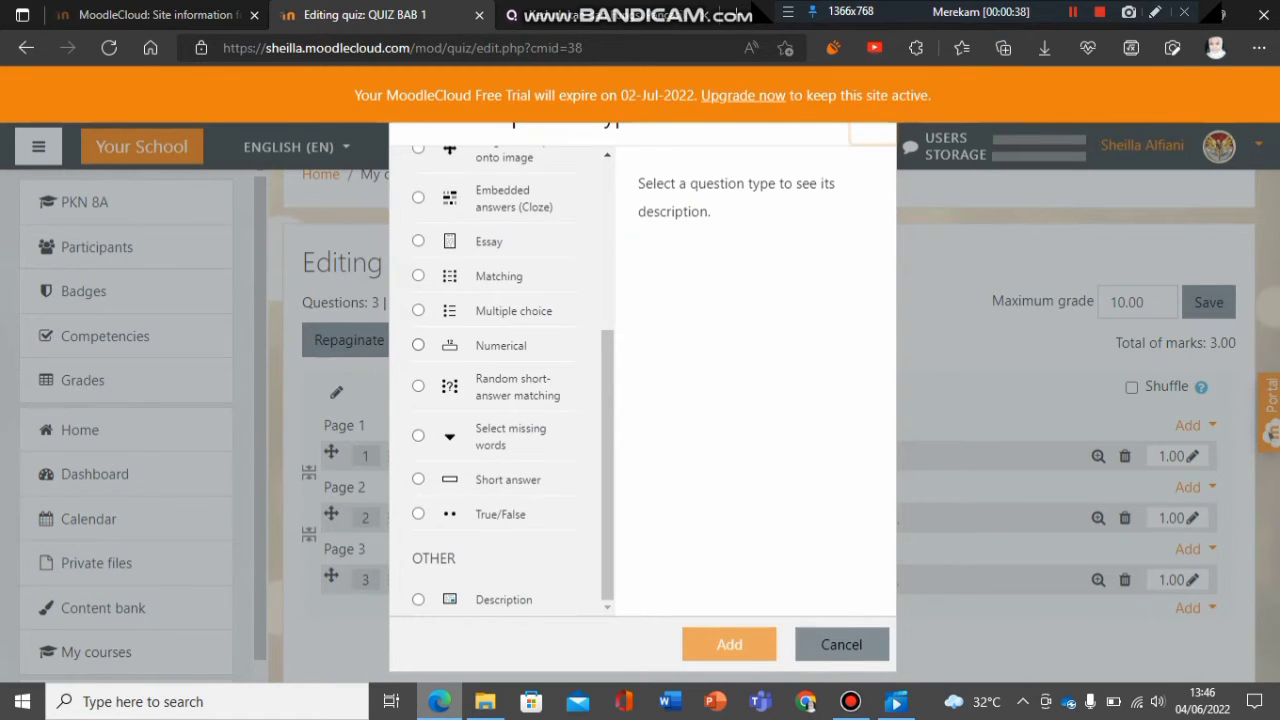
left_click(418, 310)
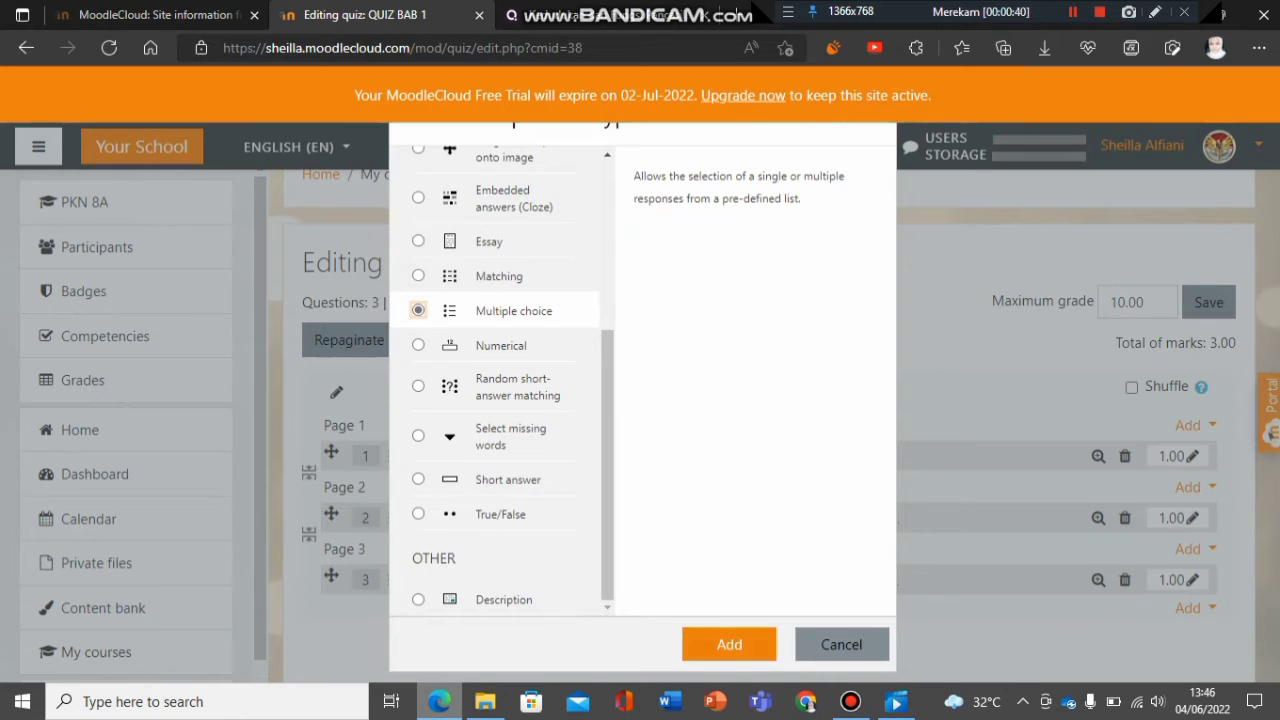
left_click(729, 644)
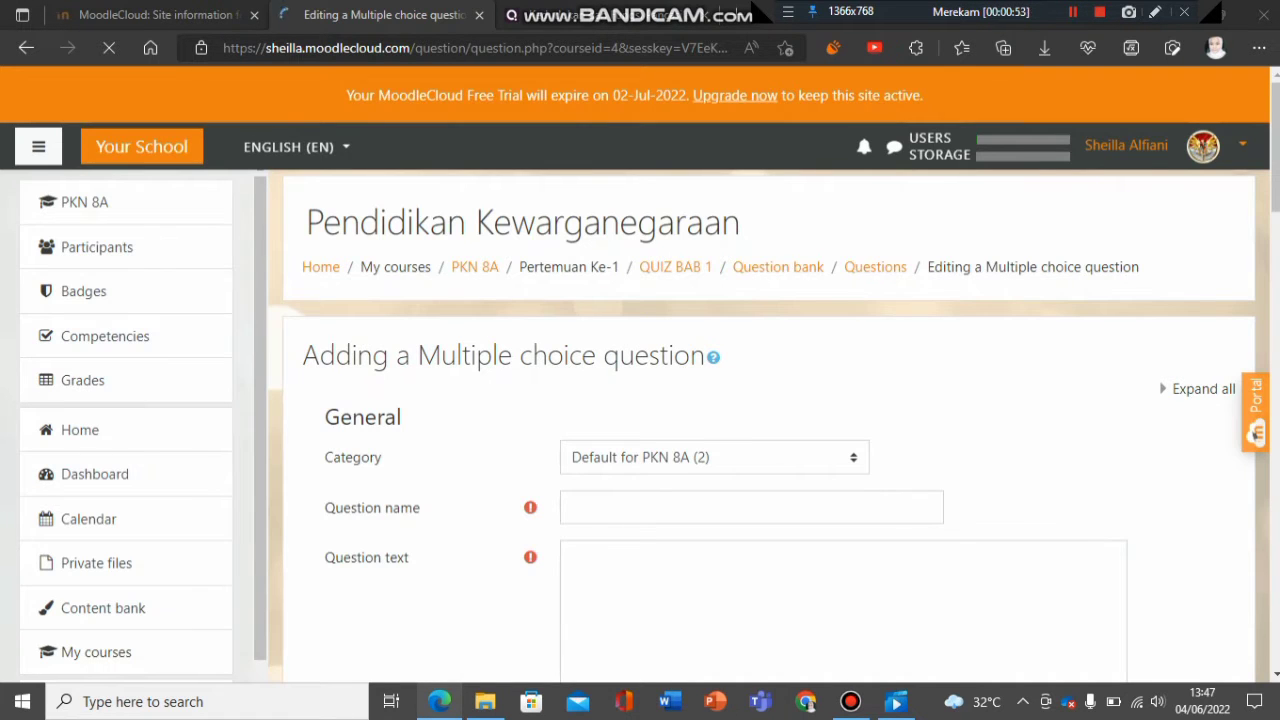
Set the question name of the new multiple choice question to Quiz.
scroll(769, 418, "down", 1)
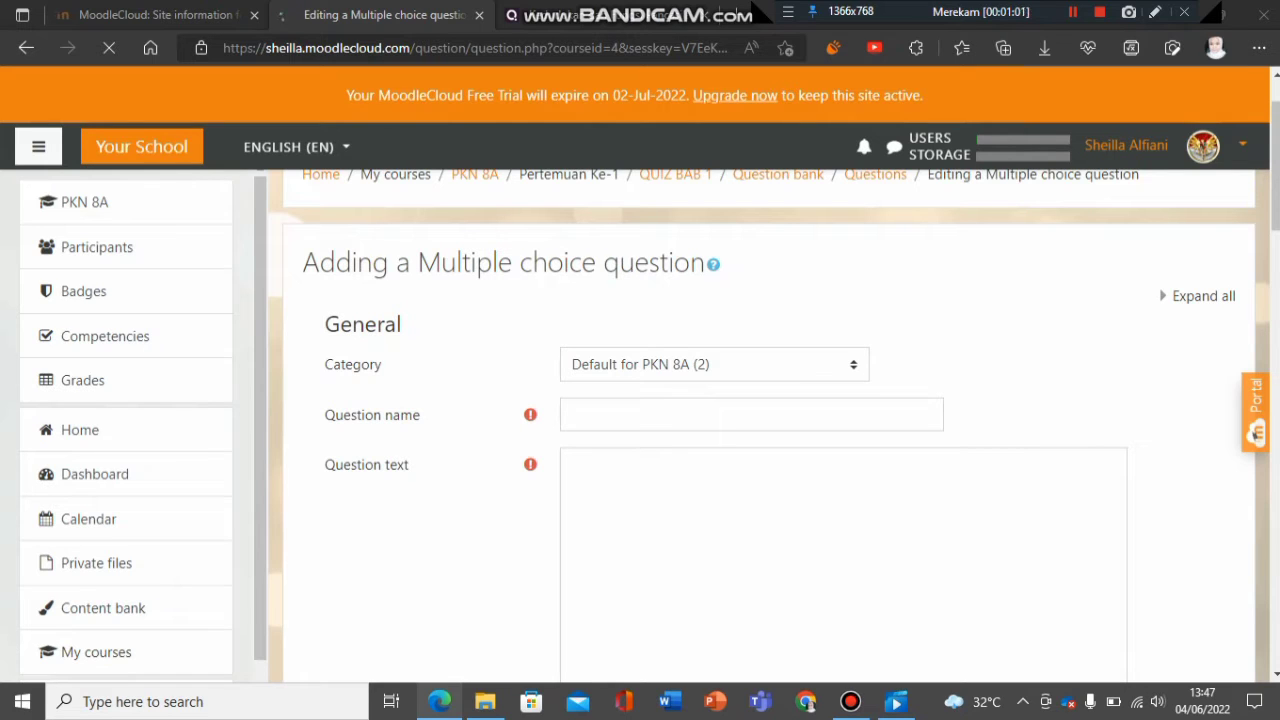
left_click(750, 414)
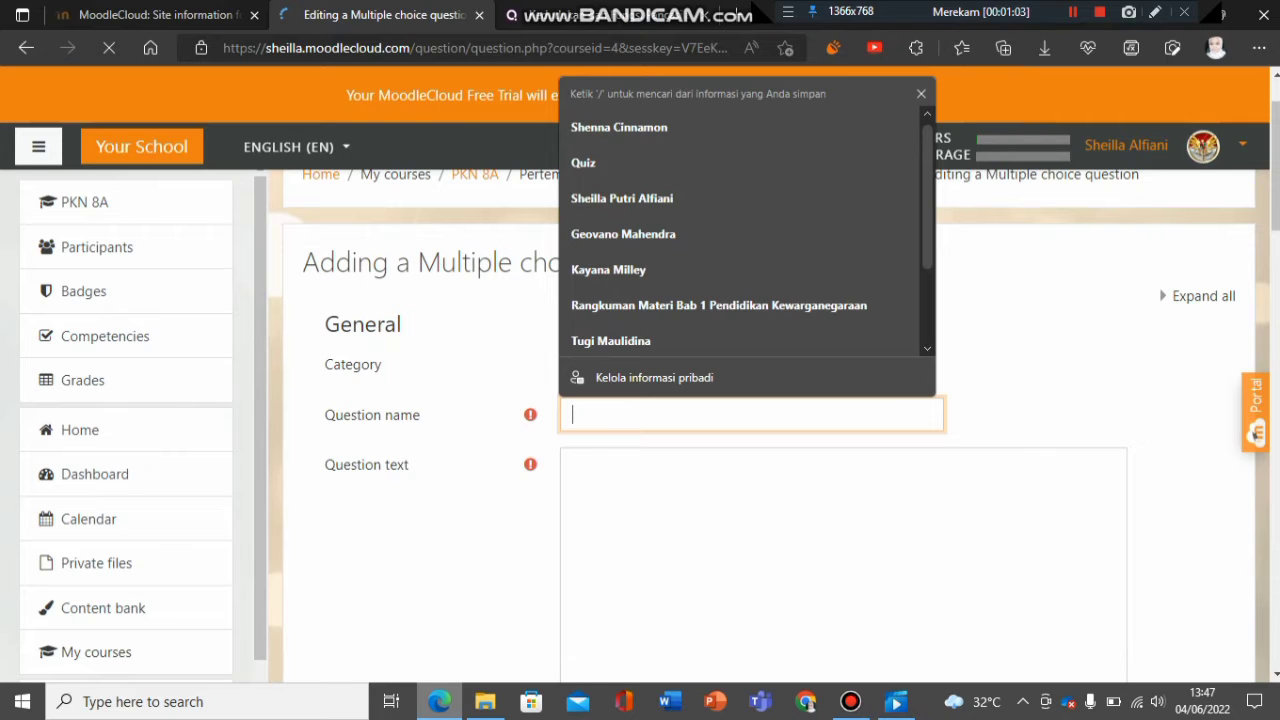
key("Down")
key("Down")
key("Return")
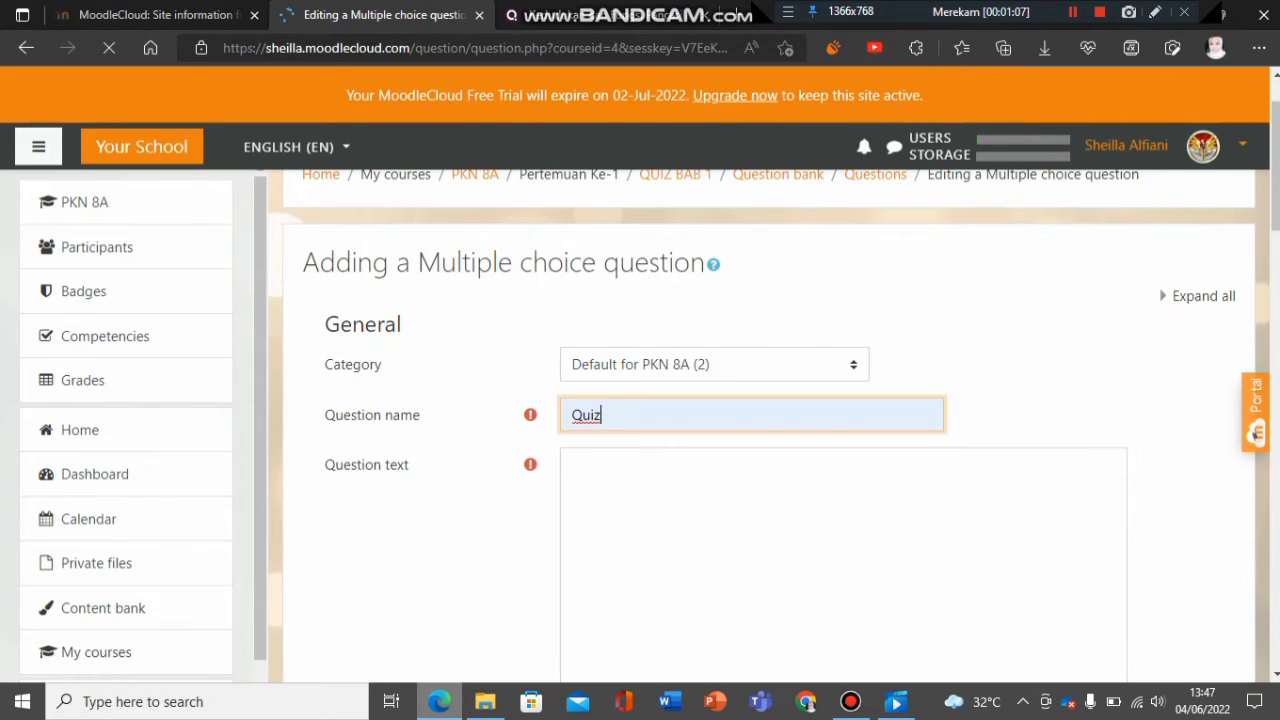
Paste the copied question into the question text of the multiple choice question.
key("Tab")
scroll(760, 430, "down", 1)
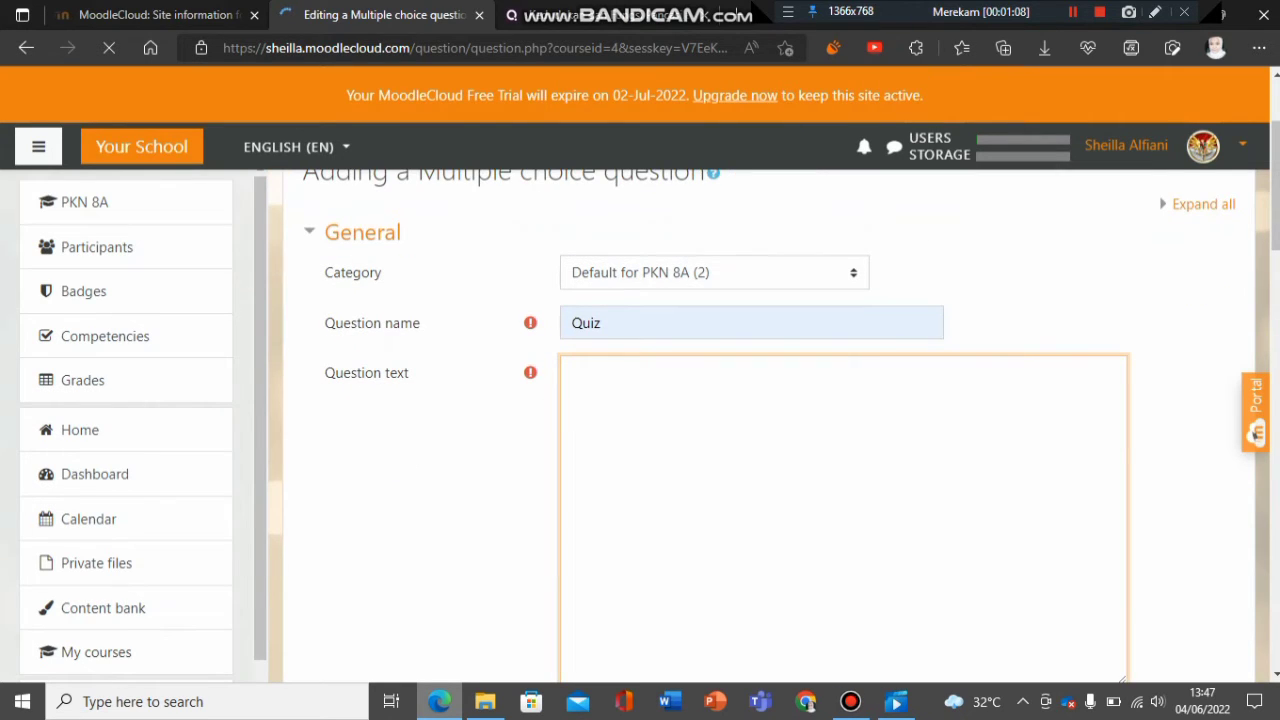
right_click(572, 380)
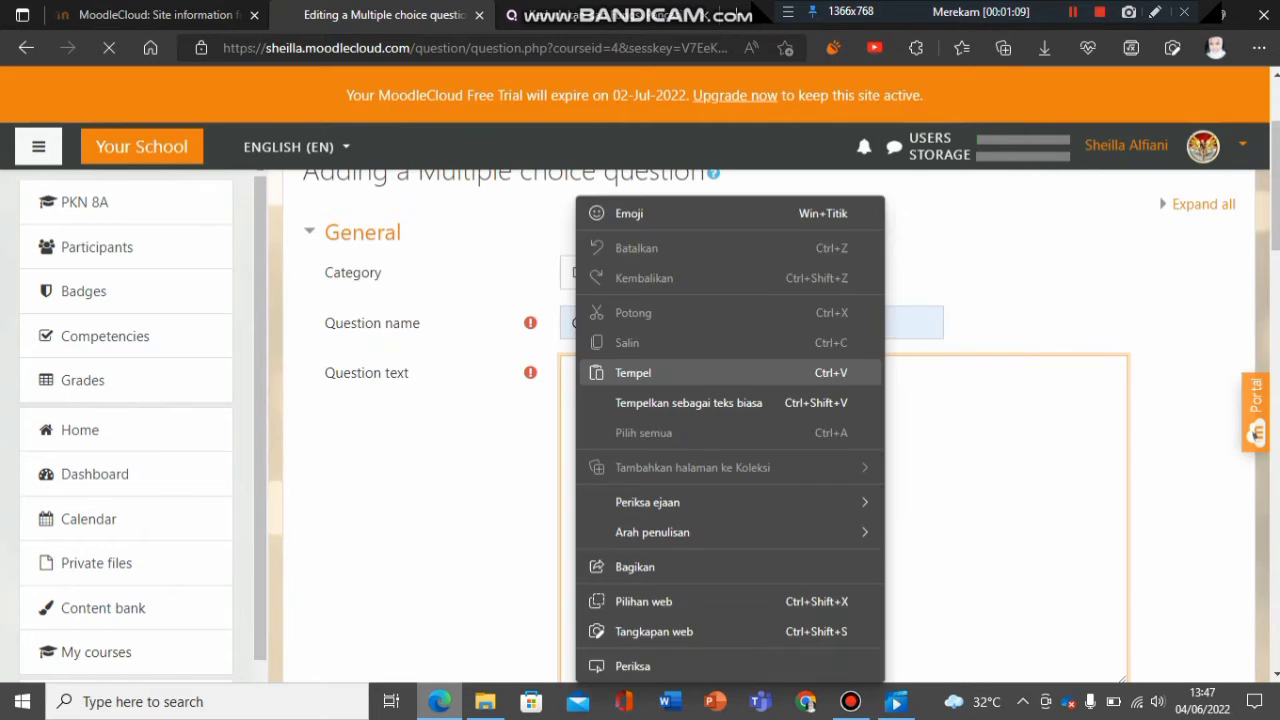
left_click(614, 309)
Review the question's default mark, general feedback, one-or-multiple-answers, shuffling and choice numbering settings.
scroll(760, 430, "down", 3)
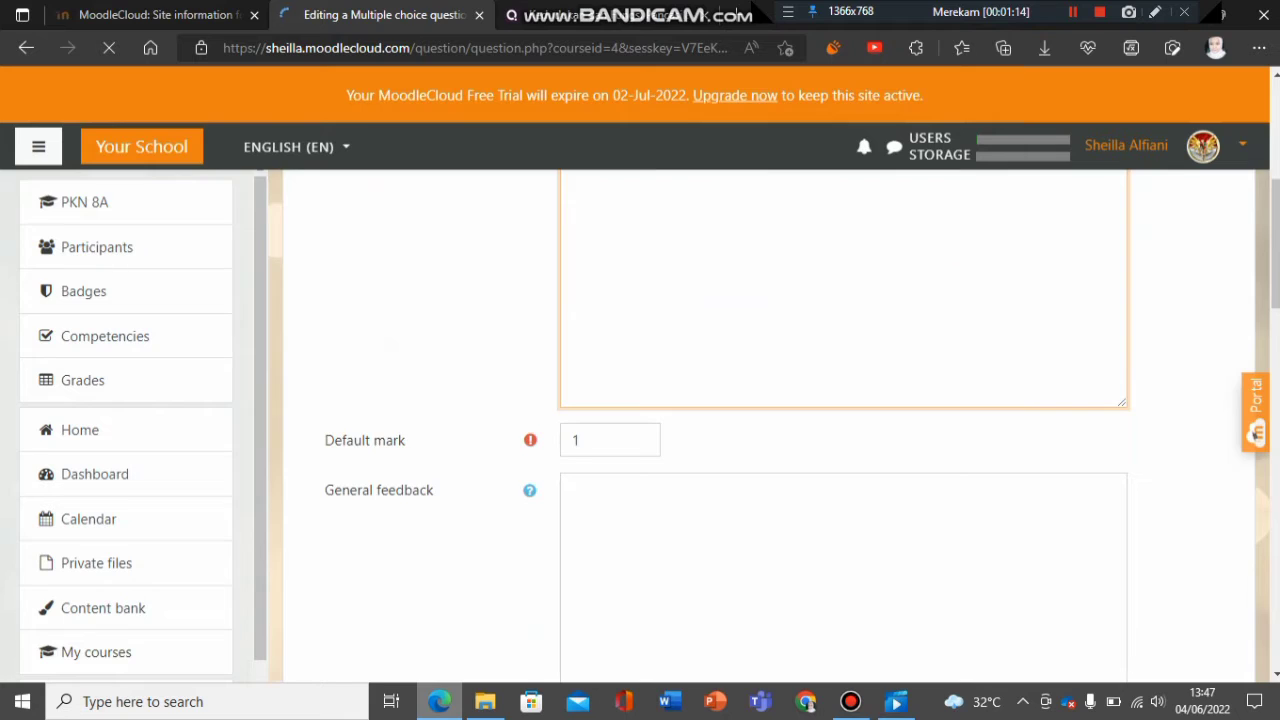
scroll(760, 430, "down", 1)
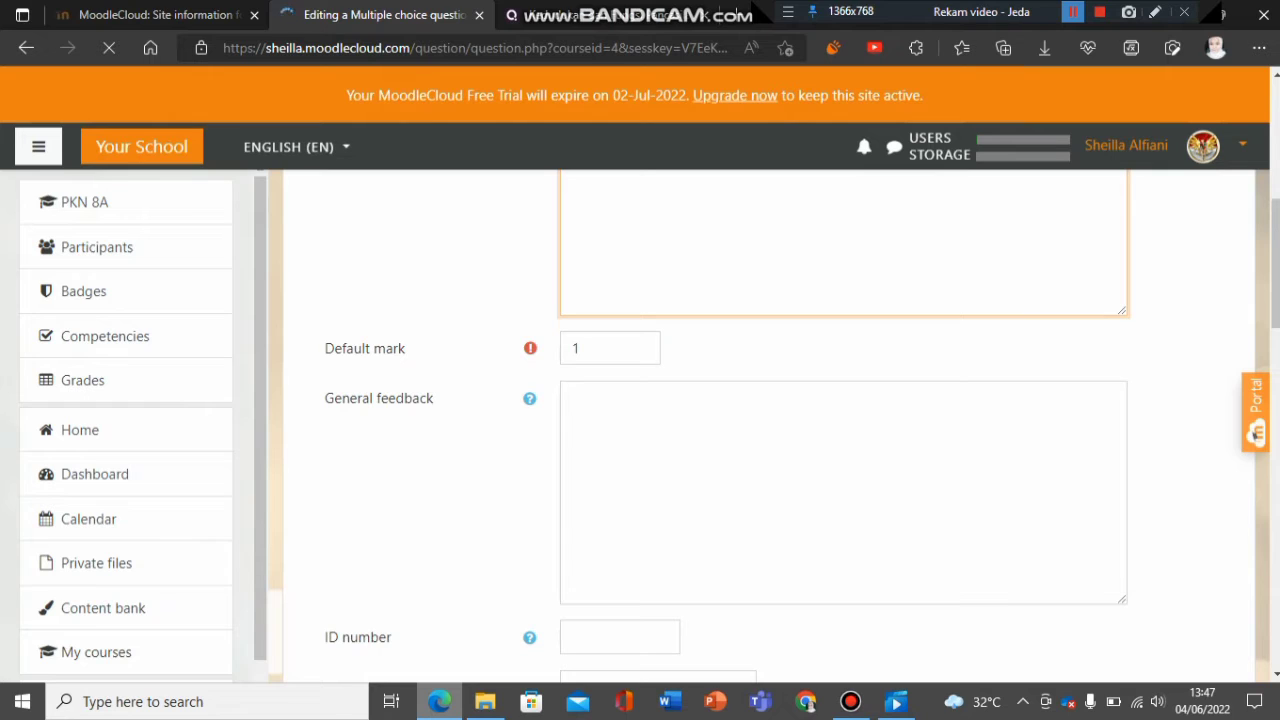
scroll(760, 430, "down", 2)
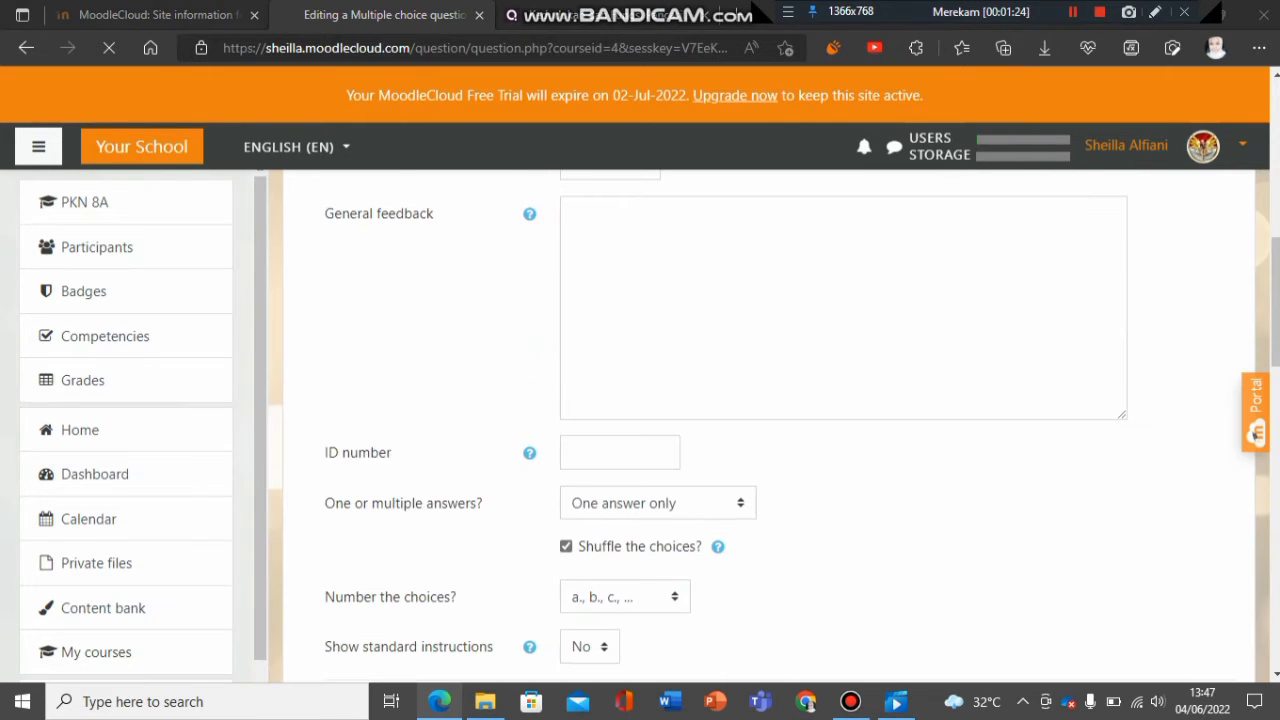
scroll(760, 430, "down", 1)
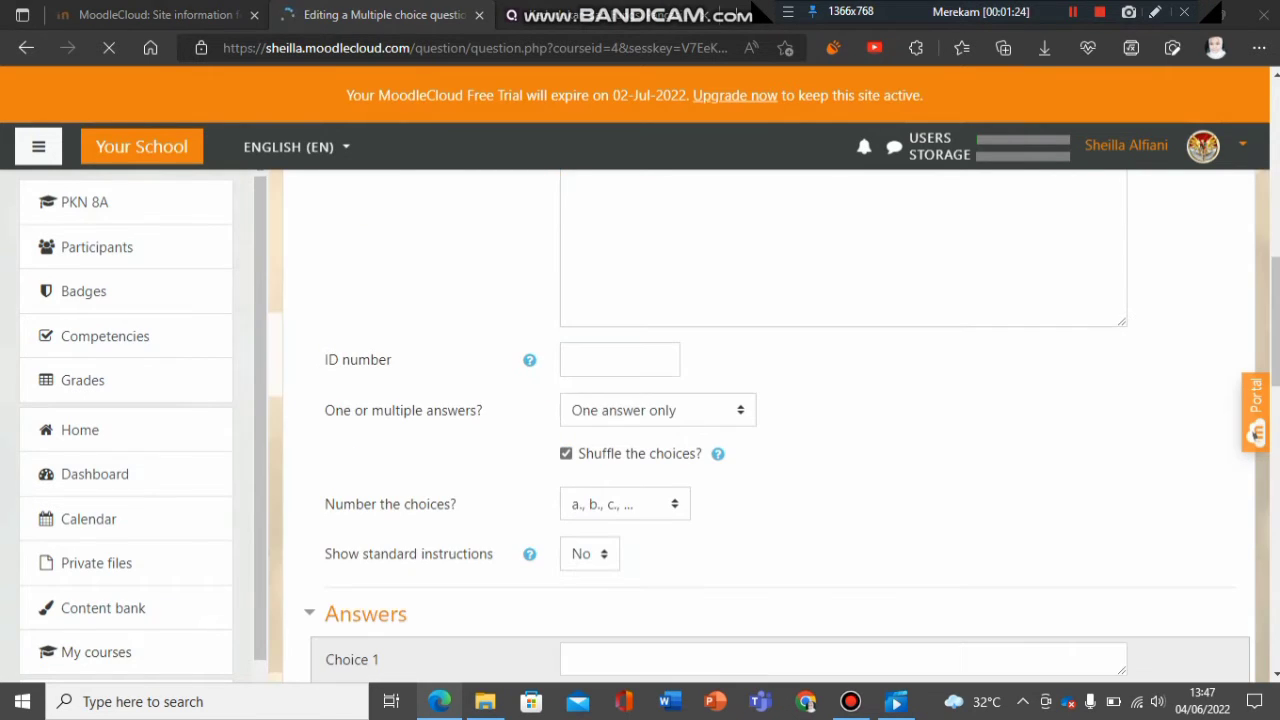
scroll(760, 430, "down", 1)
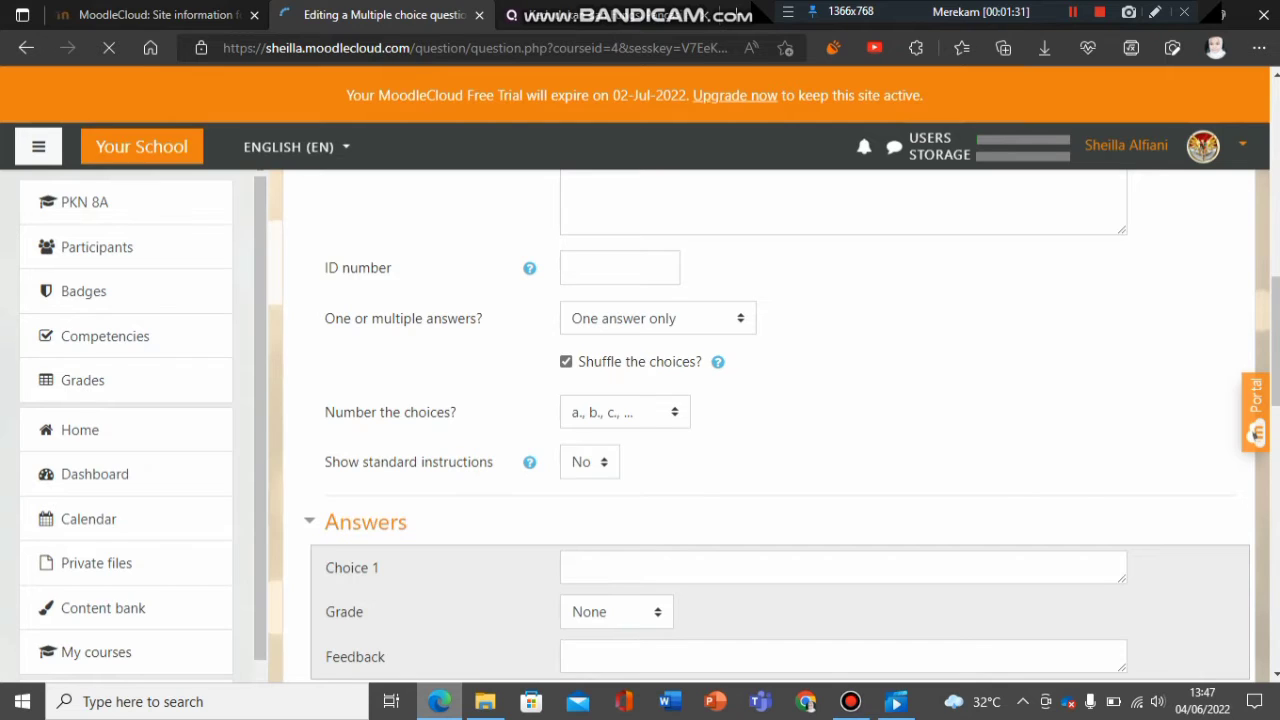
left_click(658, 326)
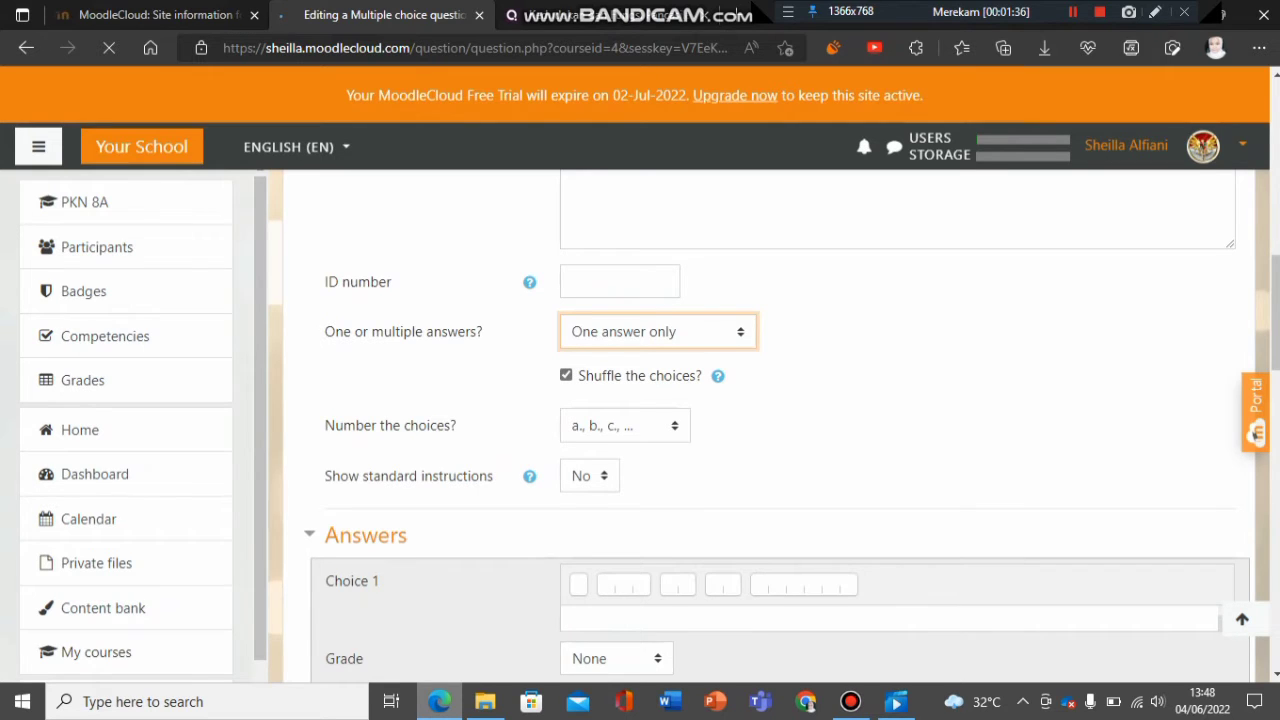
Paste "Pancasila menjadi cara pandang bangsa Indonesia dalam menghadapi permasalahan" as the answer text of Choice 1.
scroll(760, 420, "down", 2)
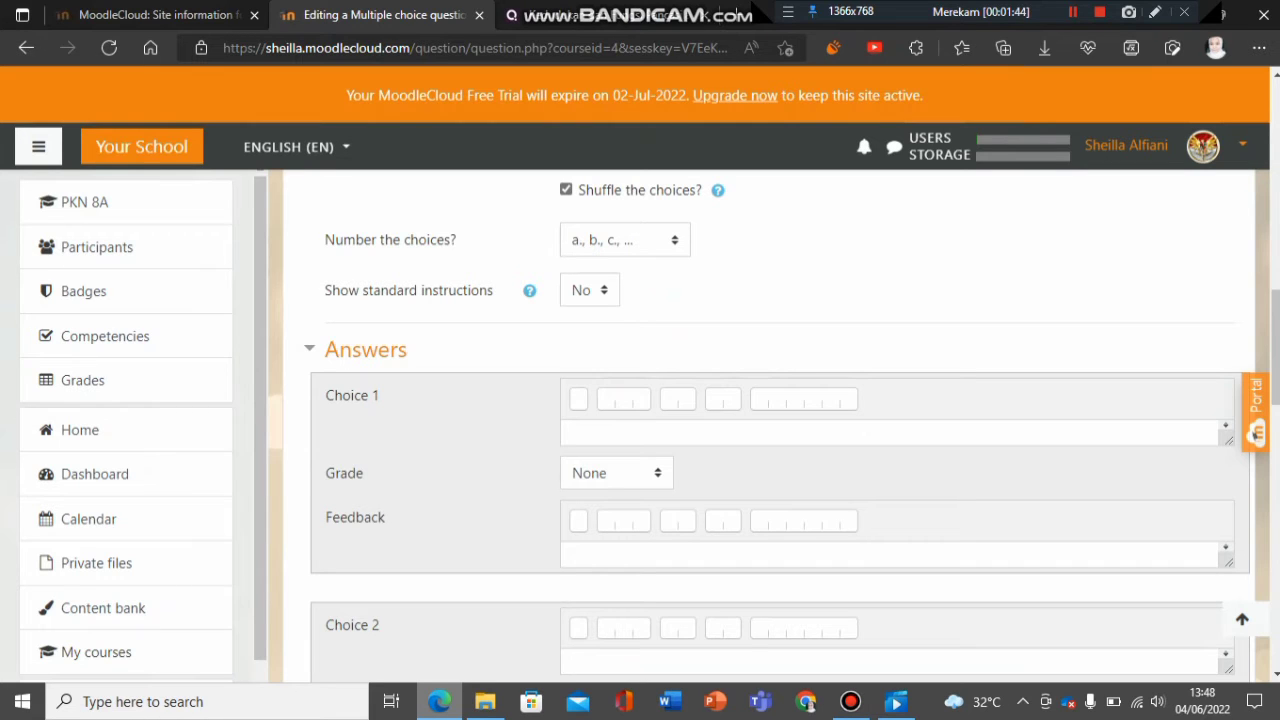
scroll(769, 429, "down", 1)
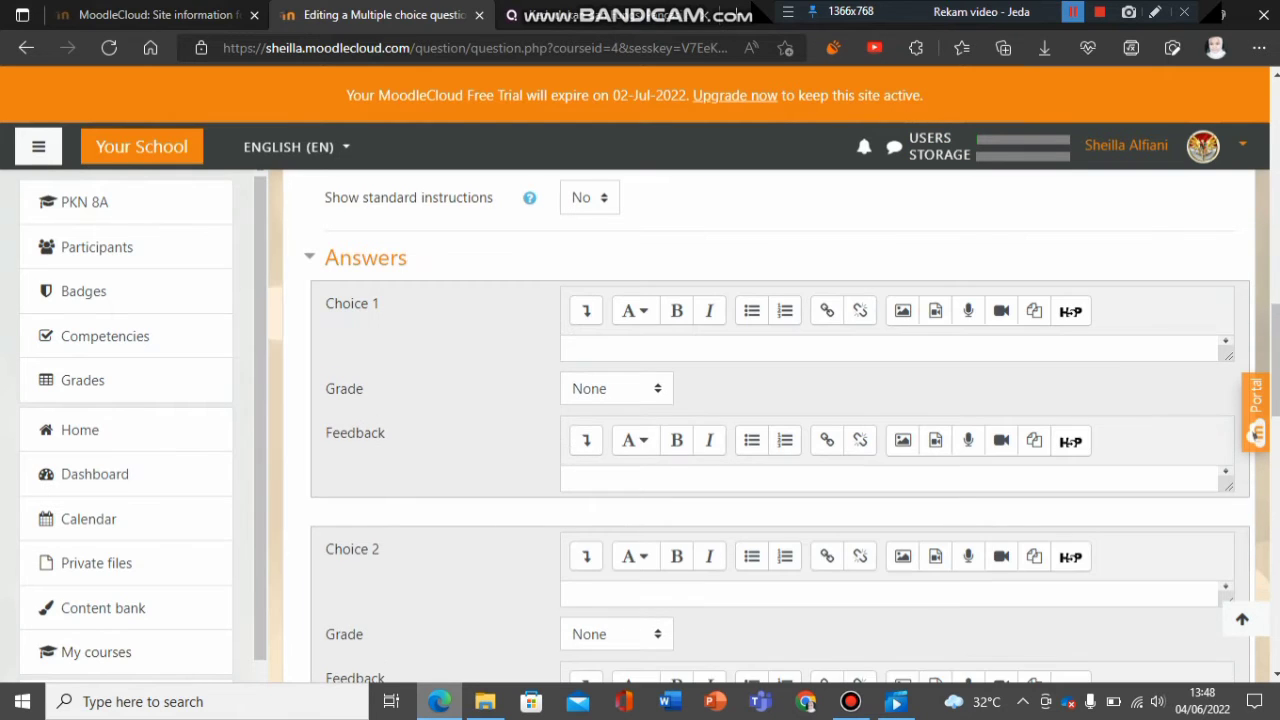
key("shift+F12")
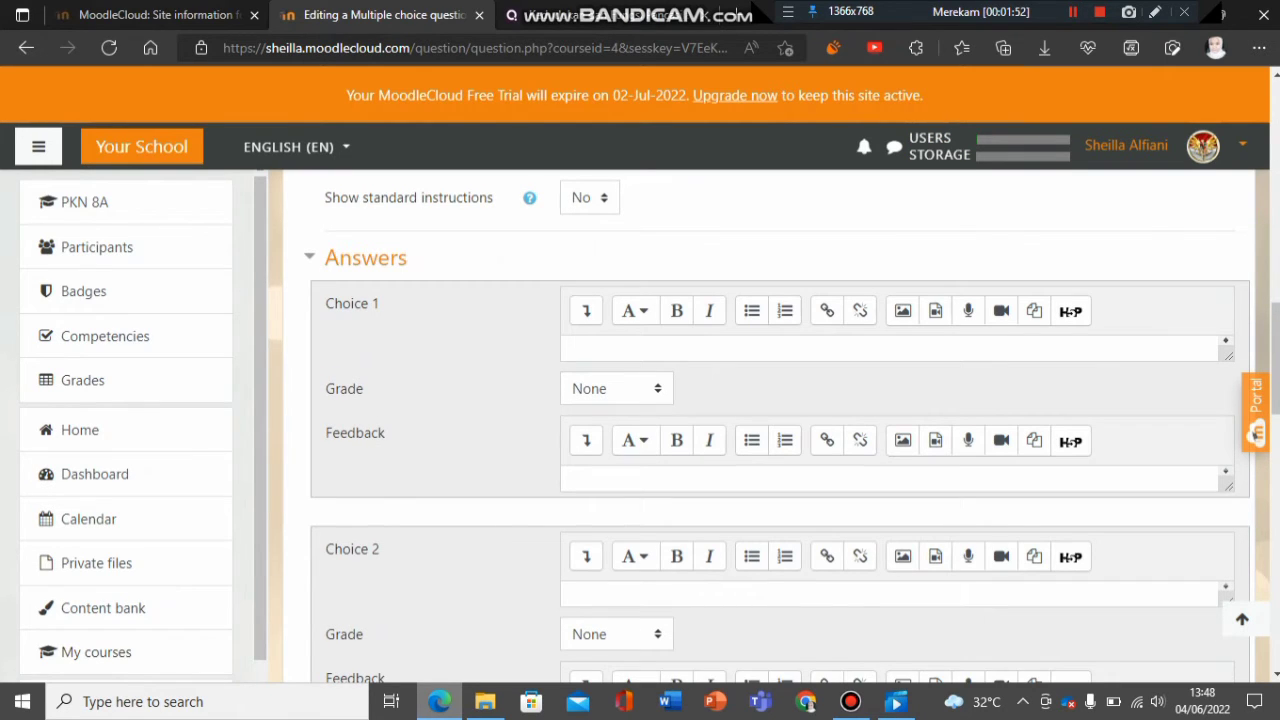
left_click(890, 348)
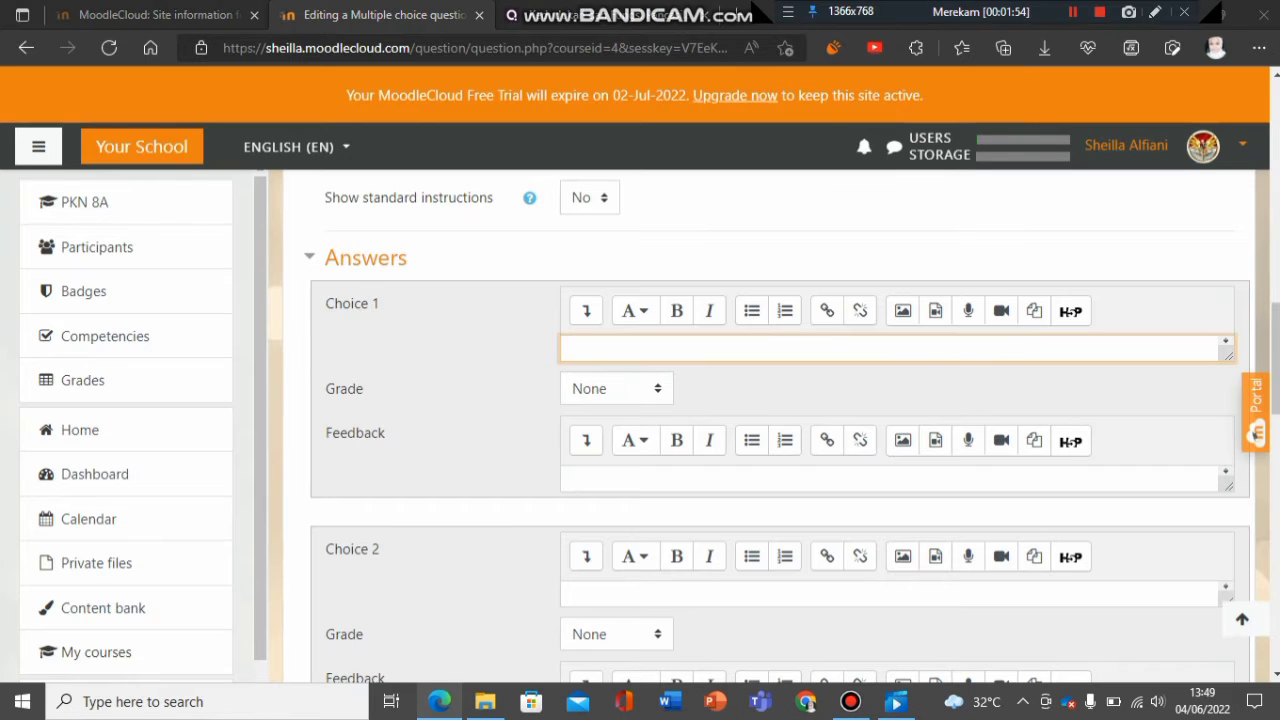
right_click(663, 348)
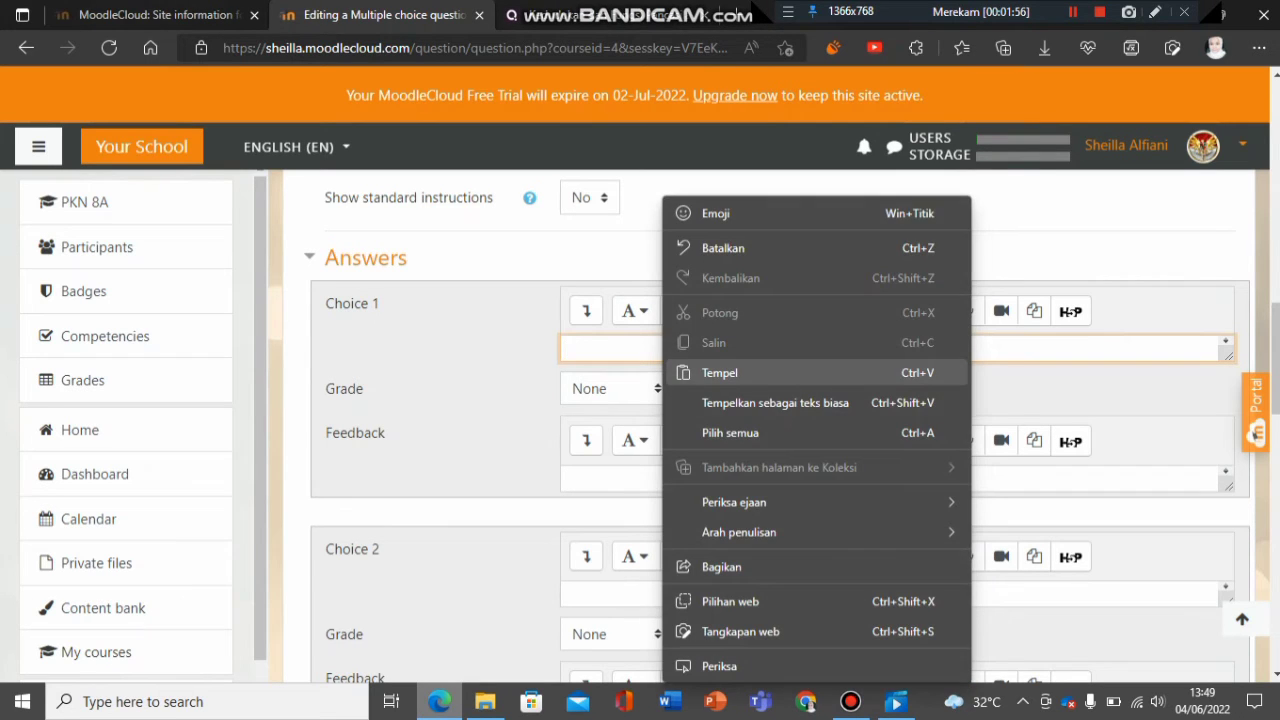
left_click(719, 372)
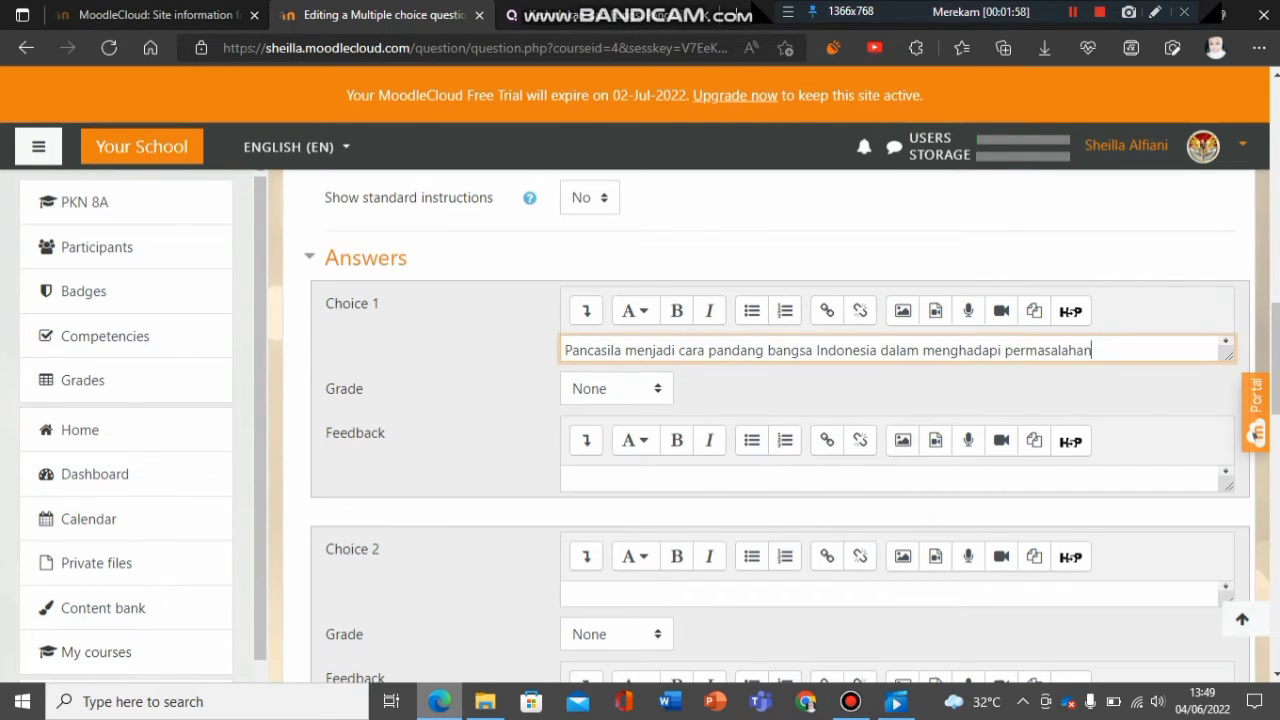
Look through the grade percentages available for Choice 1 and set its grade to None.
left_click(616, 388)
scroll(610, 270, "down", 5)
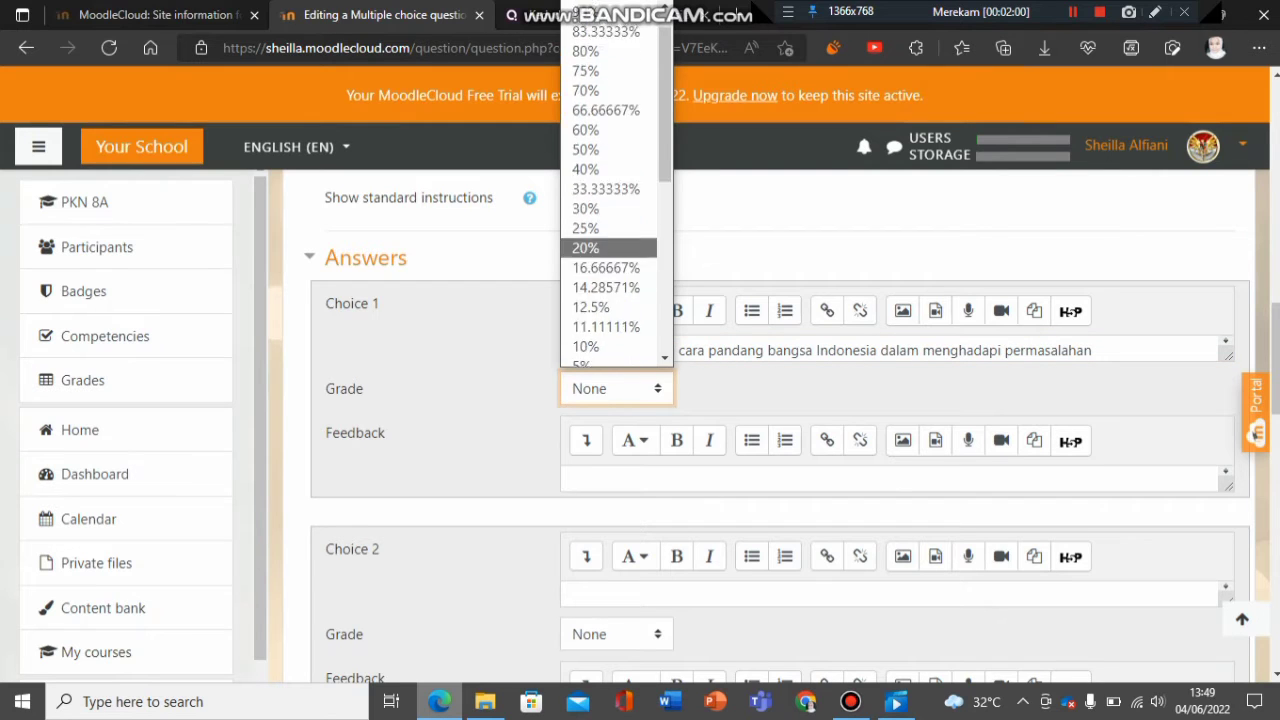
scroll(616, 185, "down", 2)
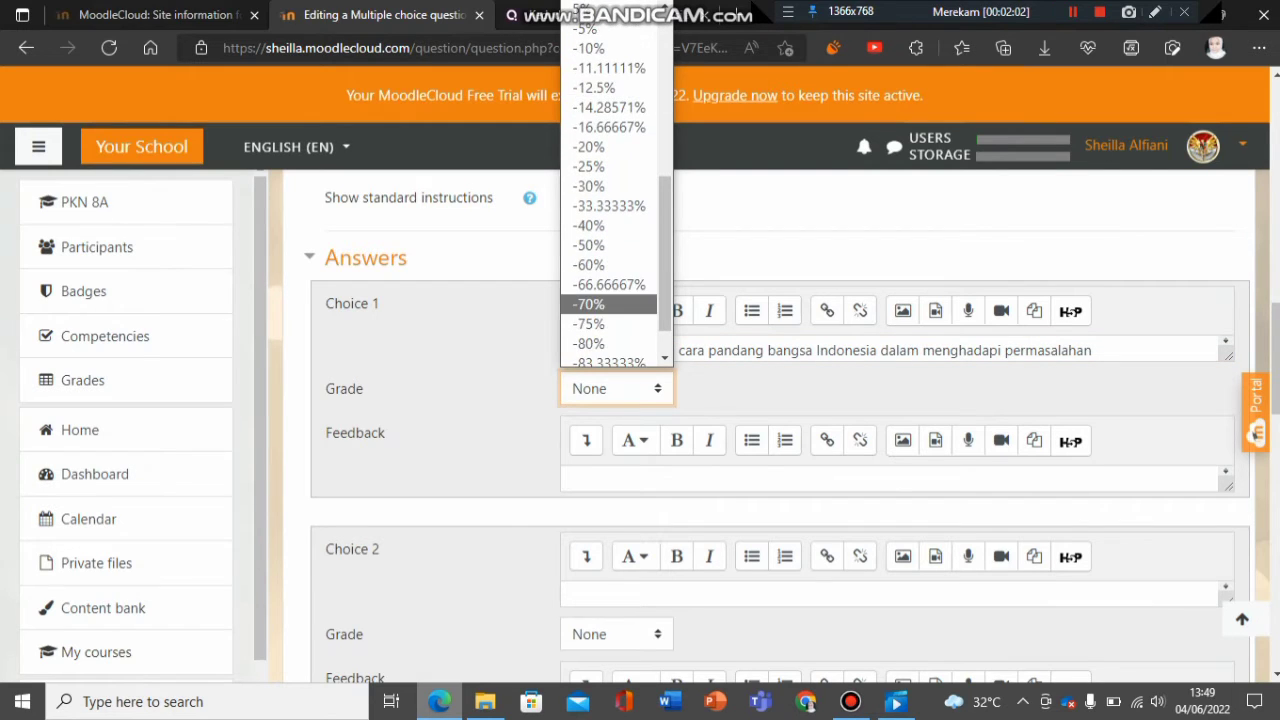
scroll(616, 185, "up", 7)
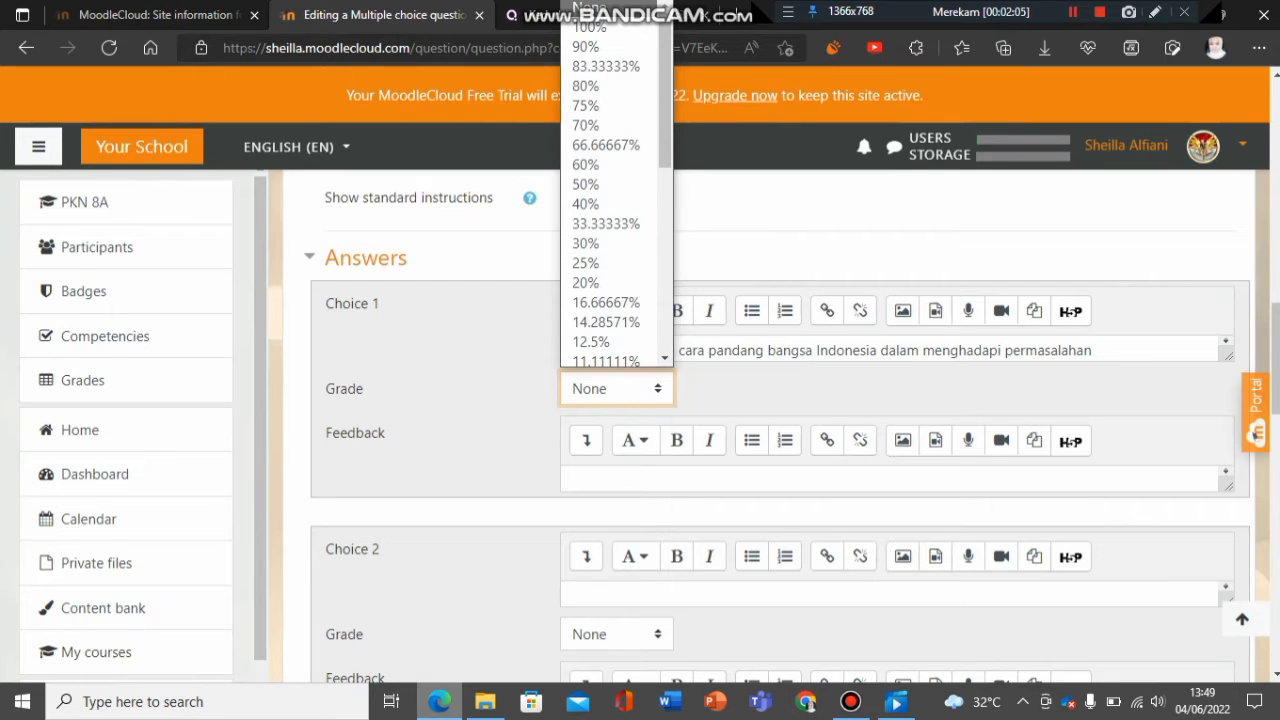
left_click(590, 7)
scroll(780, 400, "down", 1)
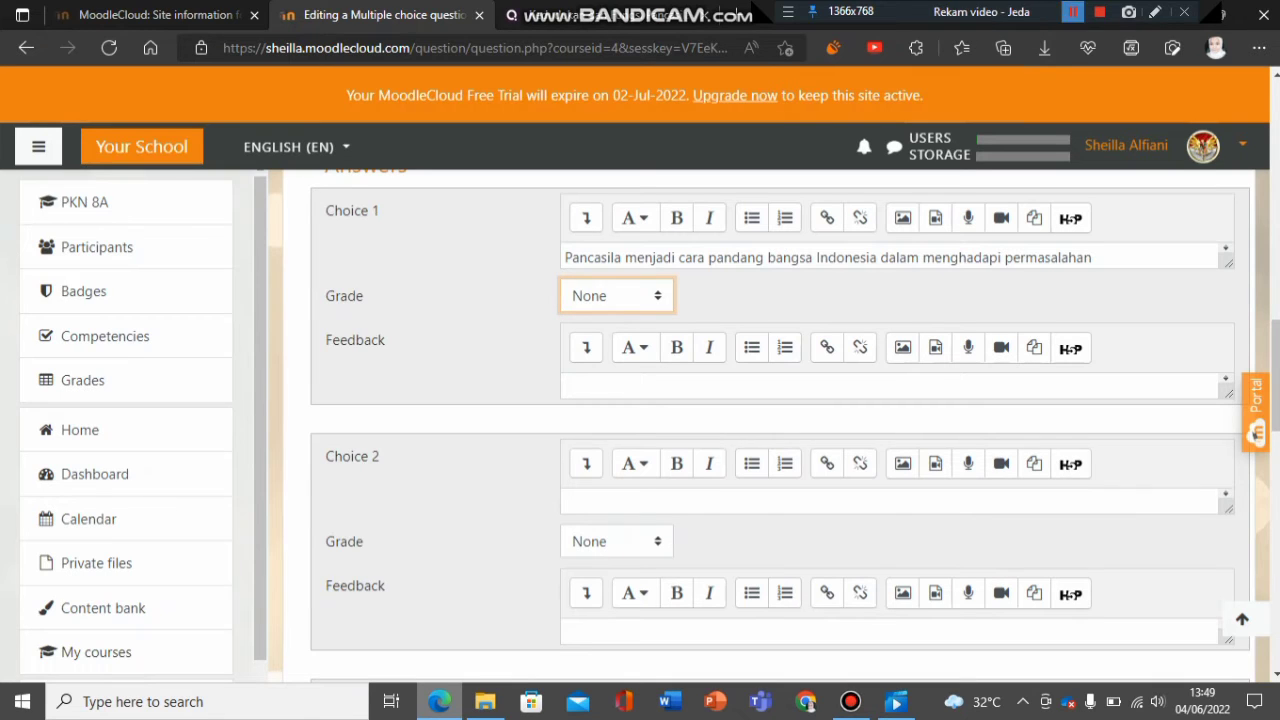
Paste "Pancasila sebagai acuan norma dalam proses penyelenggaraan pemerintahan" as the answer text of Choice 2 and set its grade to 100%.
key("alt+Tab")
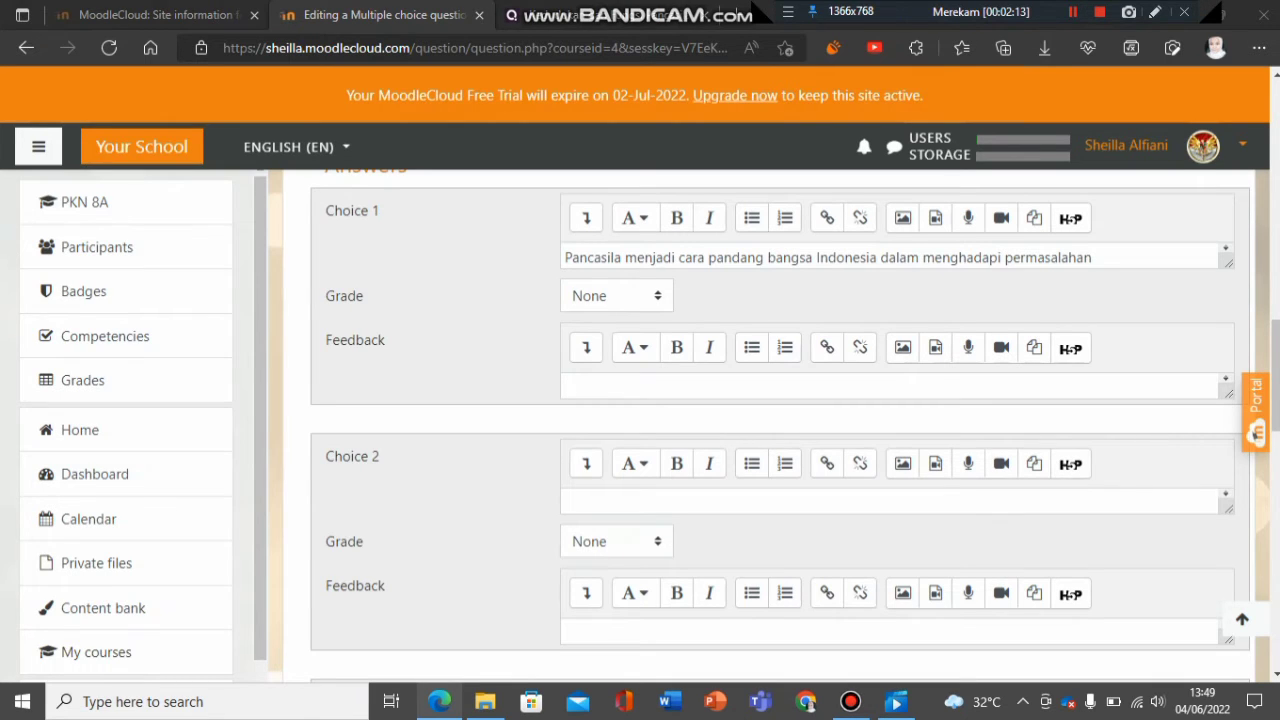
right_click(640, 502)
left_click(682, 194)
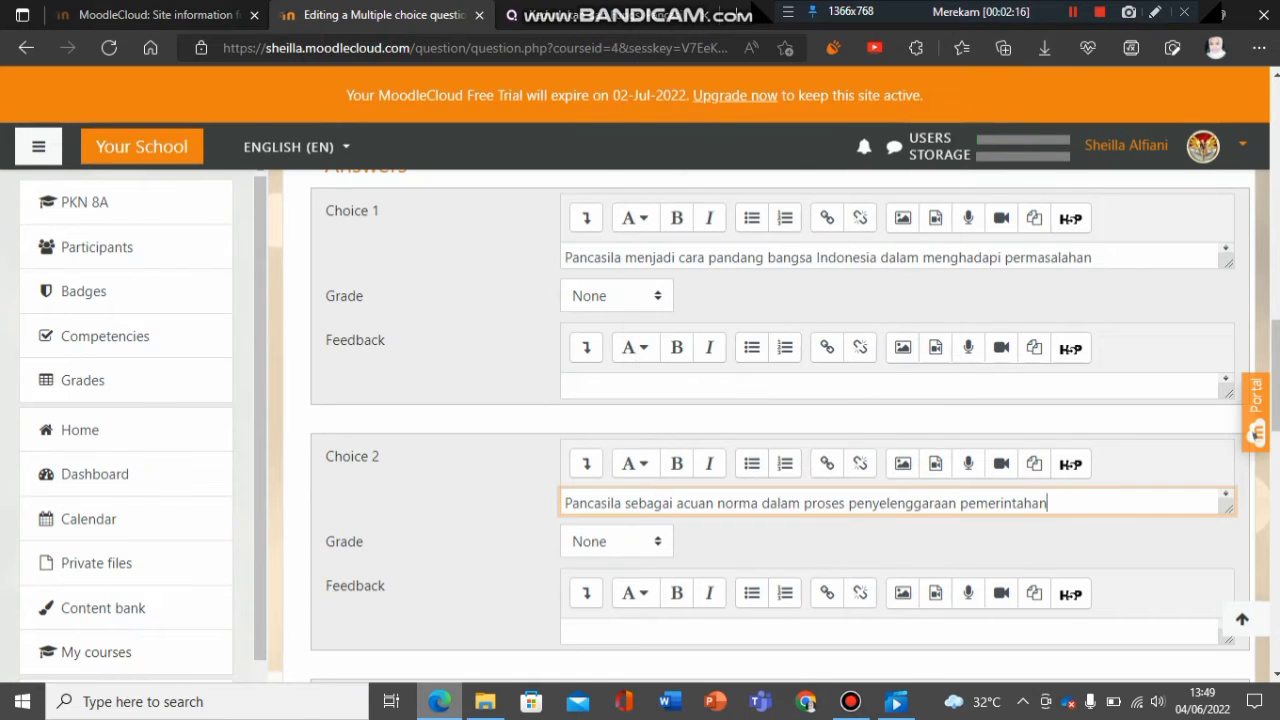
left_click(617, 541)
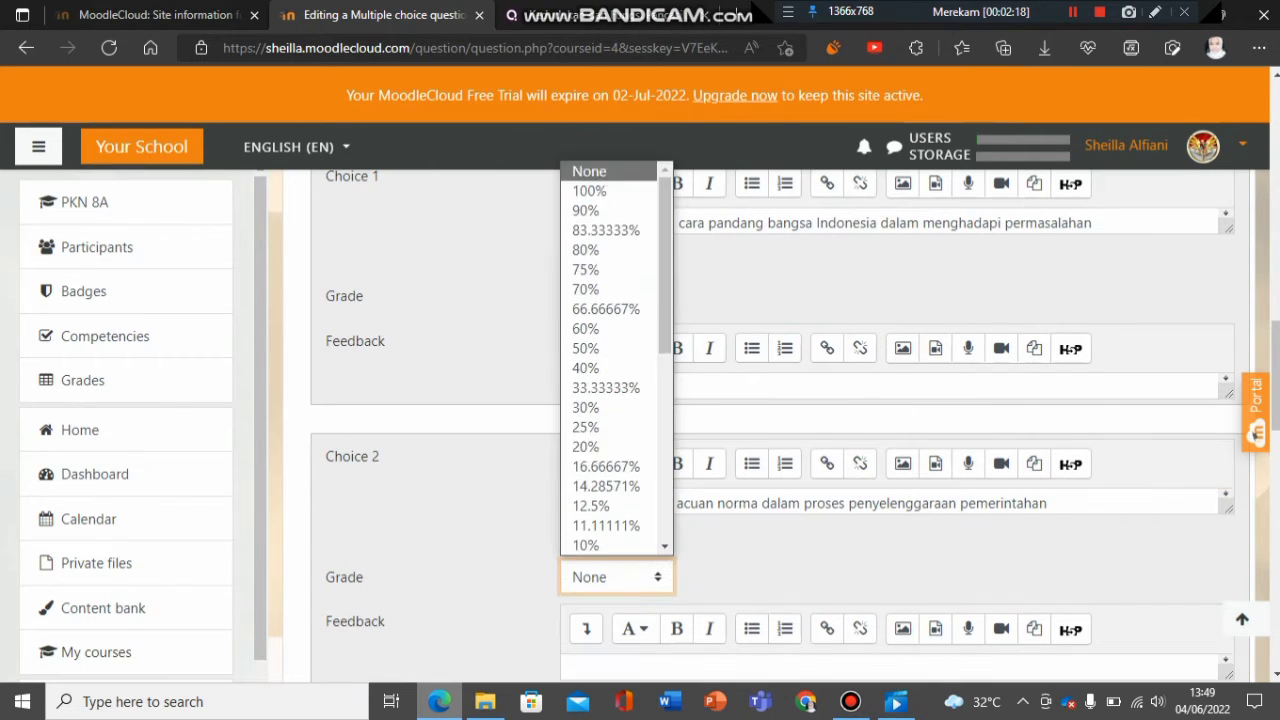
left_click(589, 190)
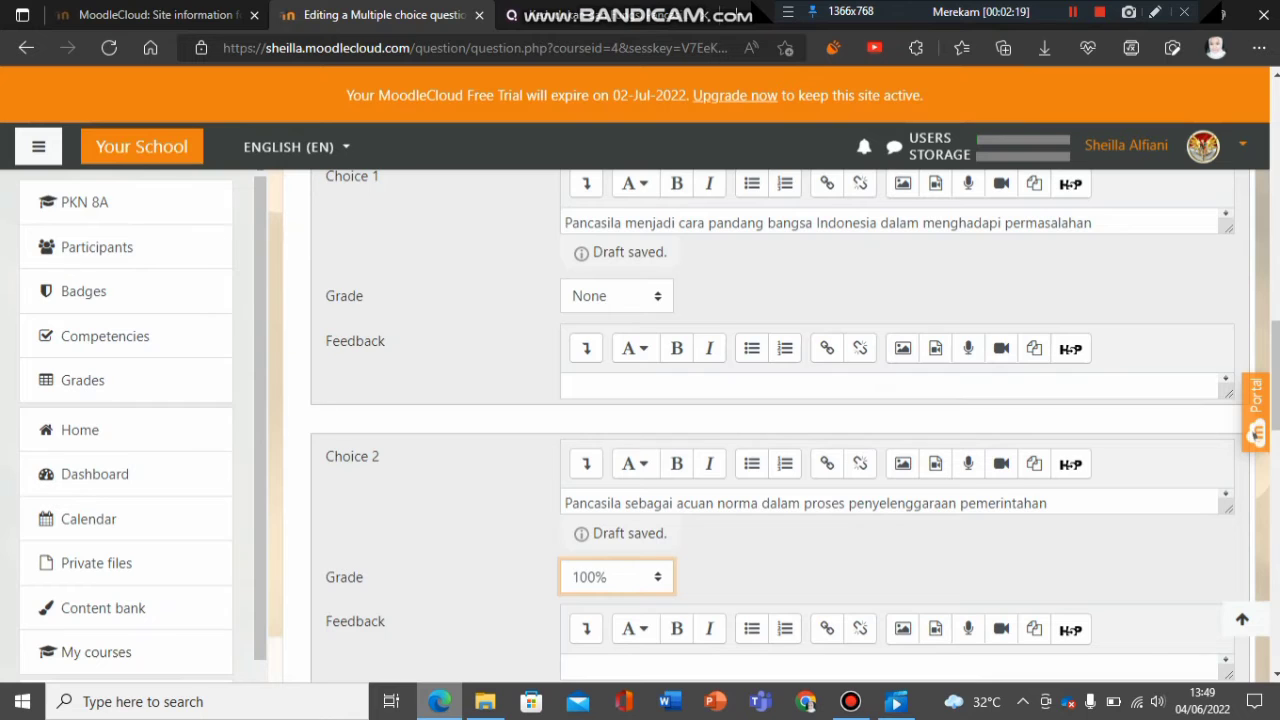
Enter "Great!" as the feedback for Choice 2.
scroll(775, 430, "down", 1)
scroll(775, 430, "down", 1)
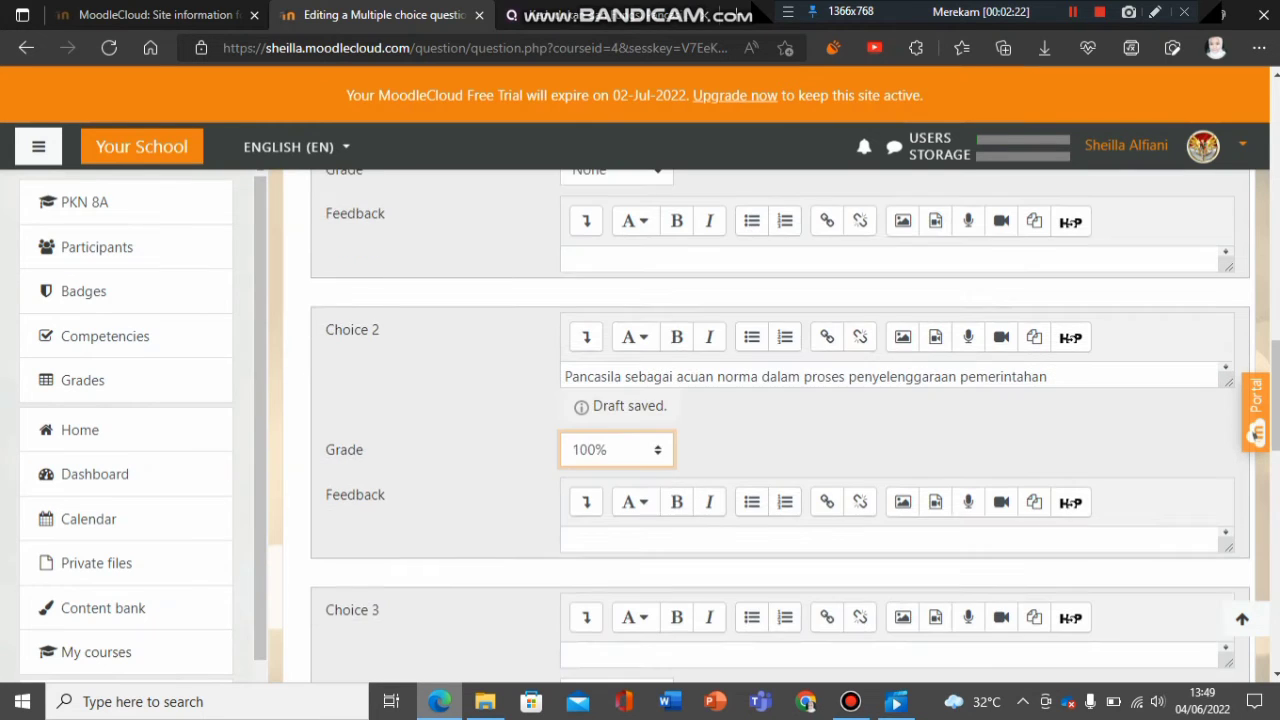
left_click(620, 541)
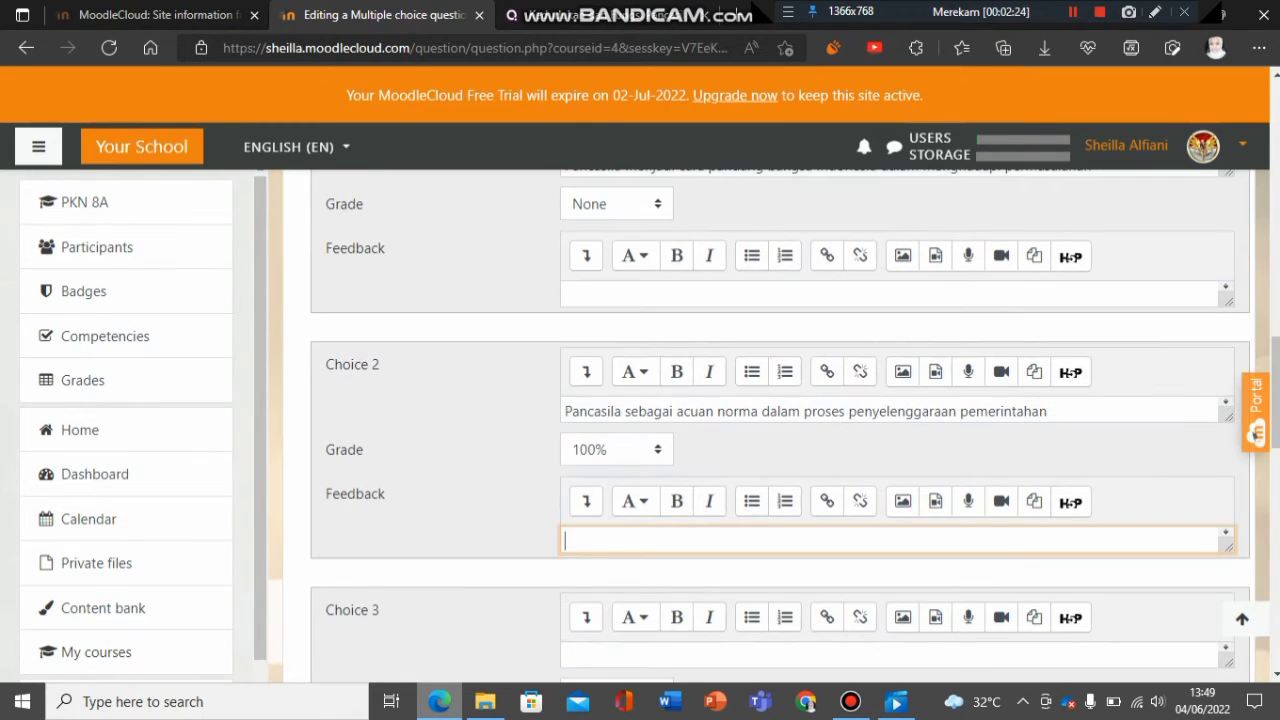
type("Great!")
key("shift+F12")
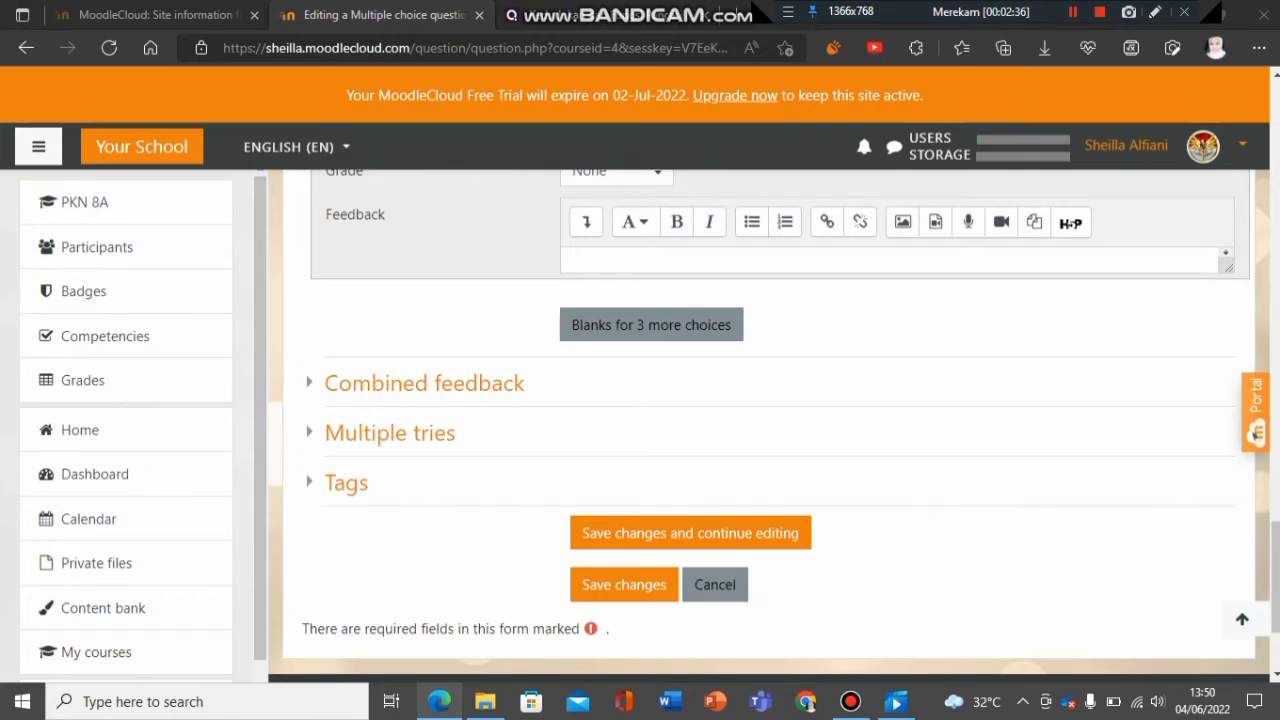
Save the multiple choice question while continuing to edit it, and open its preview.
scroll(768, 426, "up", 4)
scroll(768, 426, "down", 3)
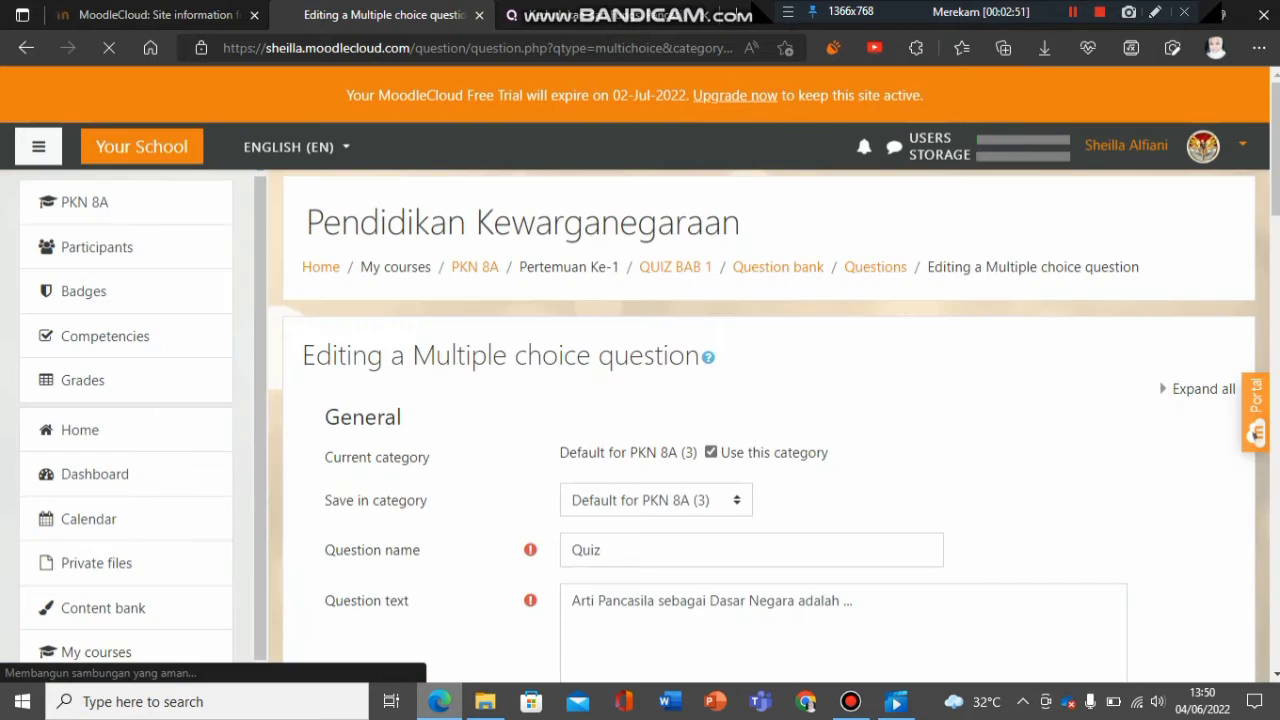
scroll(768, 427, "down", 10)
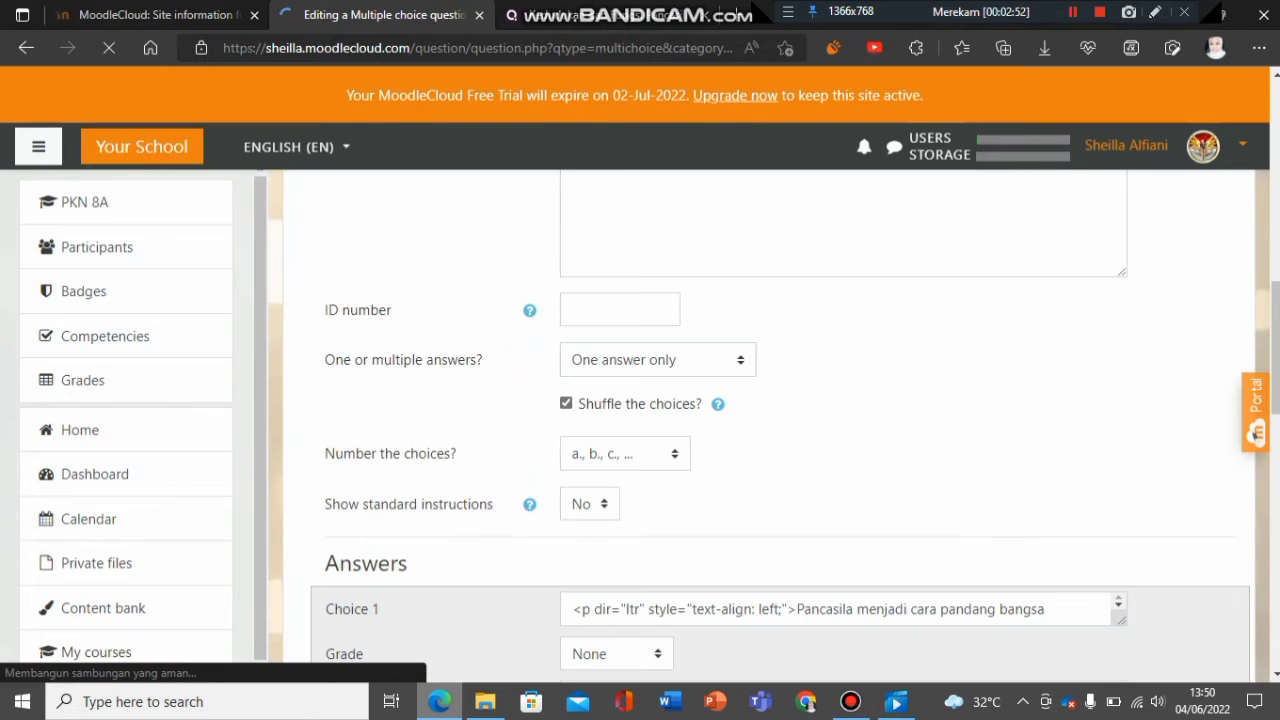
scroll(768, 420, "down", 15)
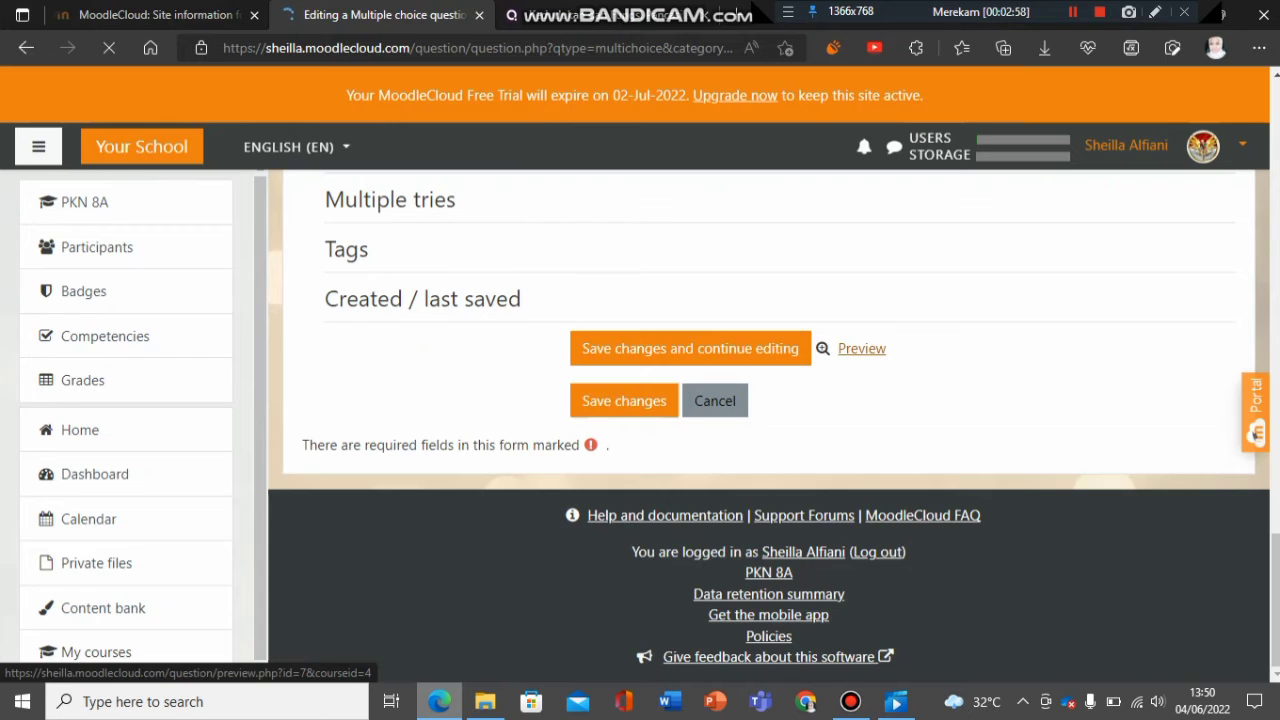
left_click(861, 348)
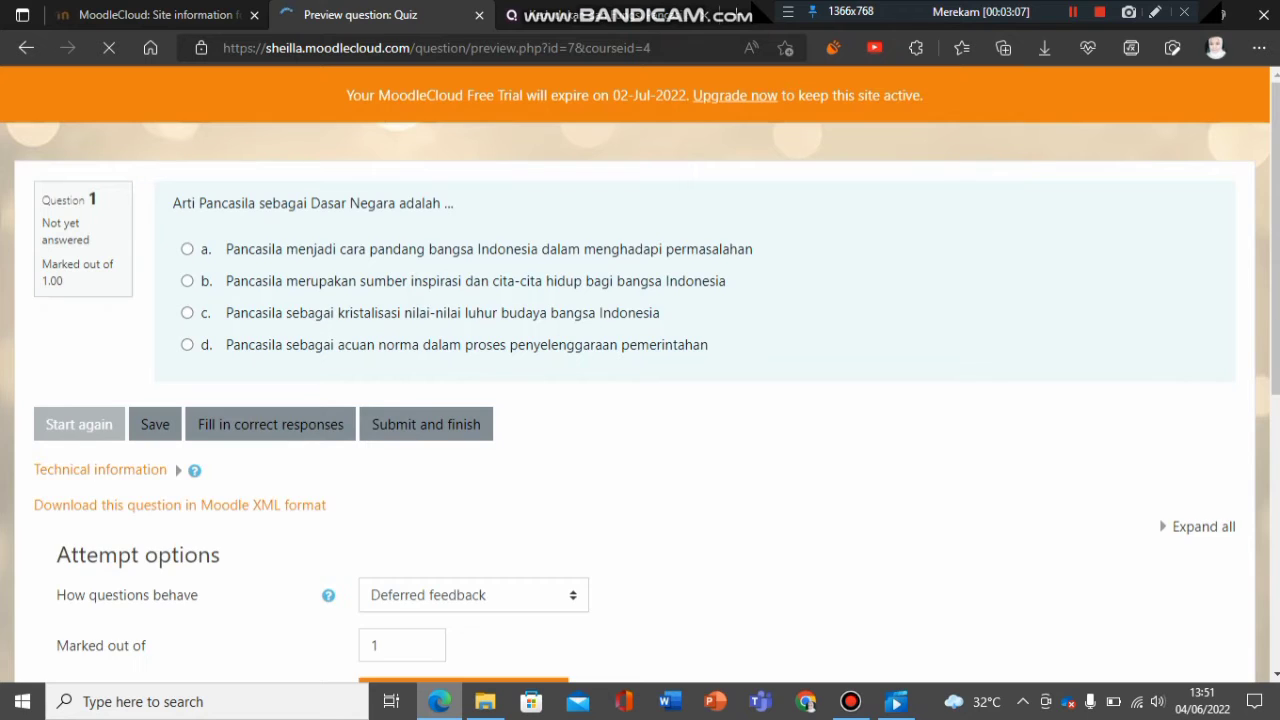
Examine the previewed question with its attempt and display options, and close the preview.
scroll(640, 400, "down", 2)
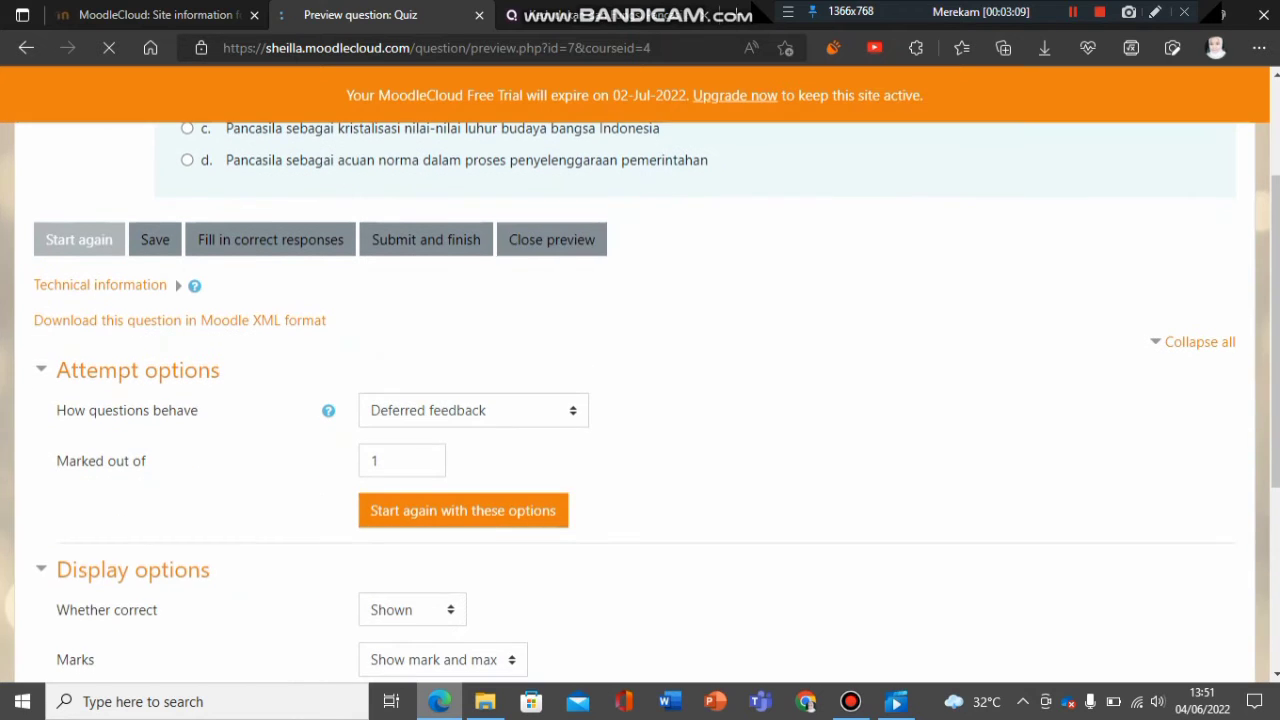
scroll(640, 400, "down", 3)
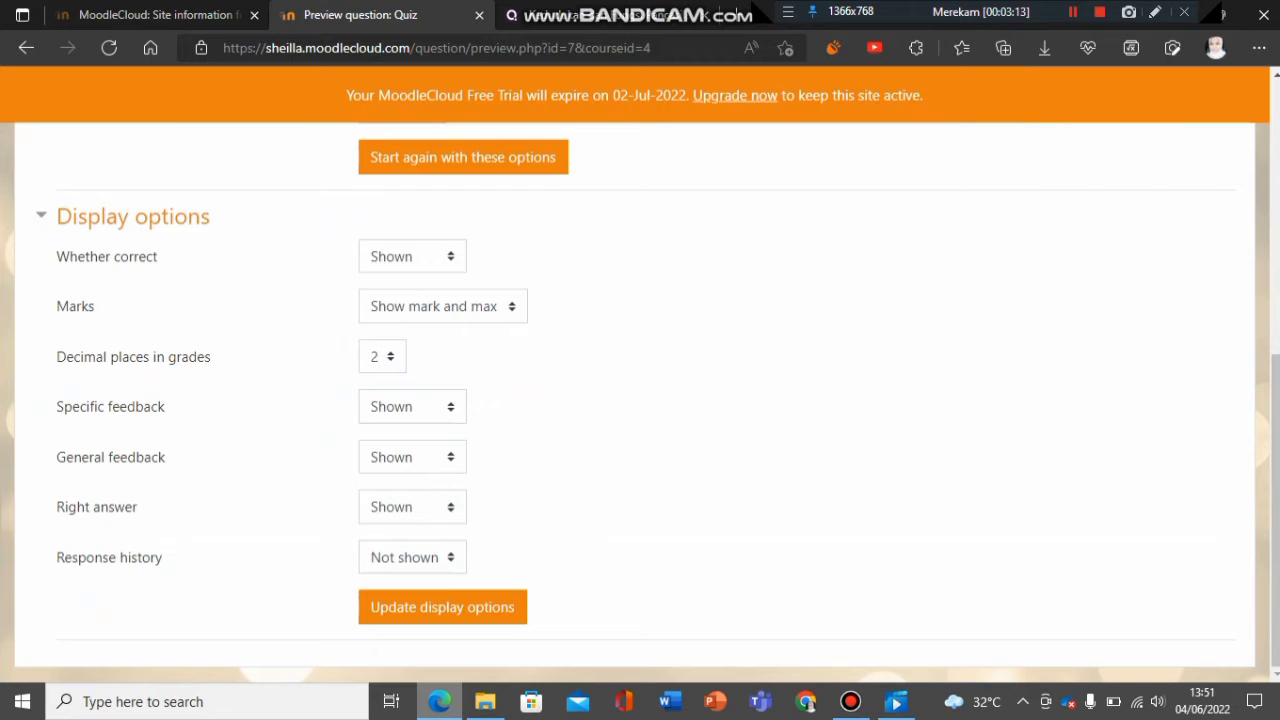
scroll(640, 400, "up", 4)
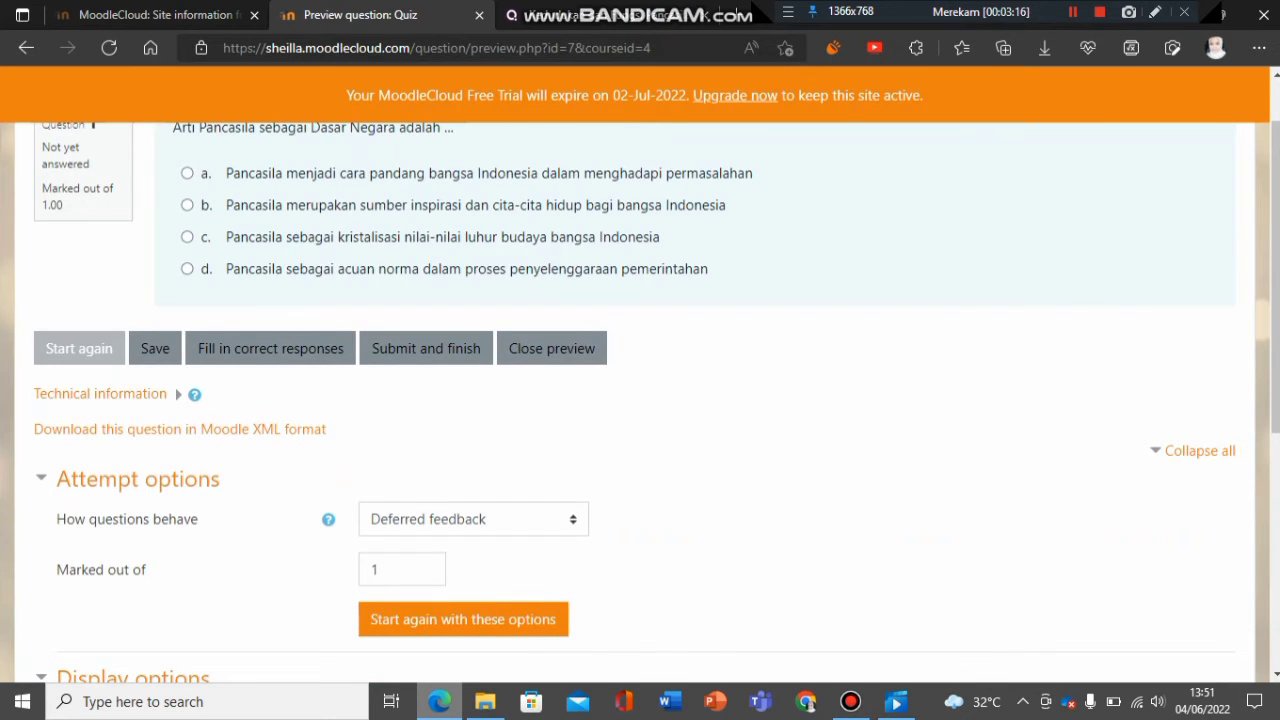
scroll(640, 400, "up", 1)
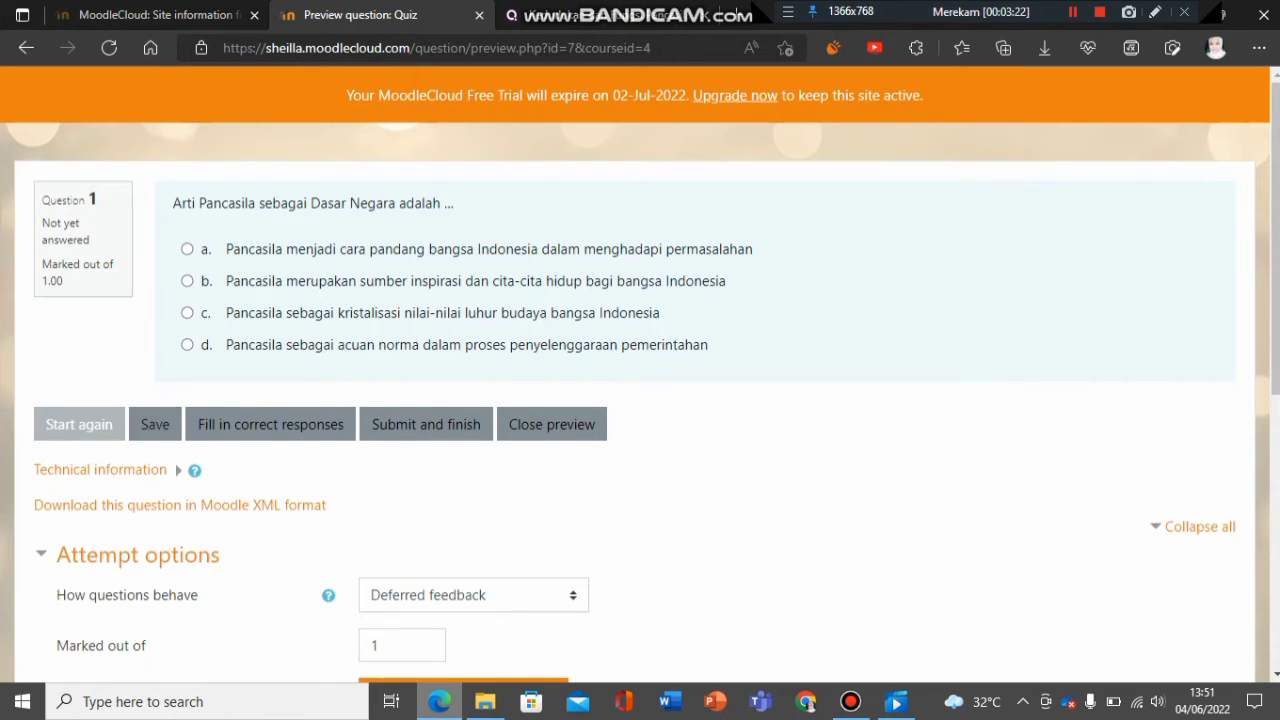
left_click(551, 424)
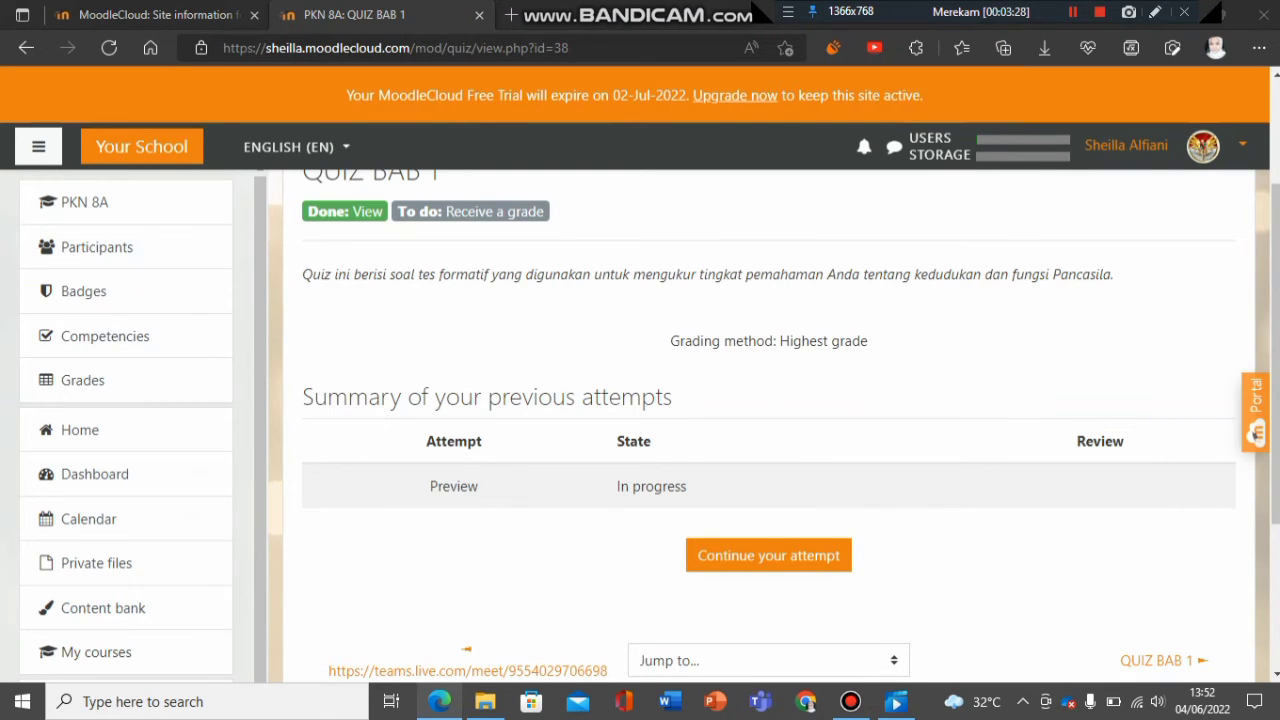
Look over the attempt summary of QUIZ BAB 1 and continue the preview attempt in progress.
scroll(769, 426, "down", 1)
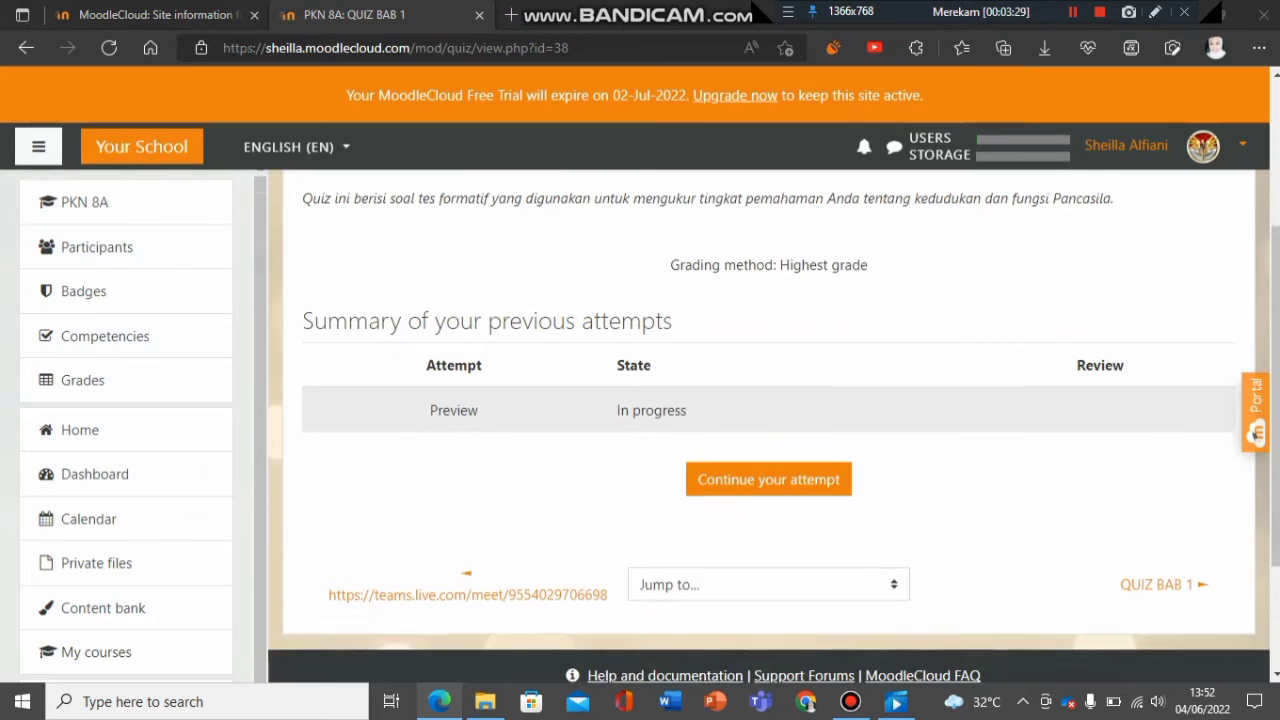
scroll(769, 426, "up", 2)
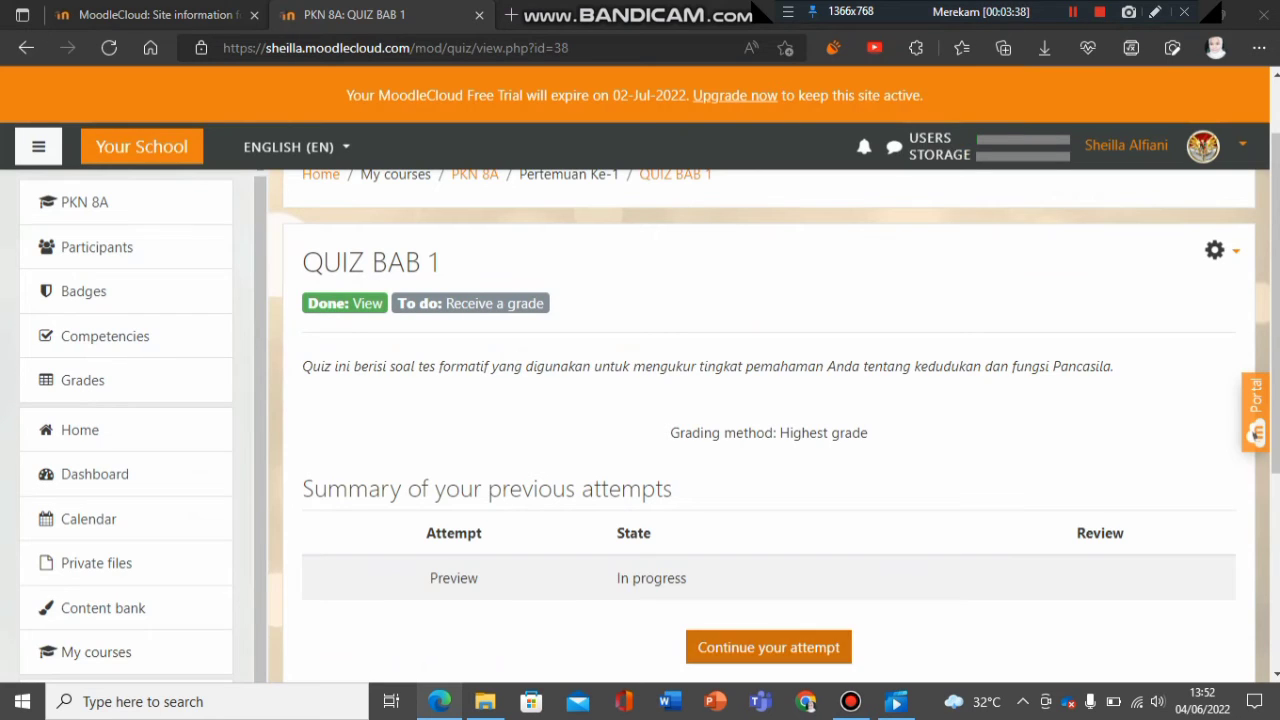
left_click(769, 647)
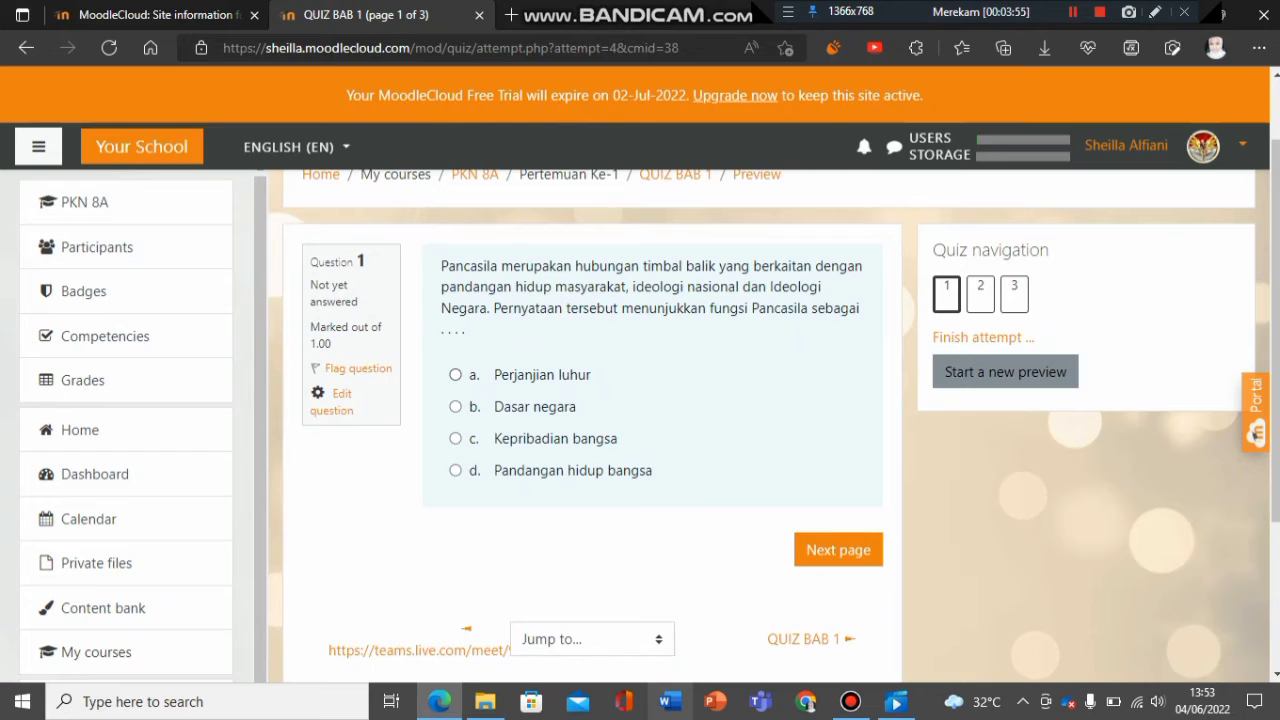
Try several answer options for question 1 of the quiz attempt, ending on "Perjanjian luhur".
left_click(455, 374)
left_click(455, 406)
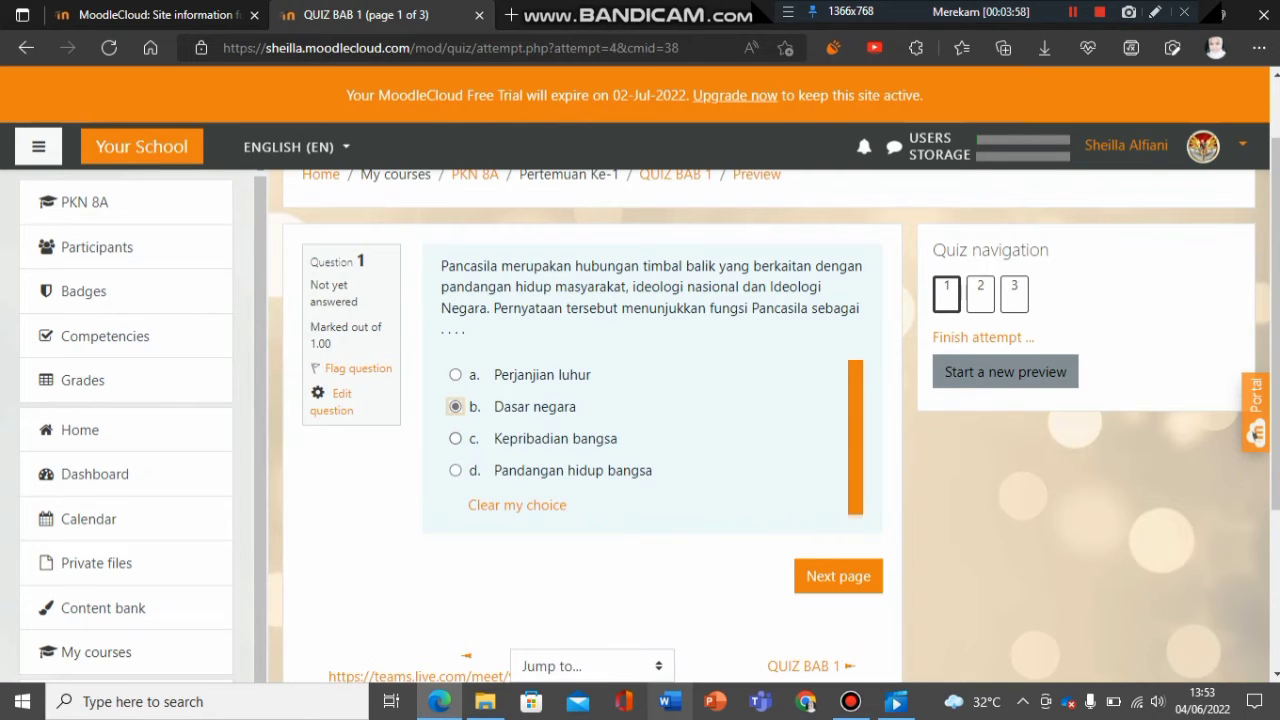
left_click(455, 438)
left_click(455, 406)
left_click(455, 374)
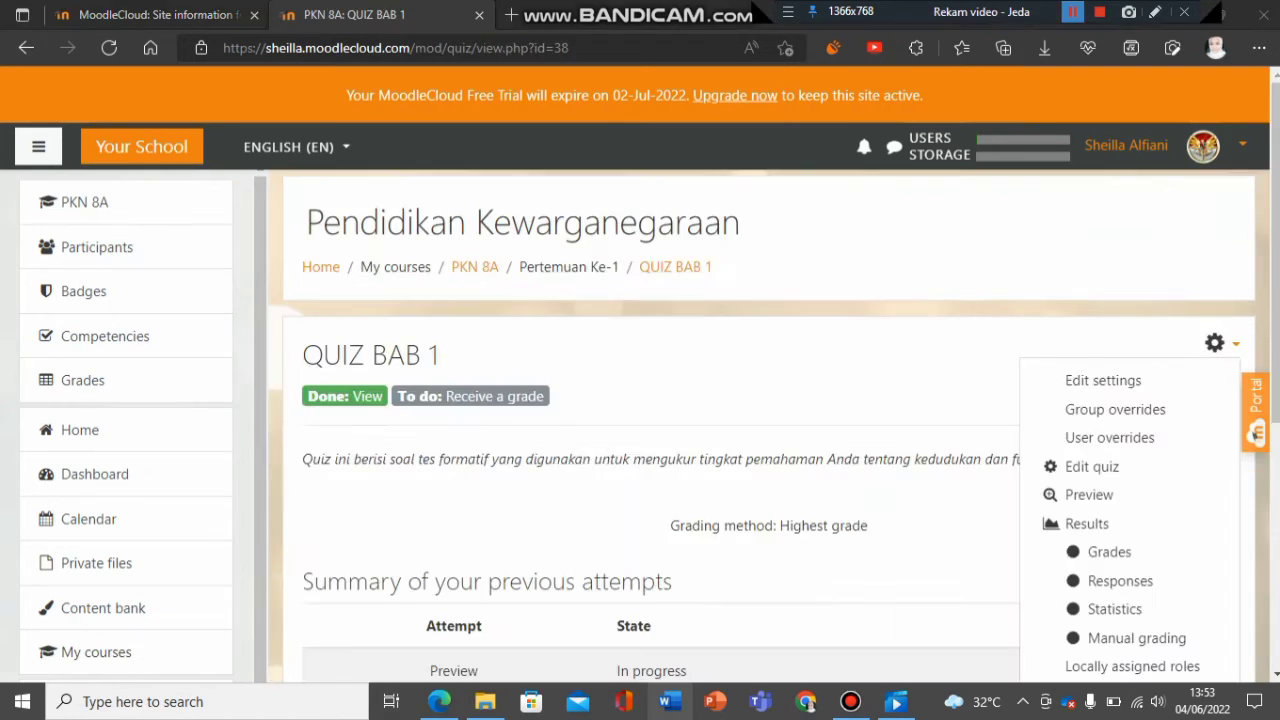
Open the settings of QUIZ BAB 1 and examine its grade category, grade to pass, attempts allowed and grading method.
key("alt+Left")
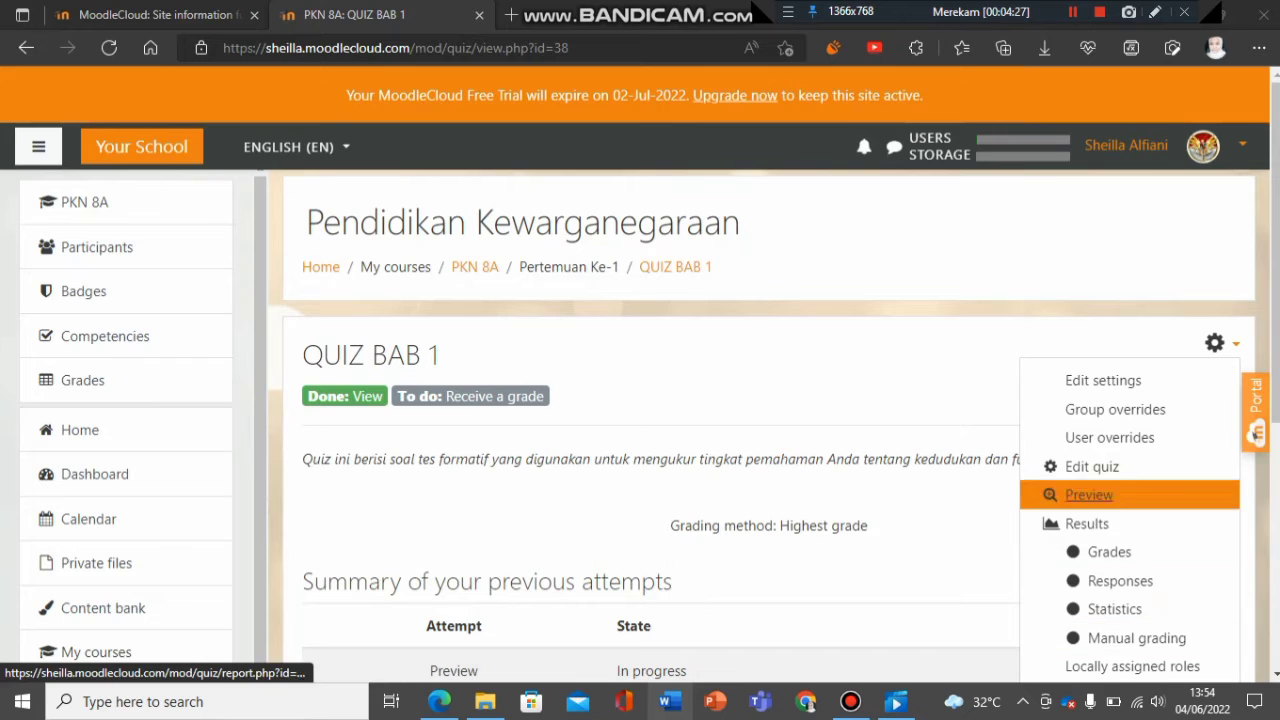
left_click(1103, 380)
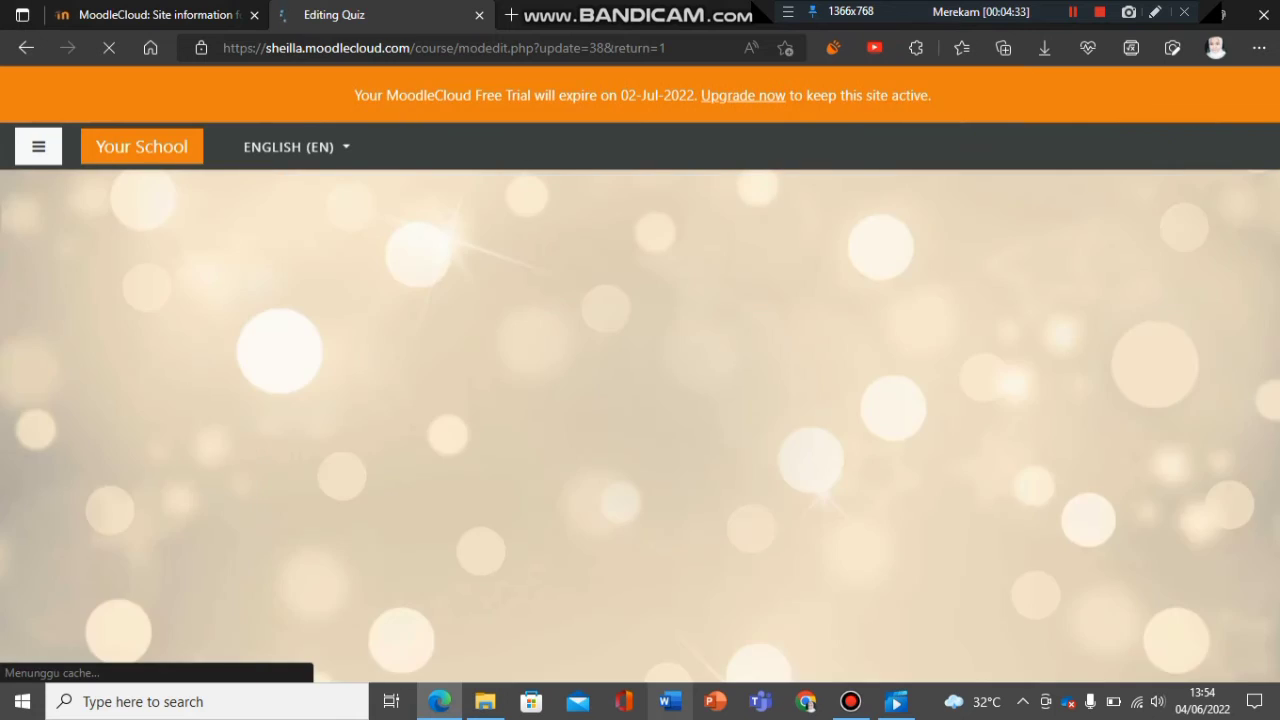
scroll(769, 429, "down", 3)
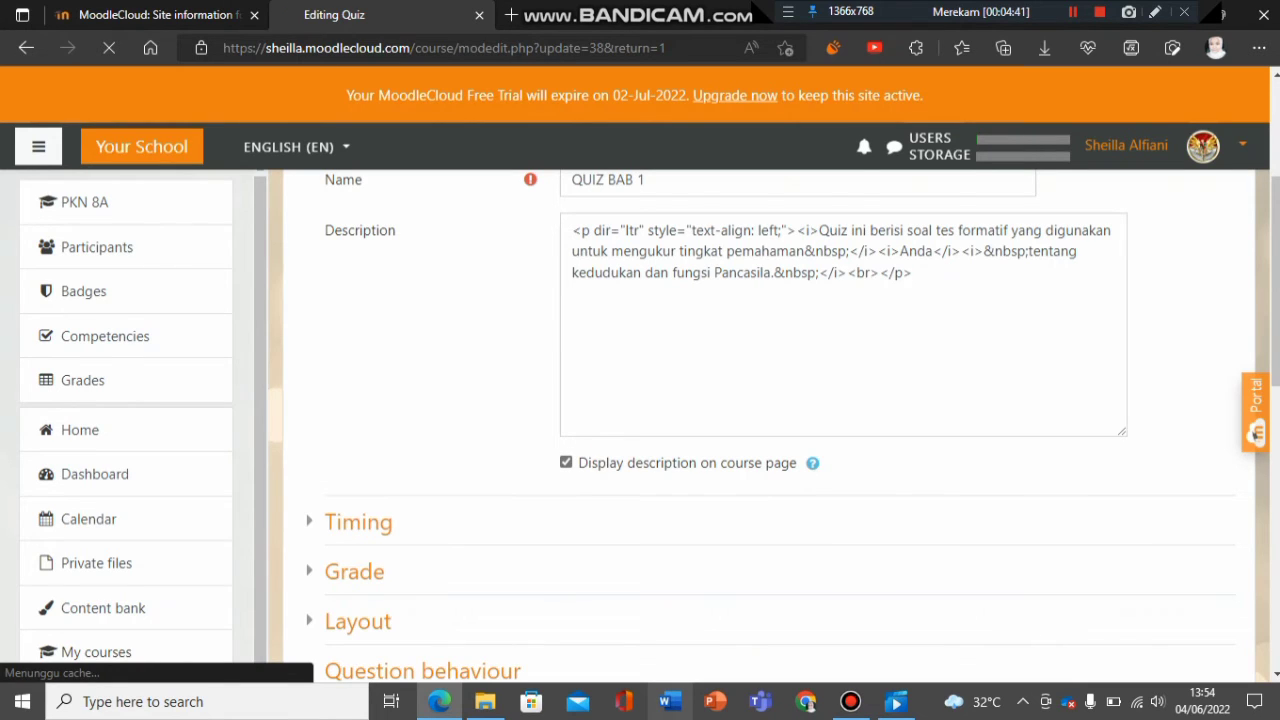
scroll(760, 420, "down", 2)
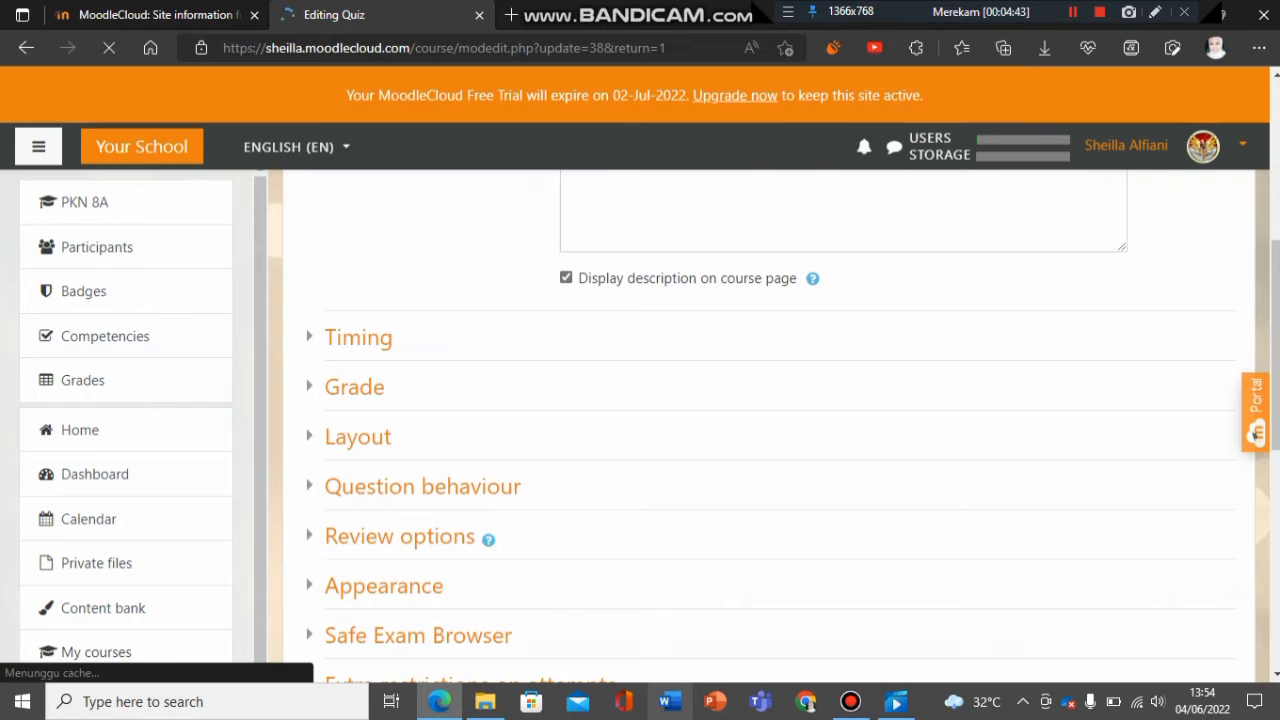
left_click(354, 399)
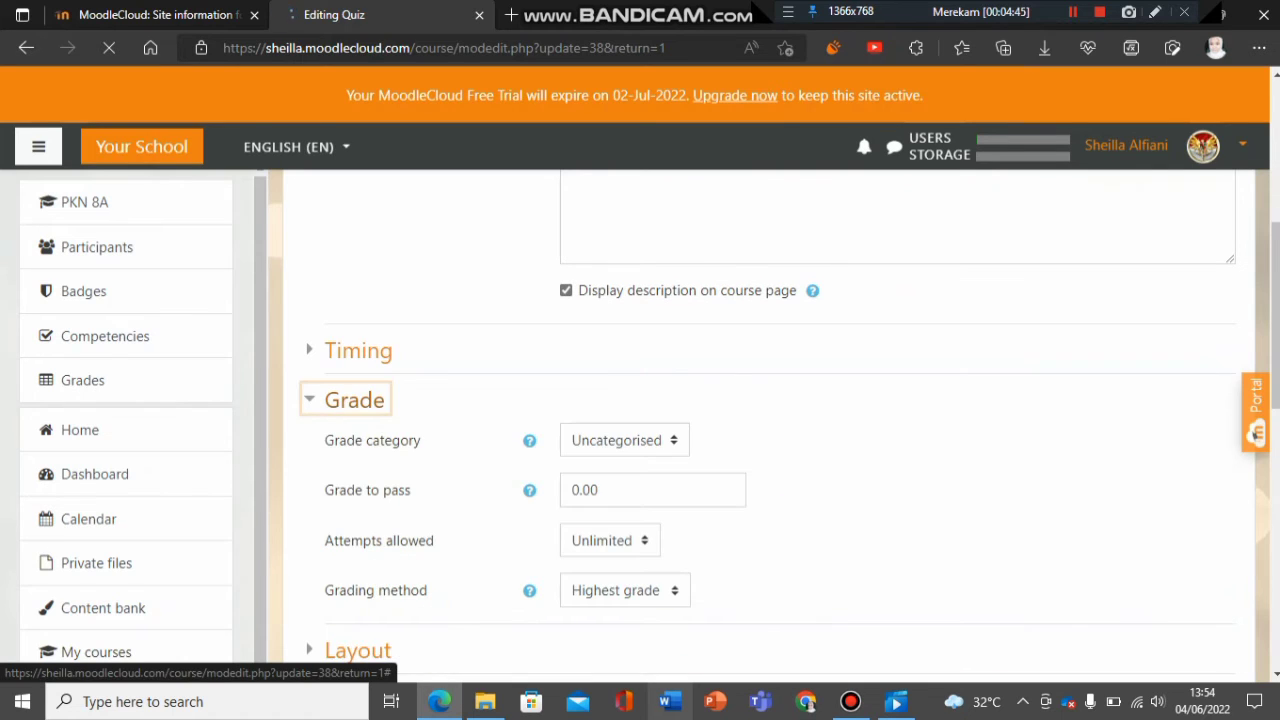
scroll(760, 420, "down", 1)
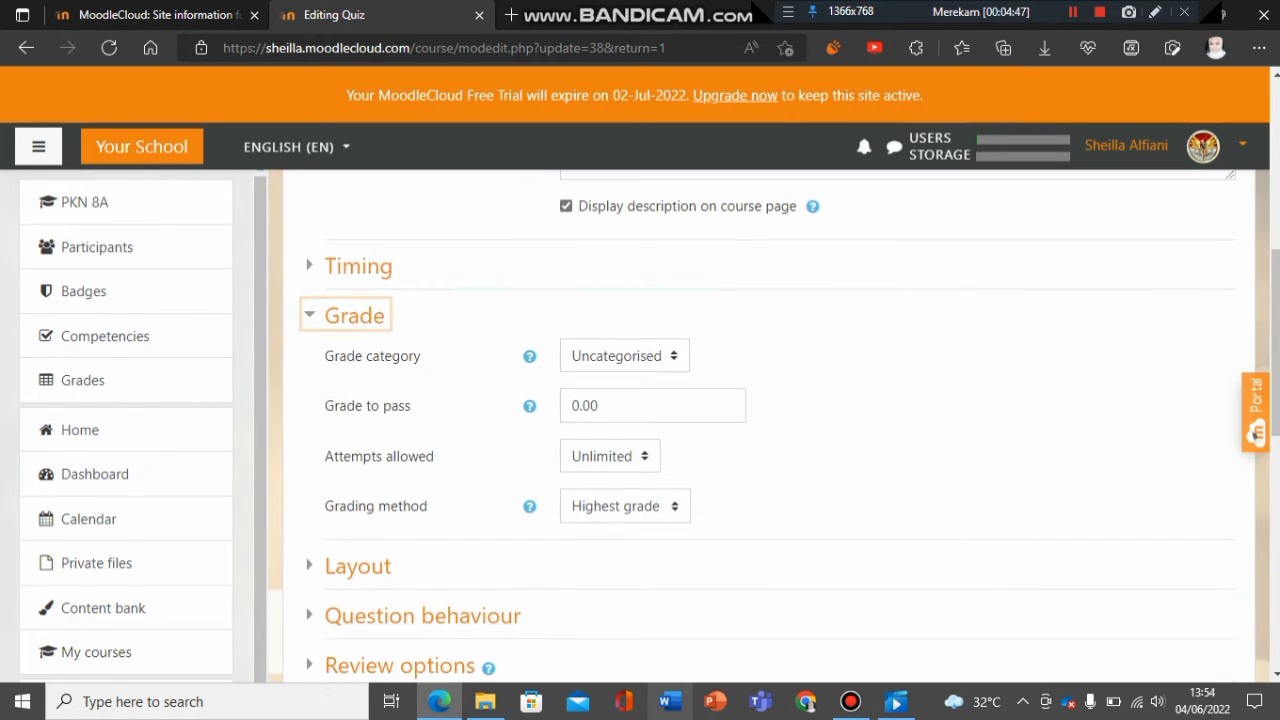
scroll(760, 420, "down", 2)
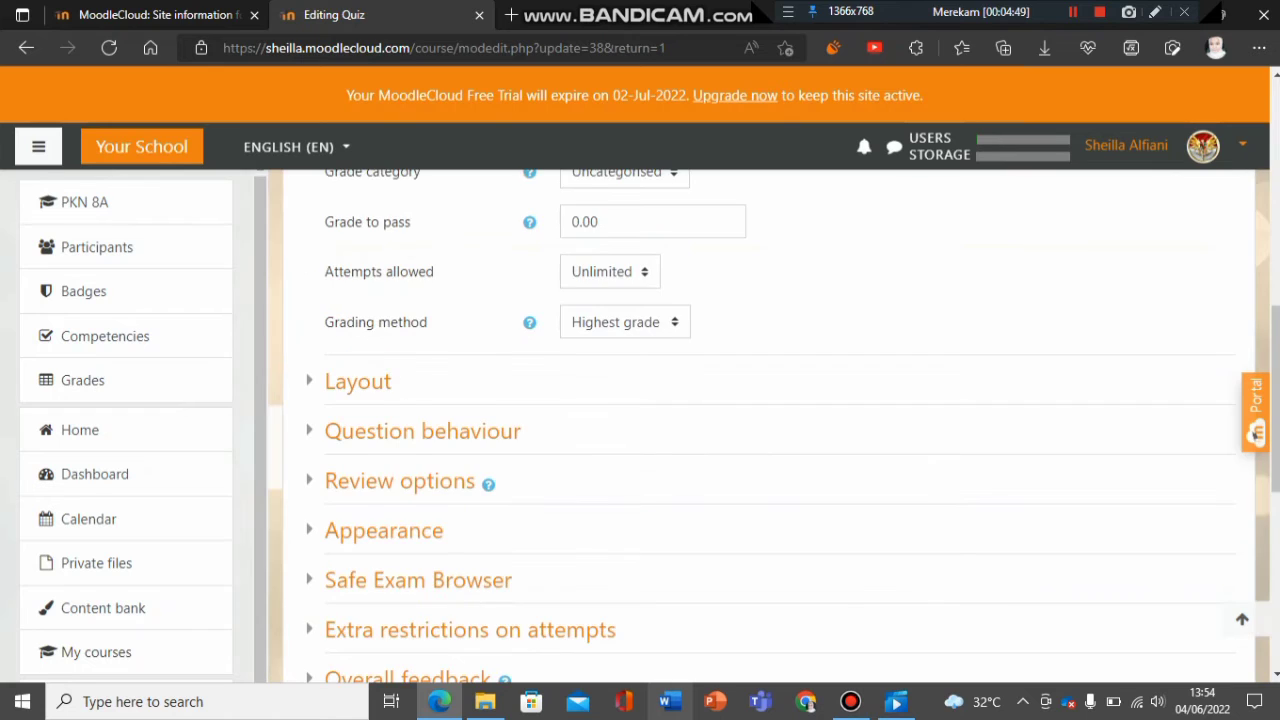
Examine the review options of QUIZ BAB 1 and expand its activity completion settings.
scroll(760, 420, "down", 1)
left_click(400, 388)
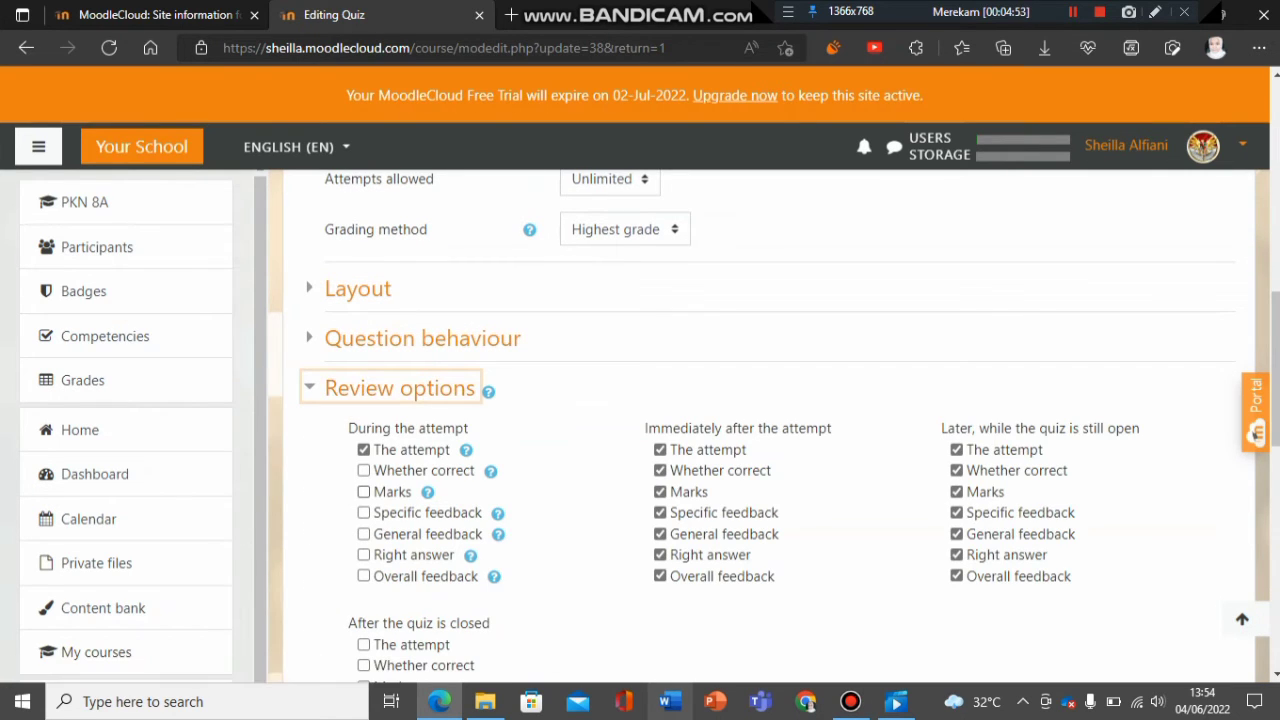
scroll(364, 492, "down", 3)
scroll(400, 557, "down", 3)
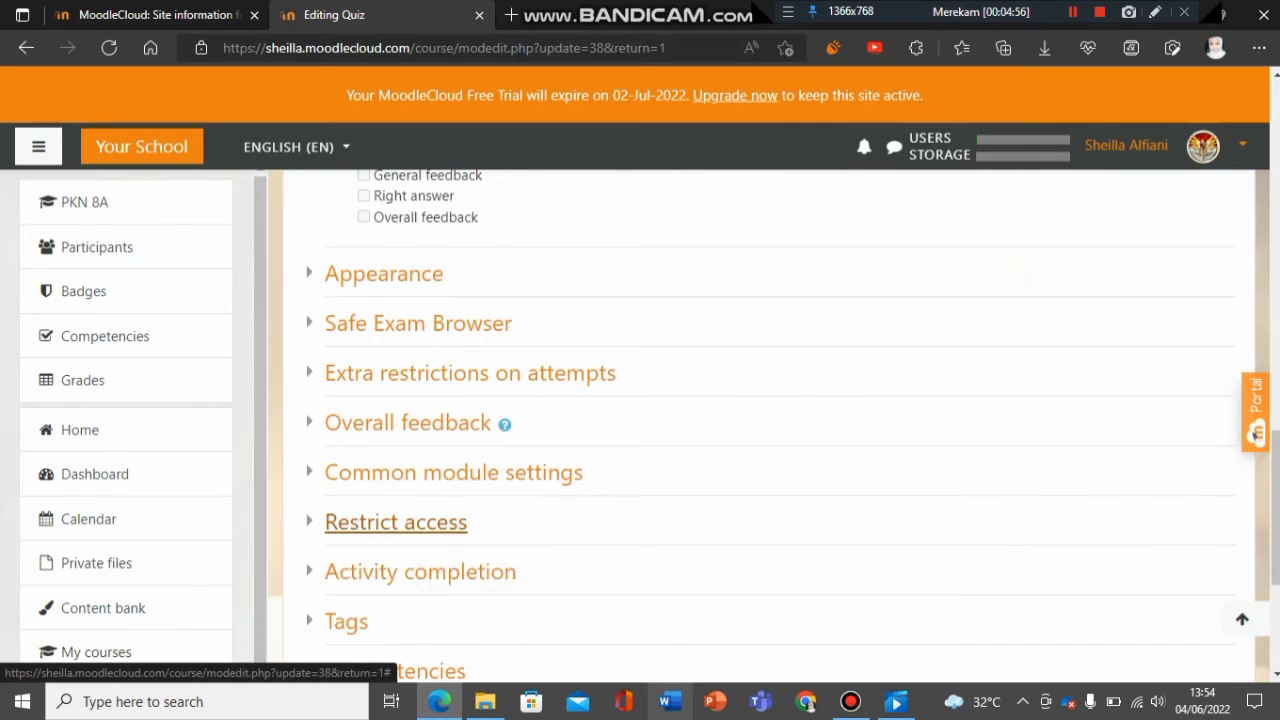
left_click(420, 571)
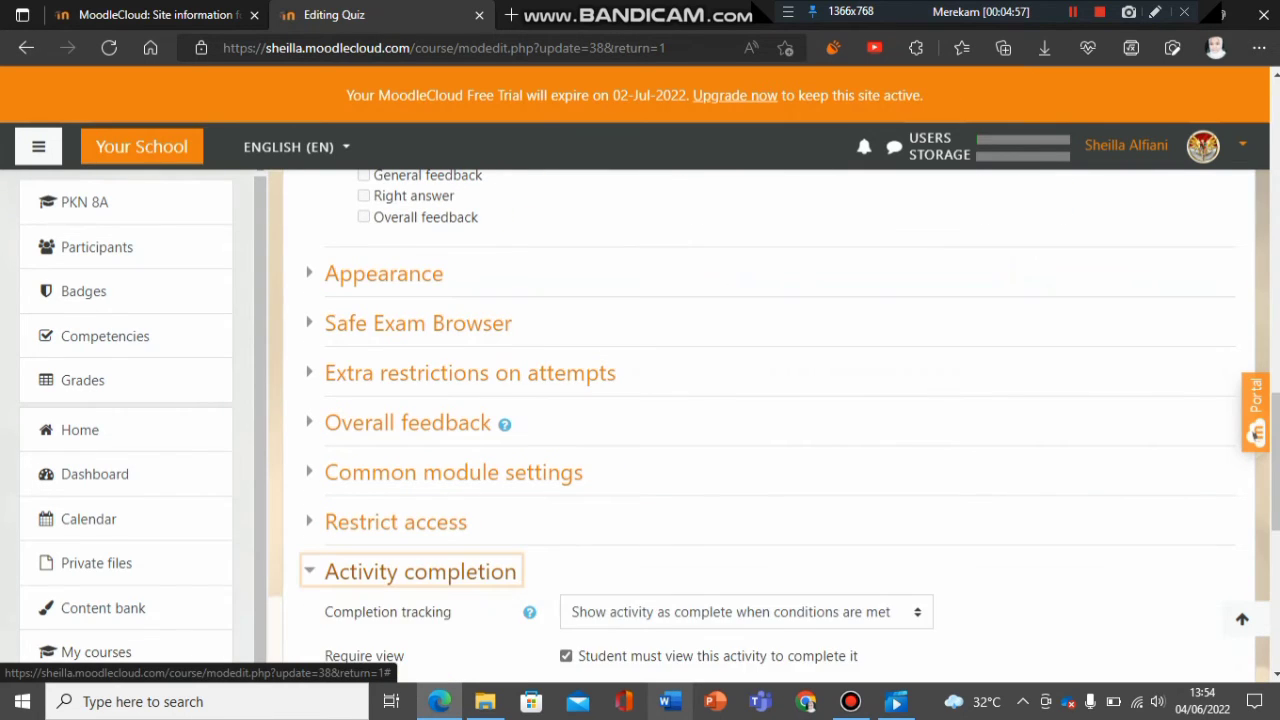
Check the activity completion conditions of QUIZ BAB 1 and save the quiz, returning to the course page.
scroll(420, 571, "down", 2)
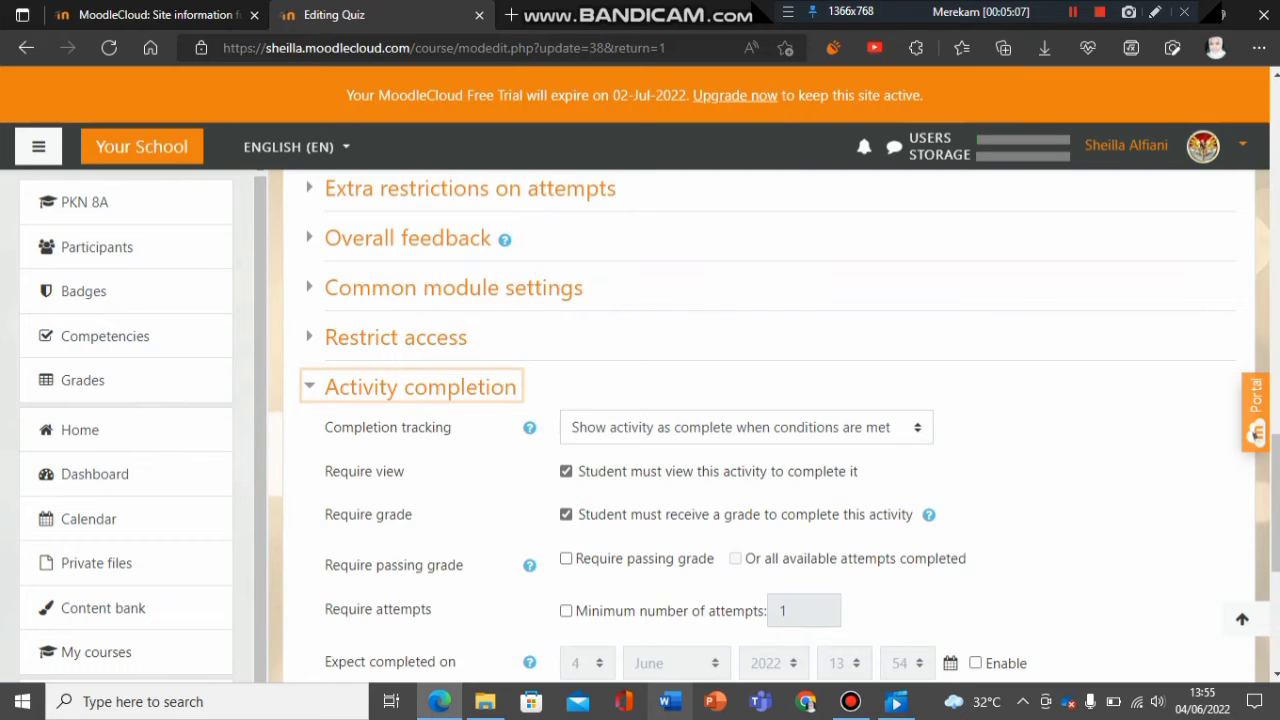
scroll(760, 420, "down", 3)
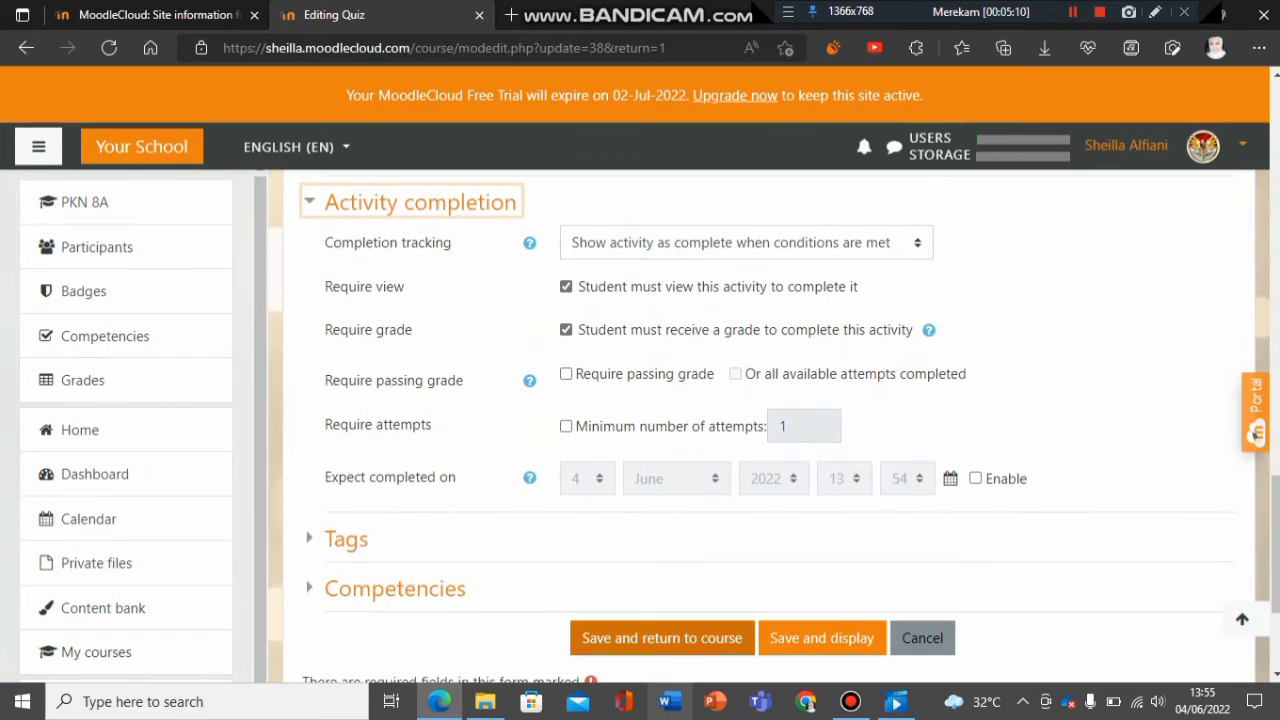
left_click(662, 638)
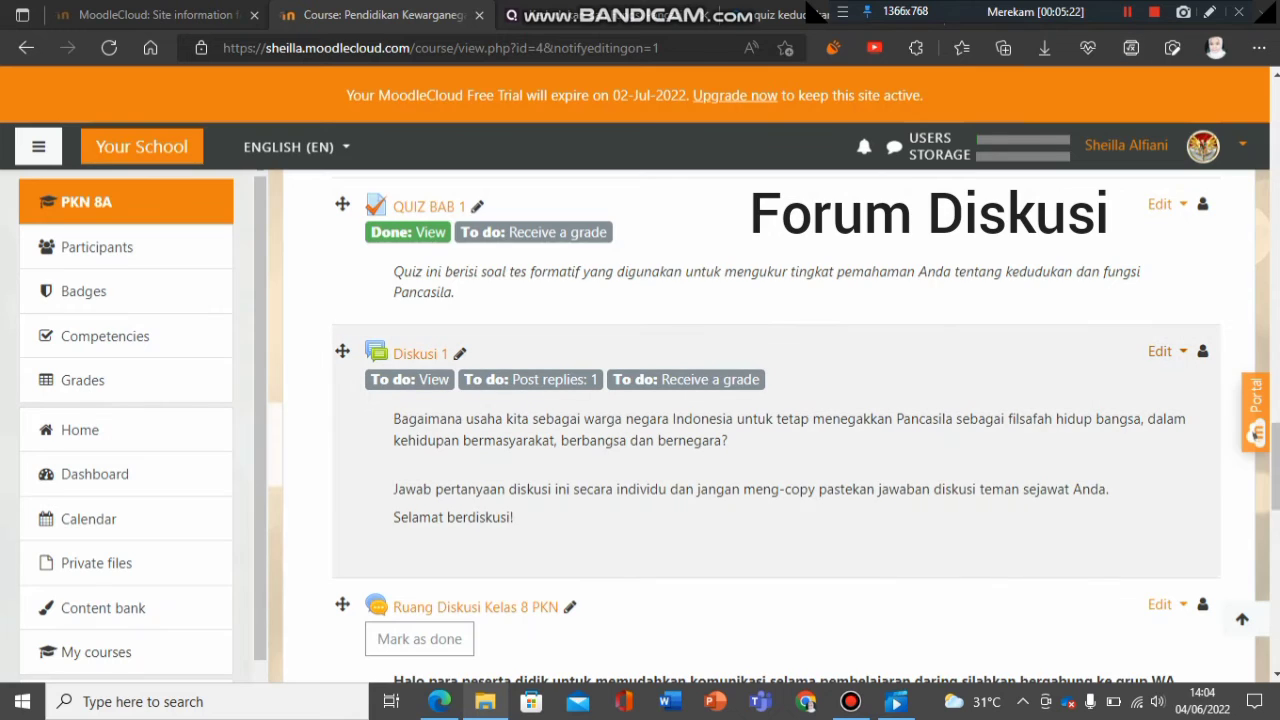
Open the settings of the Diskusi 1 forum, review its forum type and activity completion conditions, and save back to the course page.
left_click(1163, 351)
left_click(1124, 386)
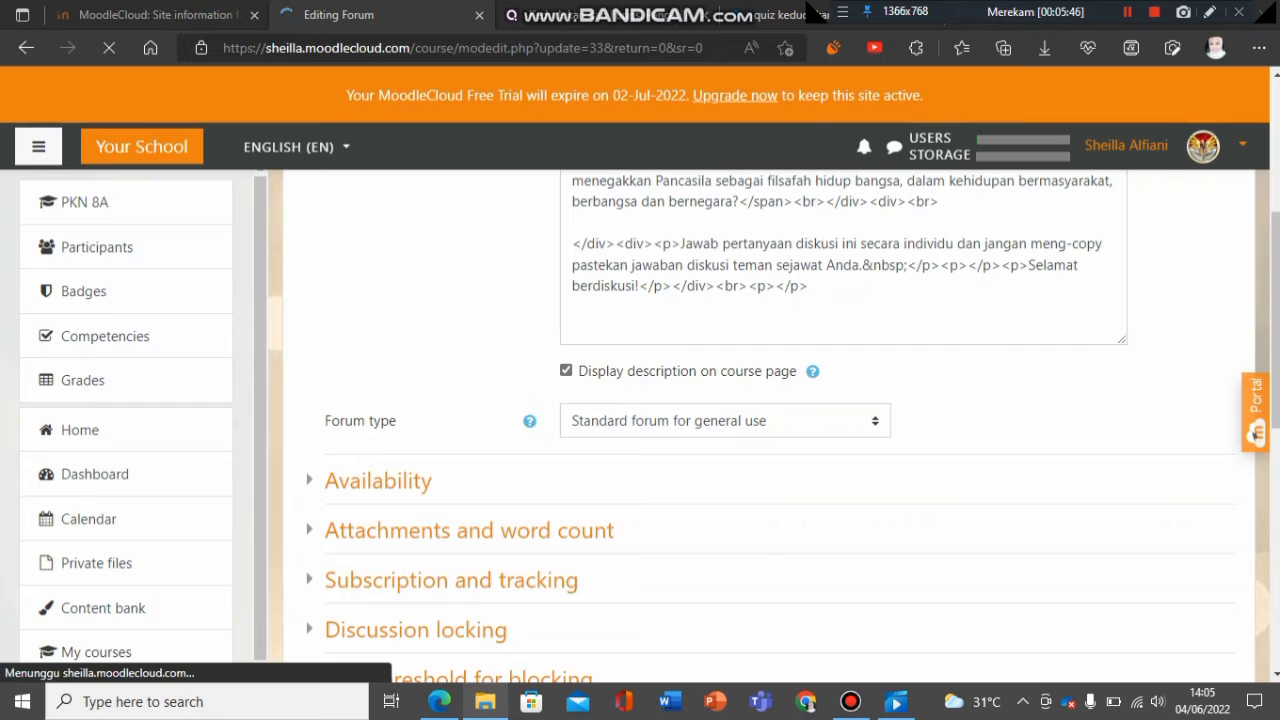
scroll(770, 420, "down", 5)
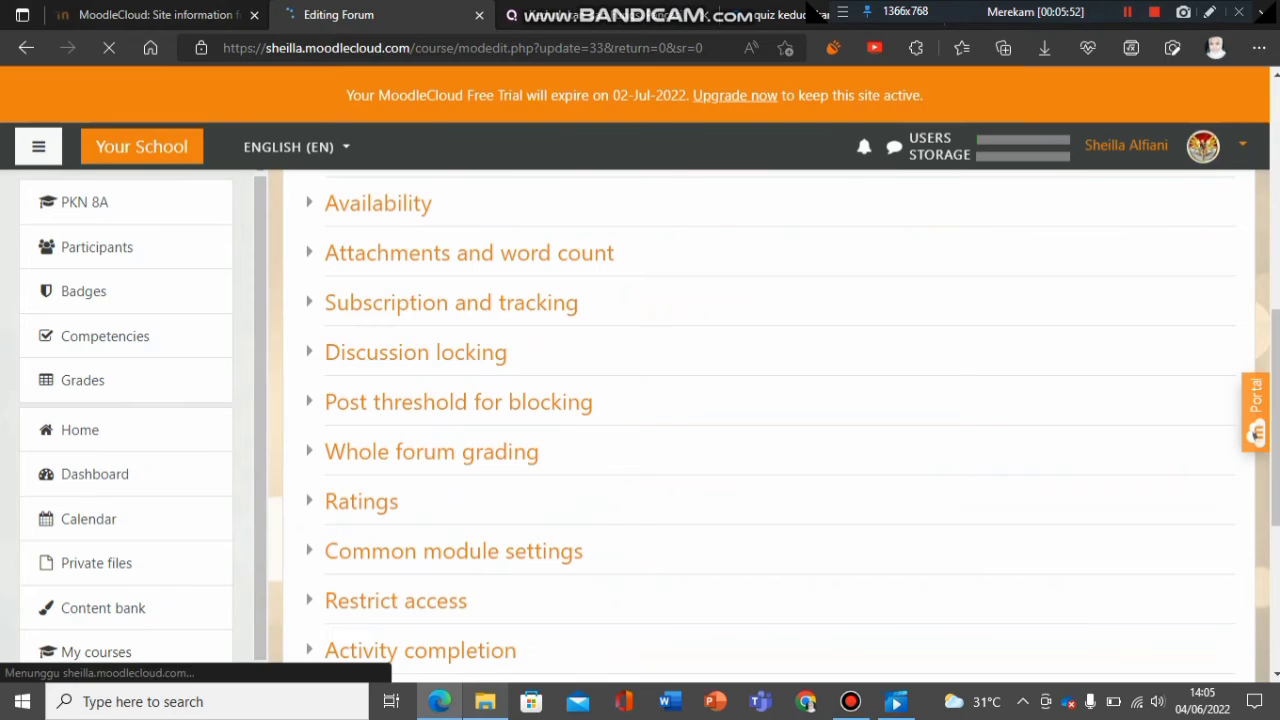
scroll(770, 420, "down", 3)
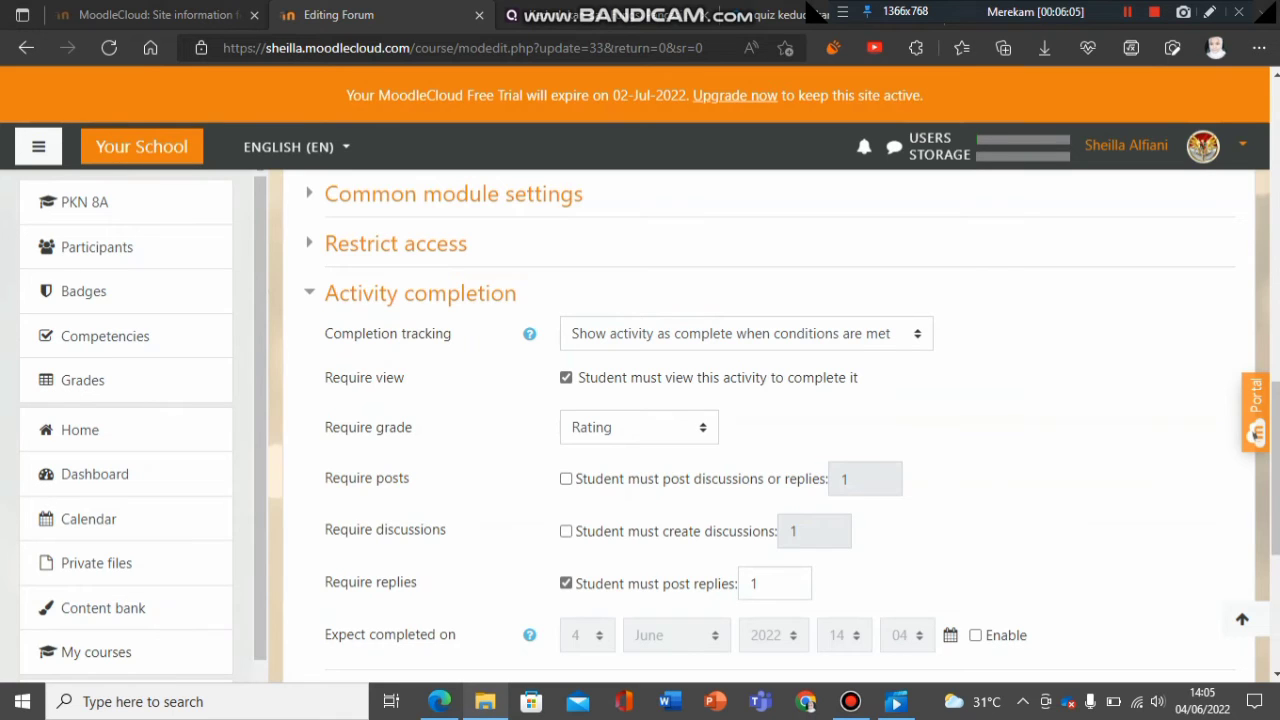
scroll(760, 420, "down", 2)
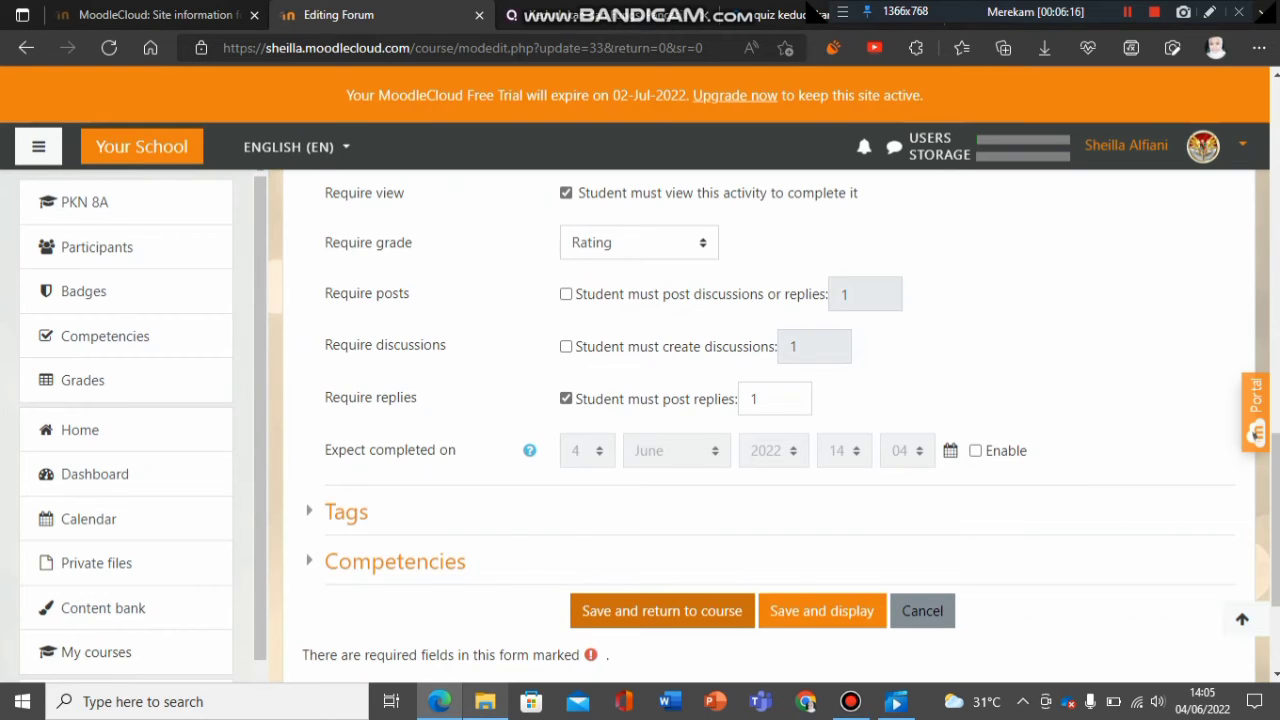
left_click(662, 610)
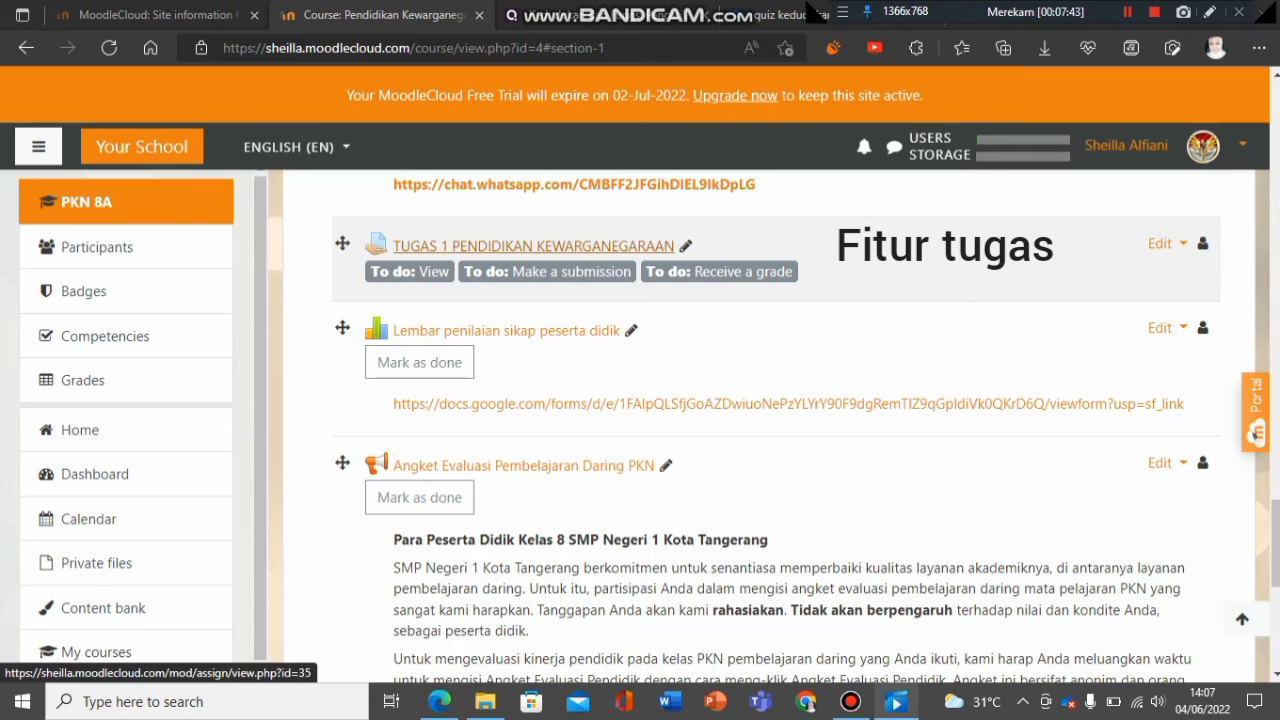
Open the assignment TUGAS 1 PENDIDIKAN KEWARGANEGARAAN and examine its dates, attached file and grading summary.
left_click(533, 246)
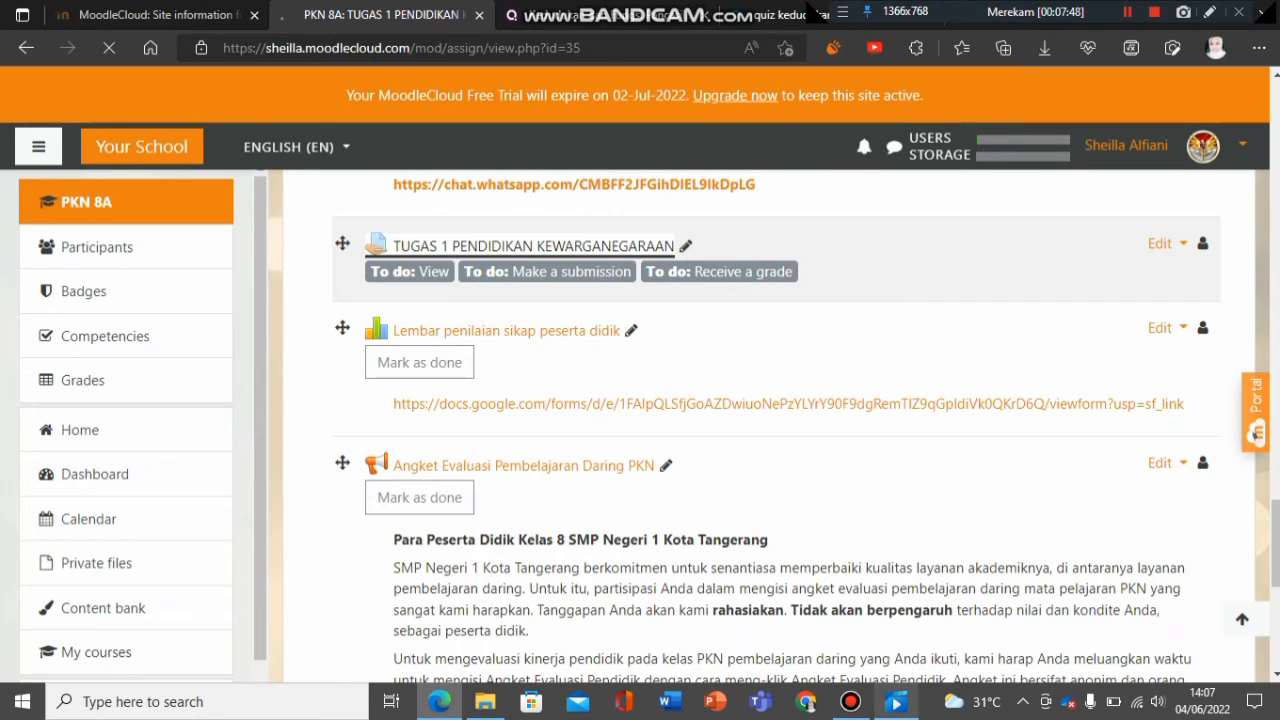
left_click(1127, 12)
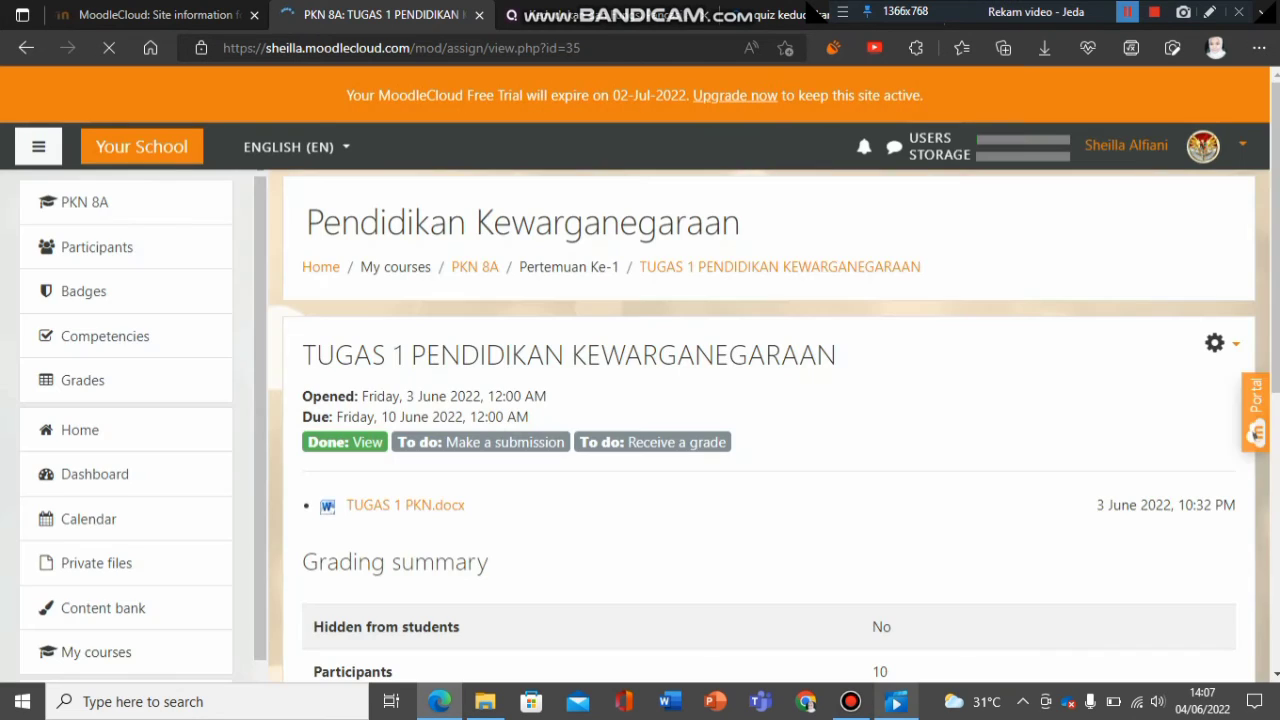
scroll(768, 425, "down", 1)
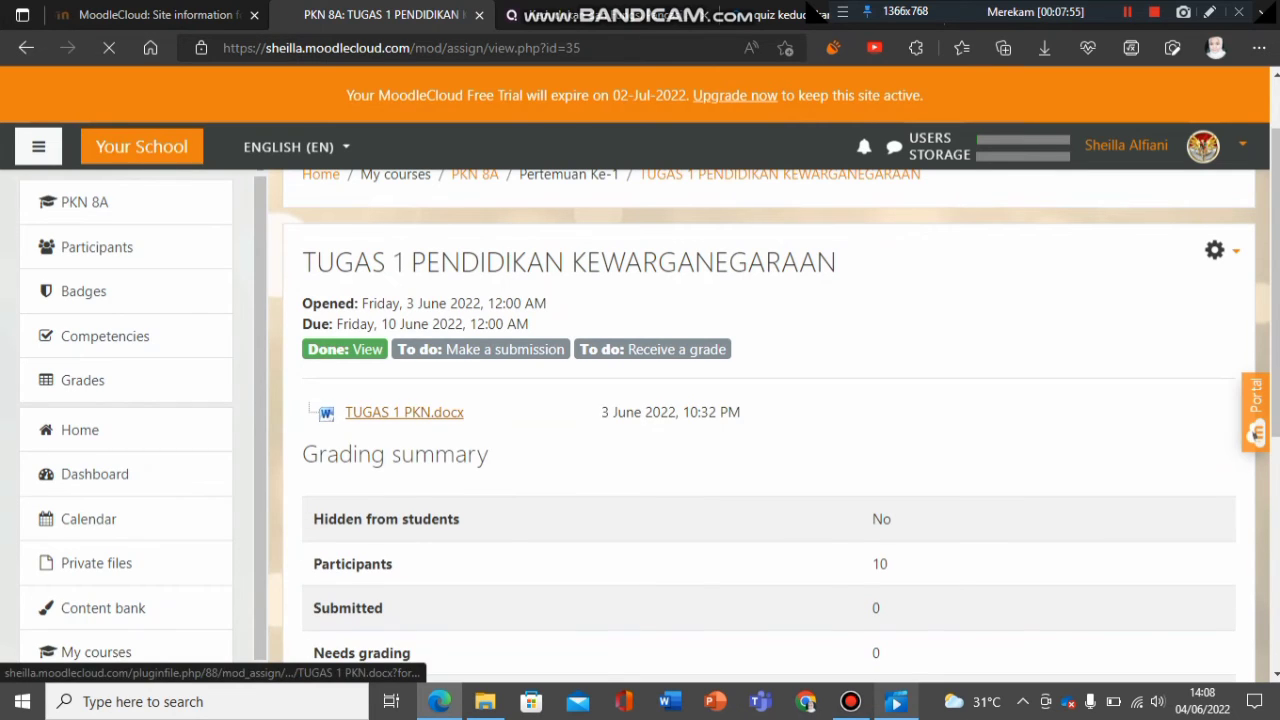
scroll(768, 425, "down", 1)
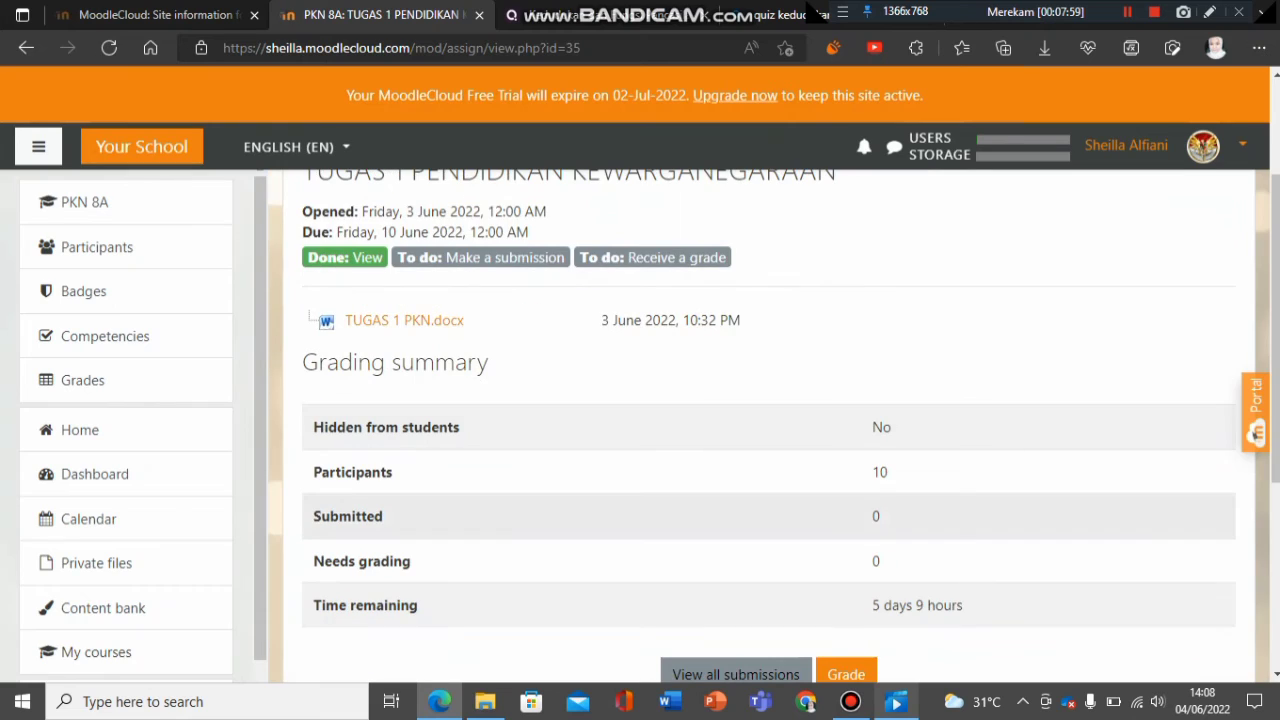
scroll(768, 425, "down", 1)
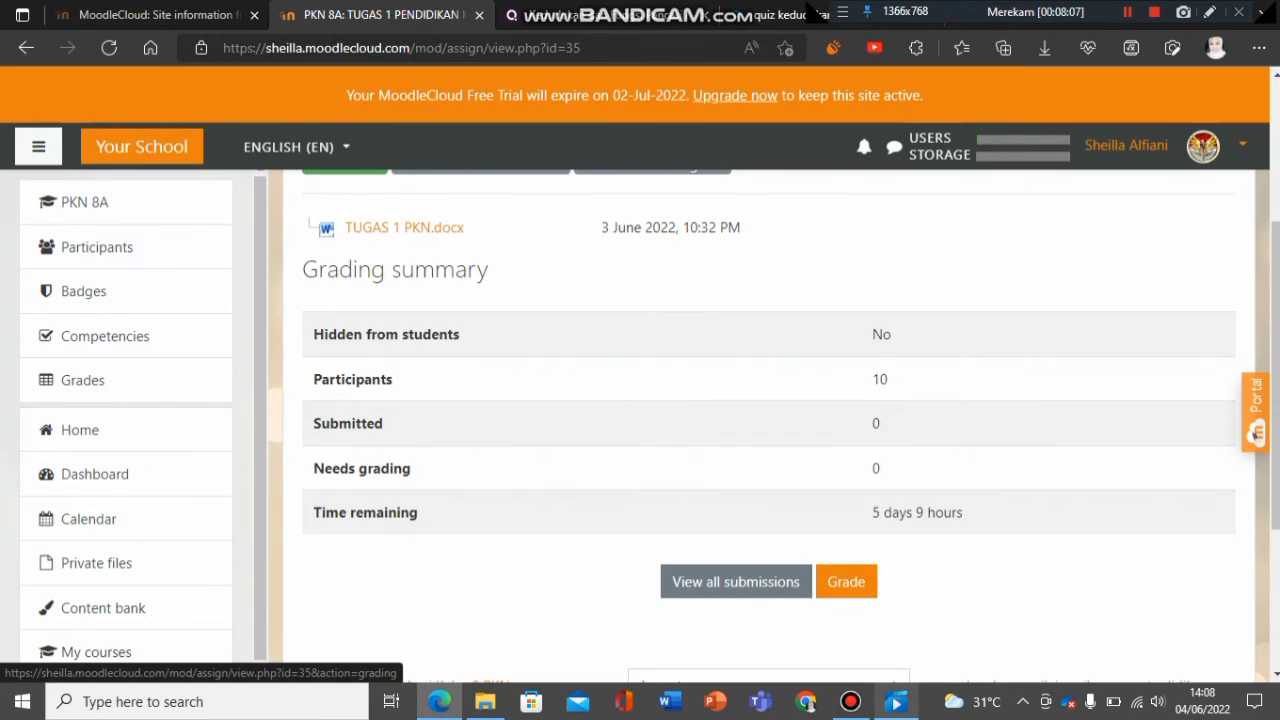
View all submissions of TUGAS 1 and look through the participants' submission status and grading options.
left_click(736, 582)
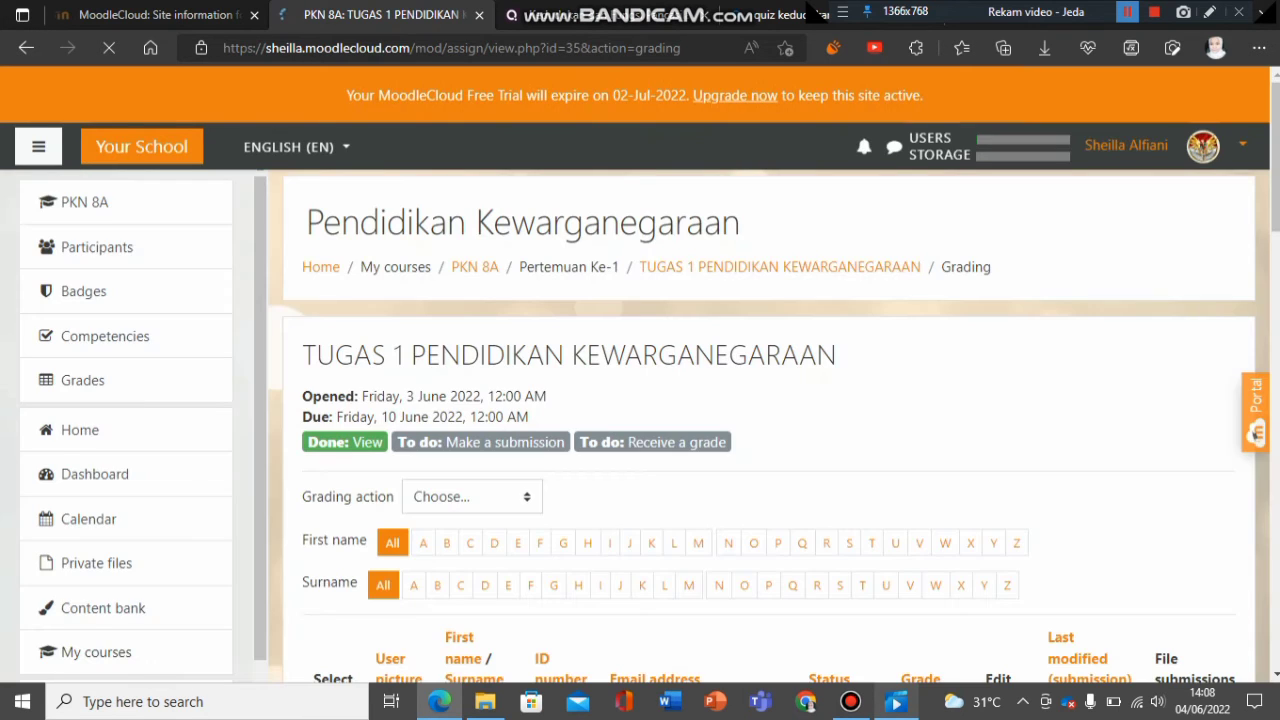
scroll(769, 420, "down", 3)
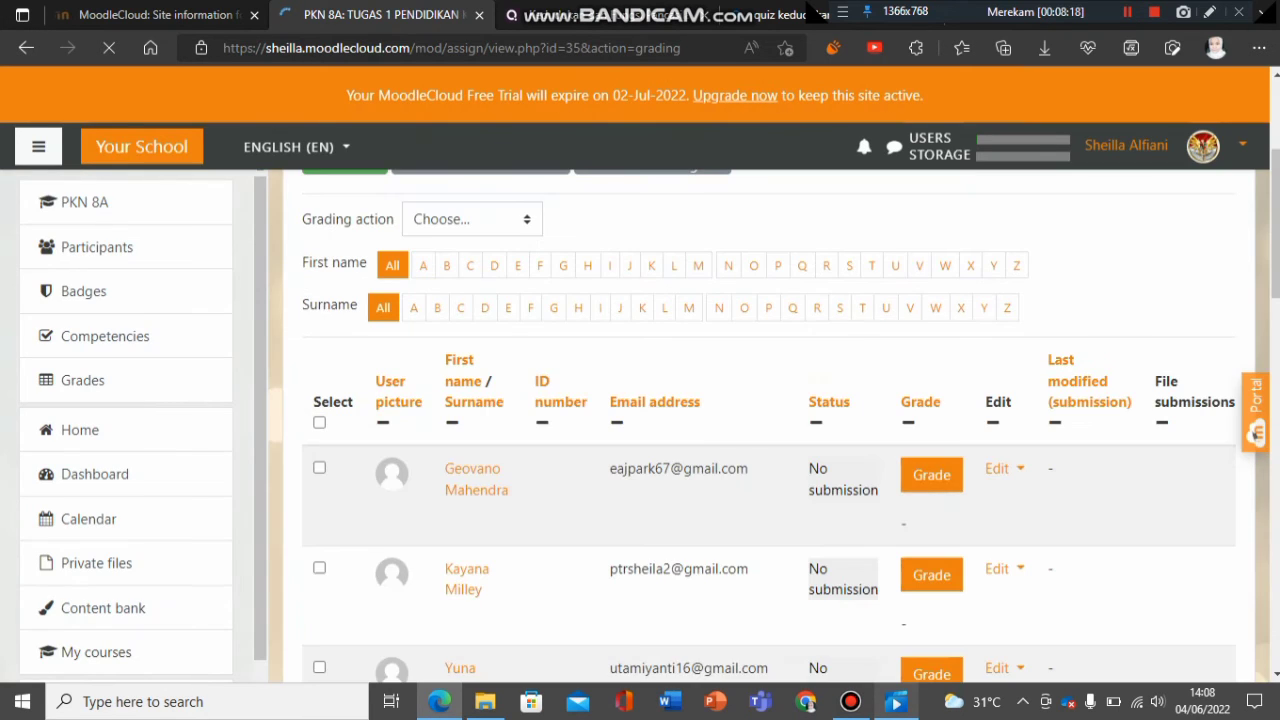
scroll(769, 420, "down", 1)
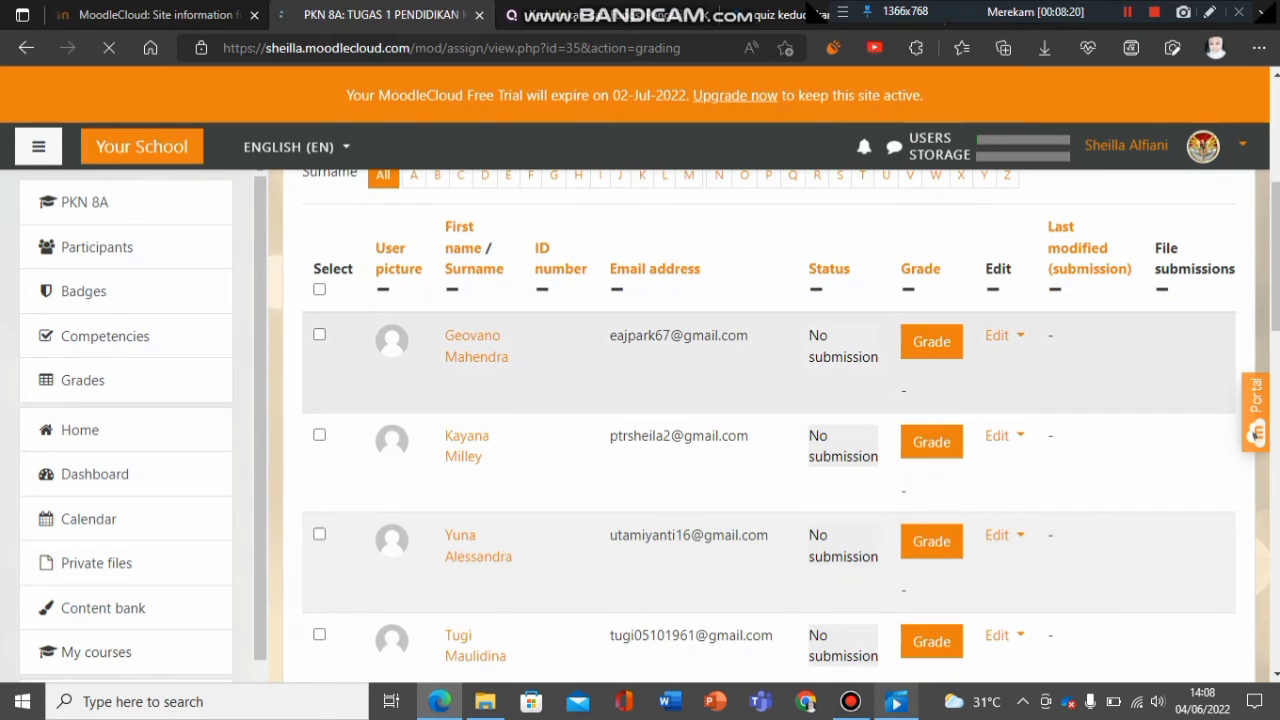
scroll(769, 420, "down", 1)
scroll(769, 420, "up", 4)
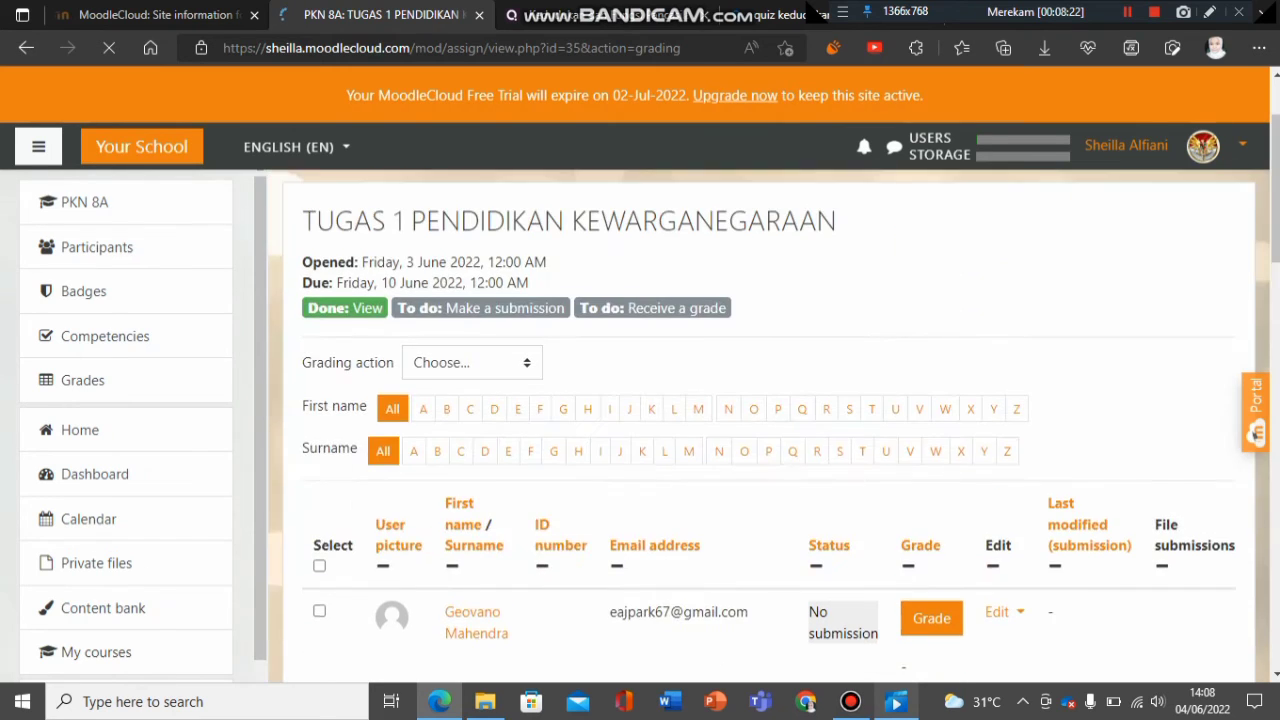
scroll(769, 420, "down", 4)
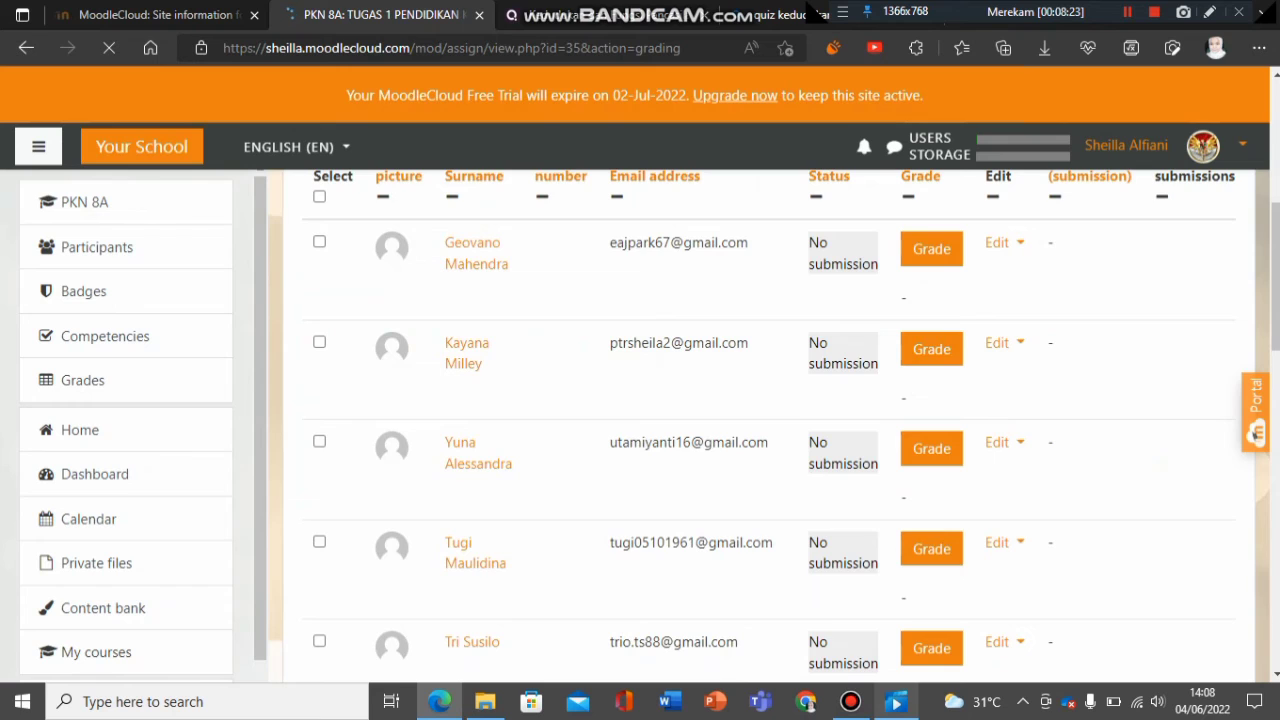
scroll(769, 420, "down", 5)
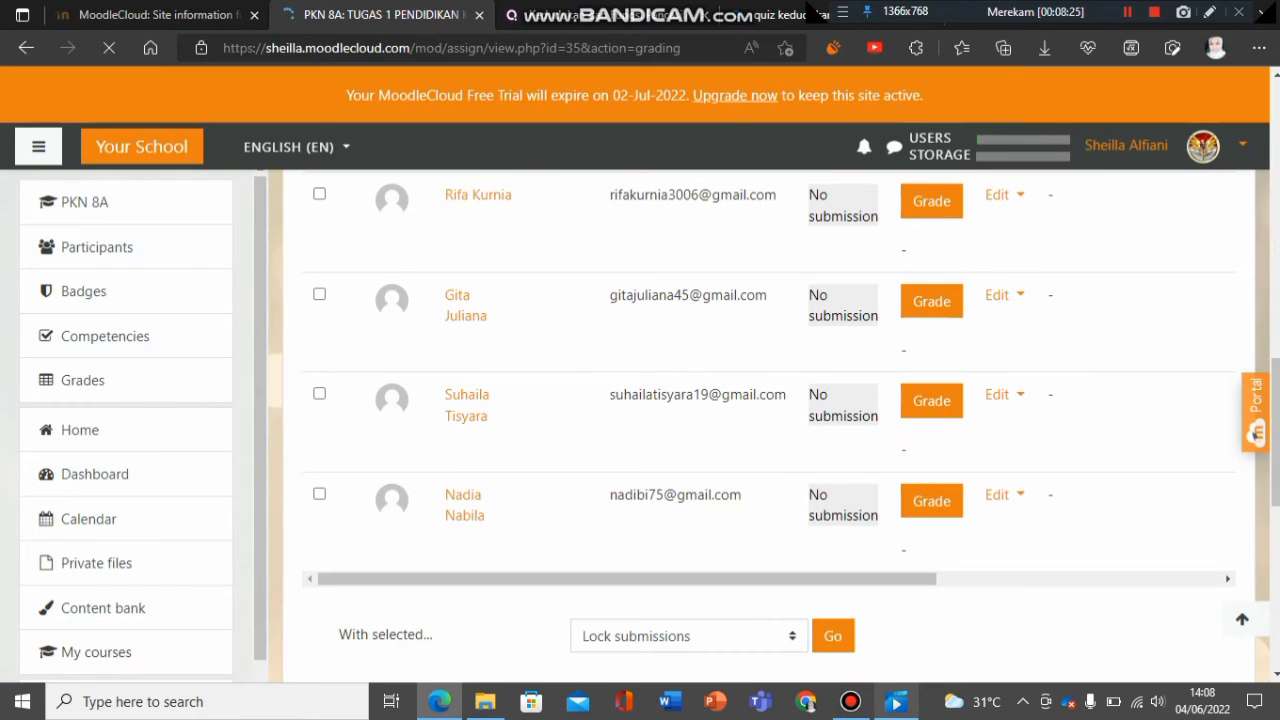
scroll(769, 420, "up", 2)
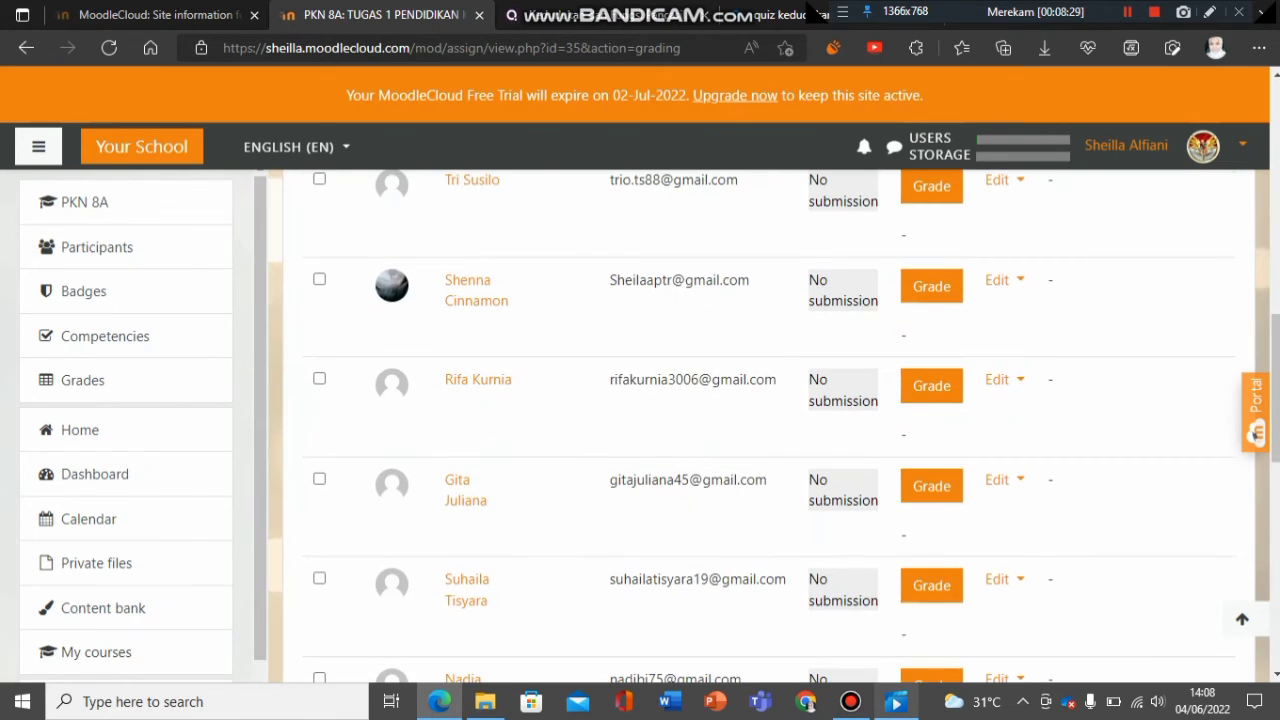
scroll(769, 420, "up", 8)
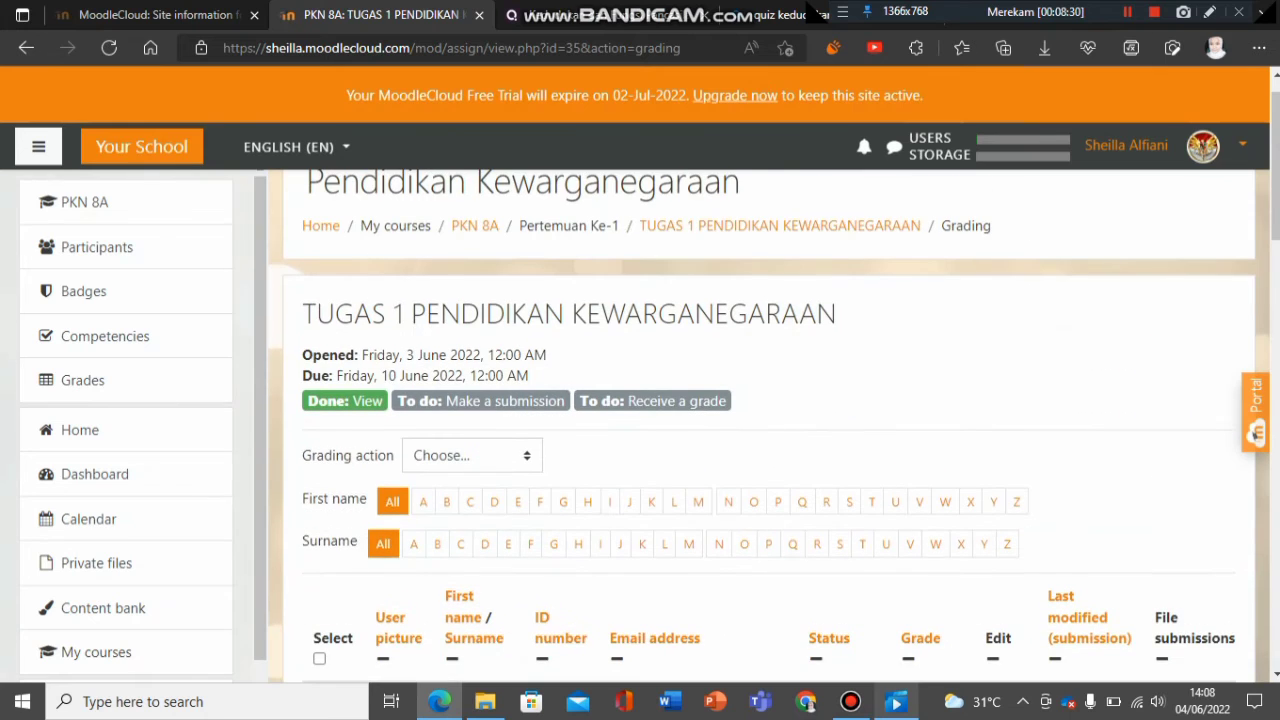
Open the settings of the TUGAS 1 assignment and examine its name, description and additional files.
key("shift+F12")
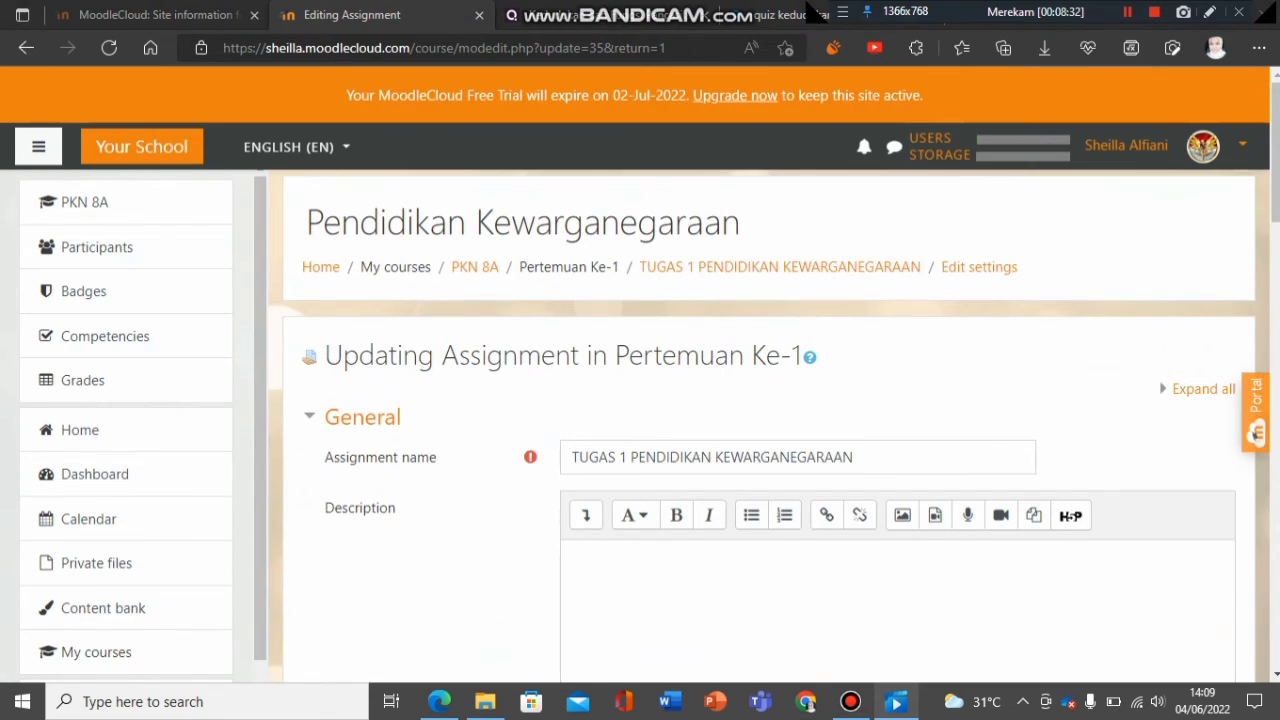
scroll(769, 420, "down", 1)
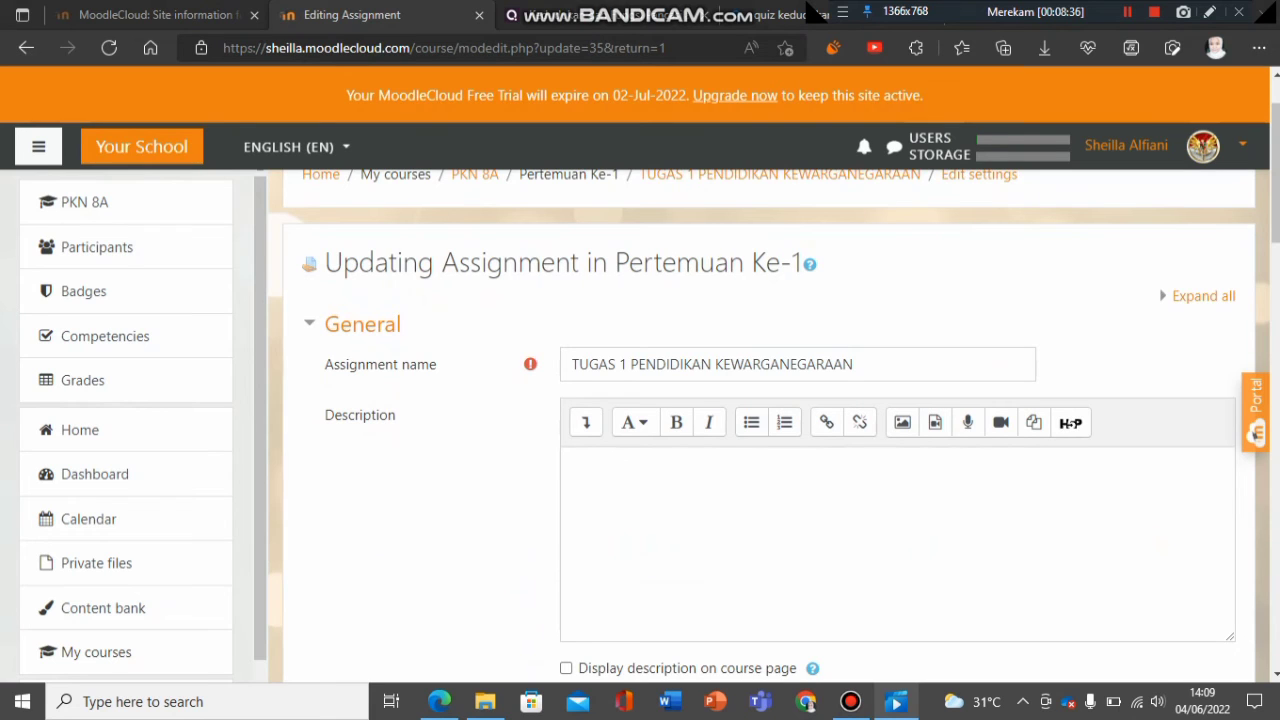
scroll(769, 420, "down", 3)
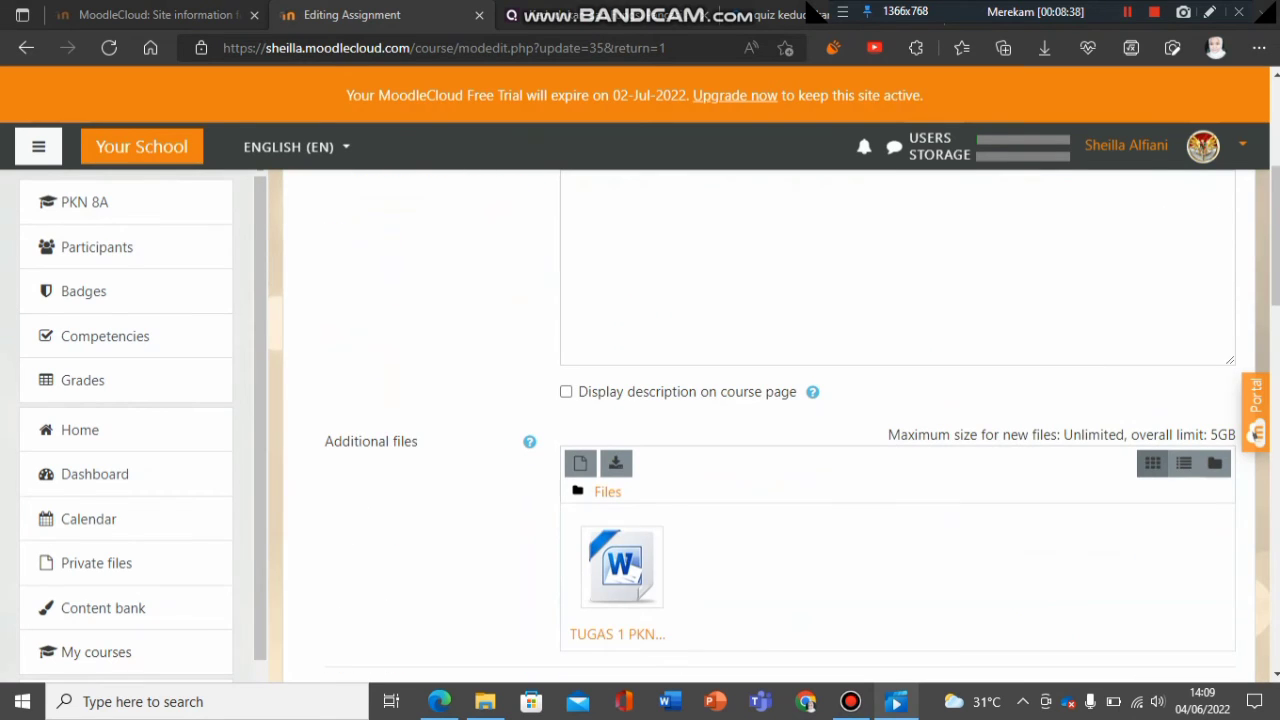
scroll(769, 420, "down", 1)
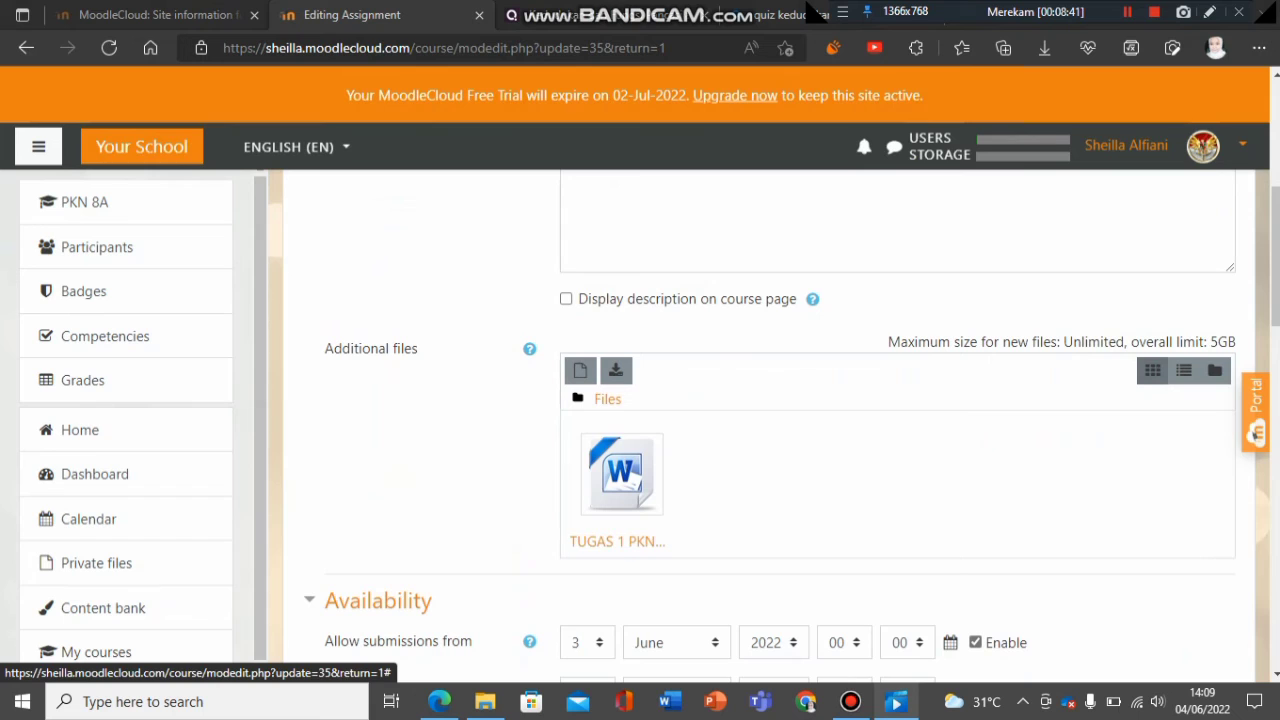
Examine the availability dates, submission types and activity completion conditions of the TUGAS 1 assignment.
scroll(774, 427, "down", 4)
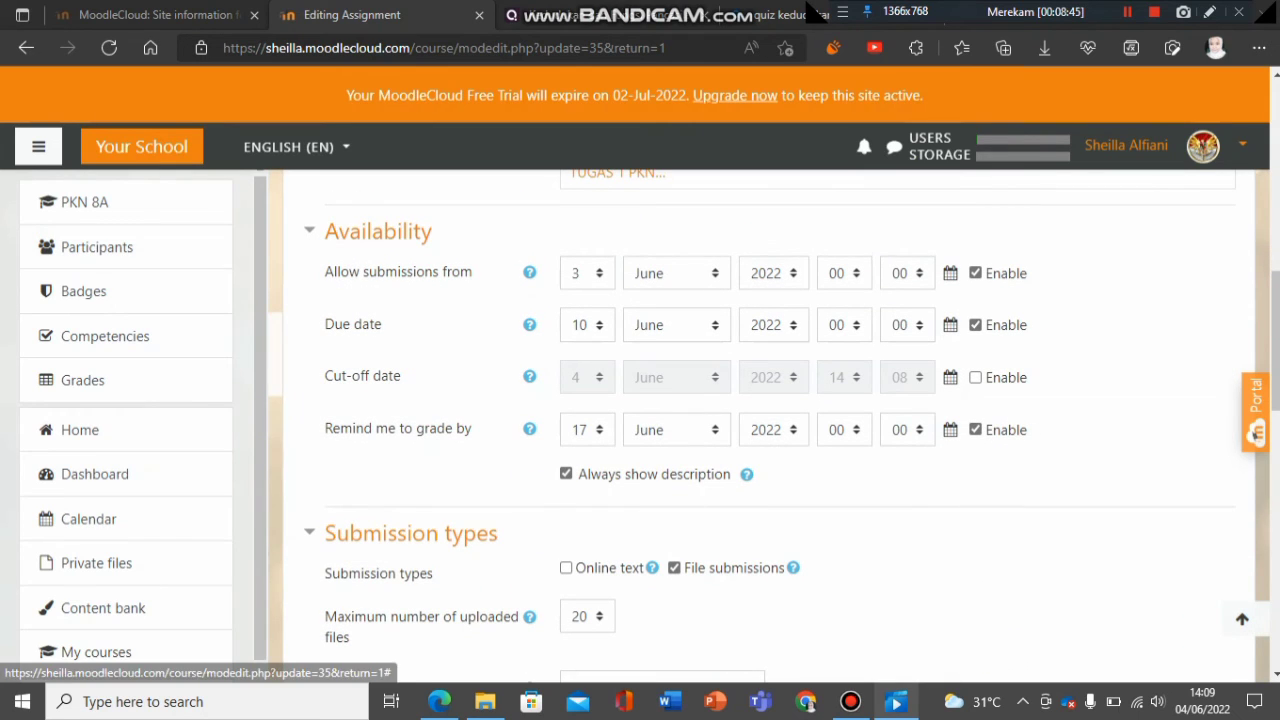
scroll(769, 420, "down", 2)
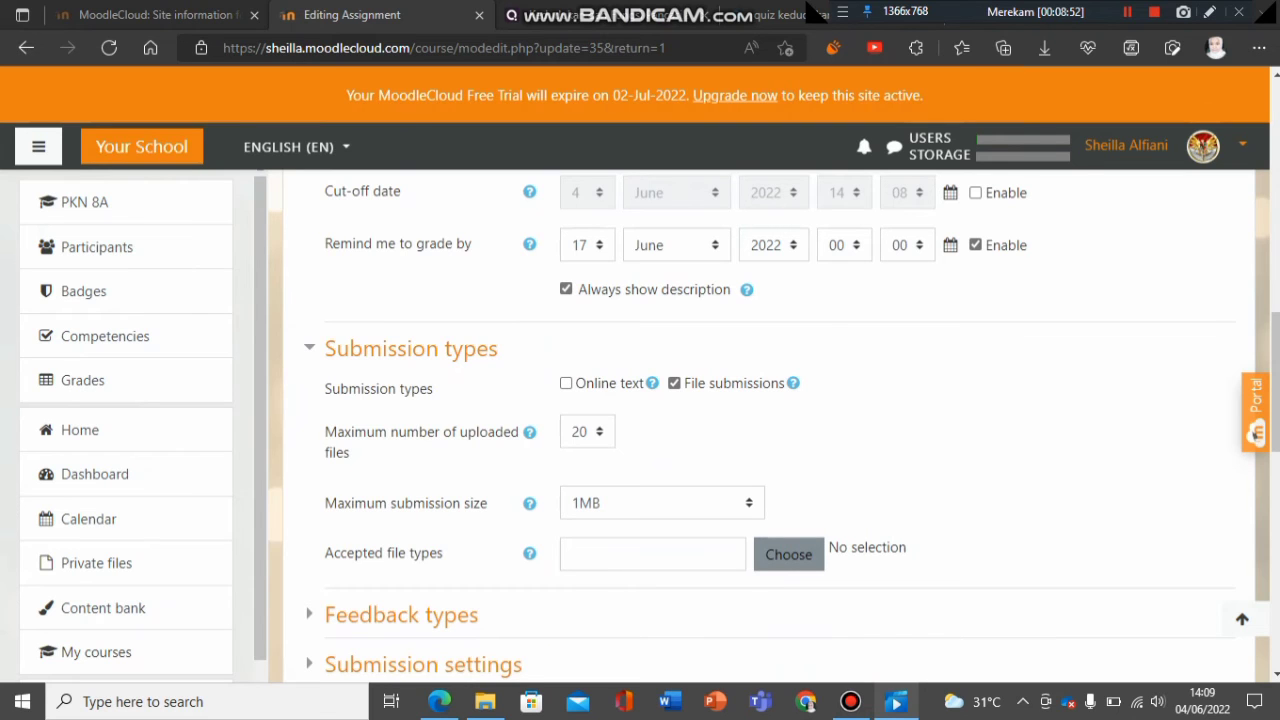
scroll(789, 554, "down", 6)
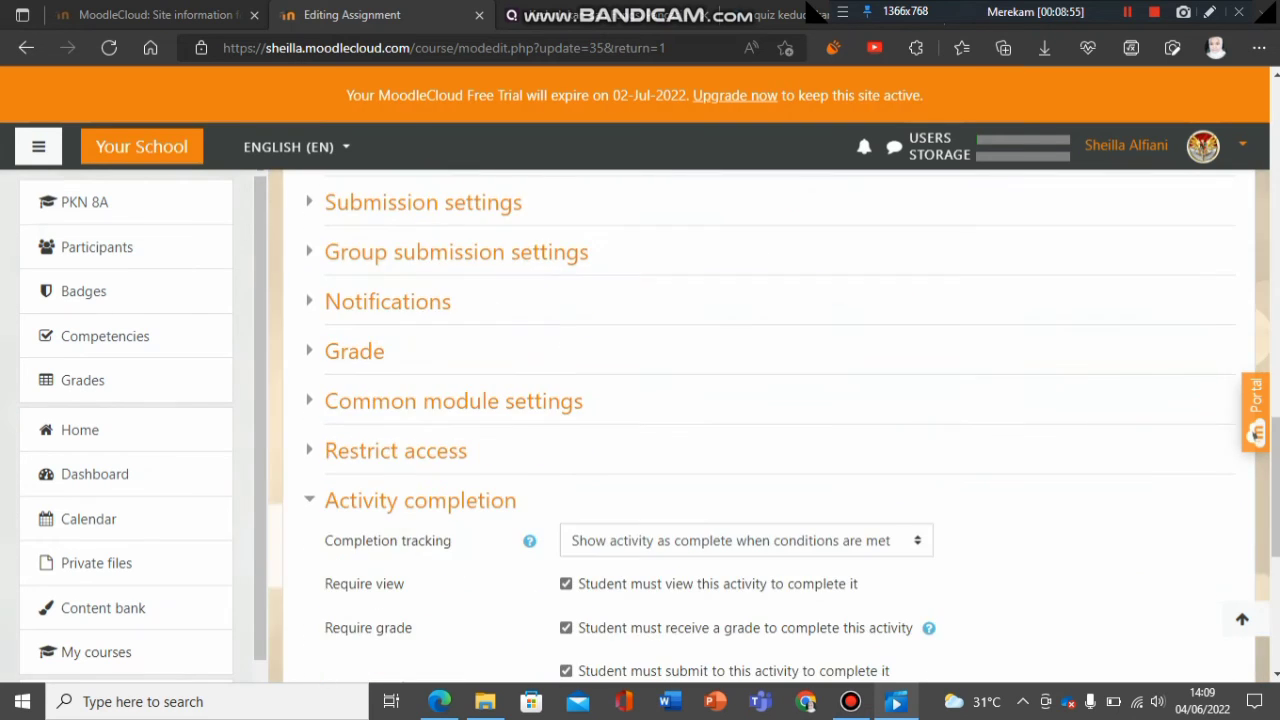
scroll(760, 430, "down", 1)
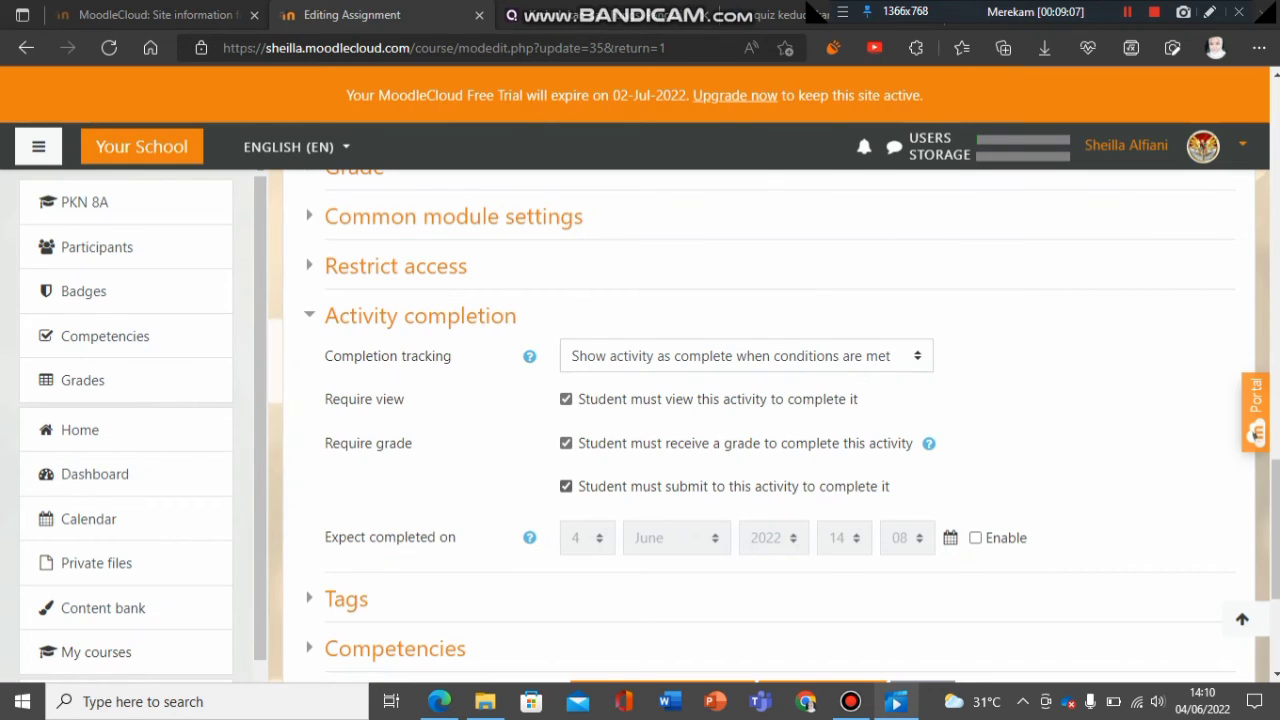
scroll(760, 420, "down", 3)
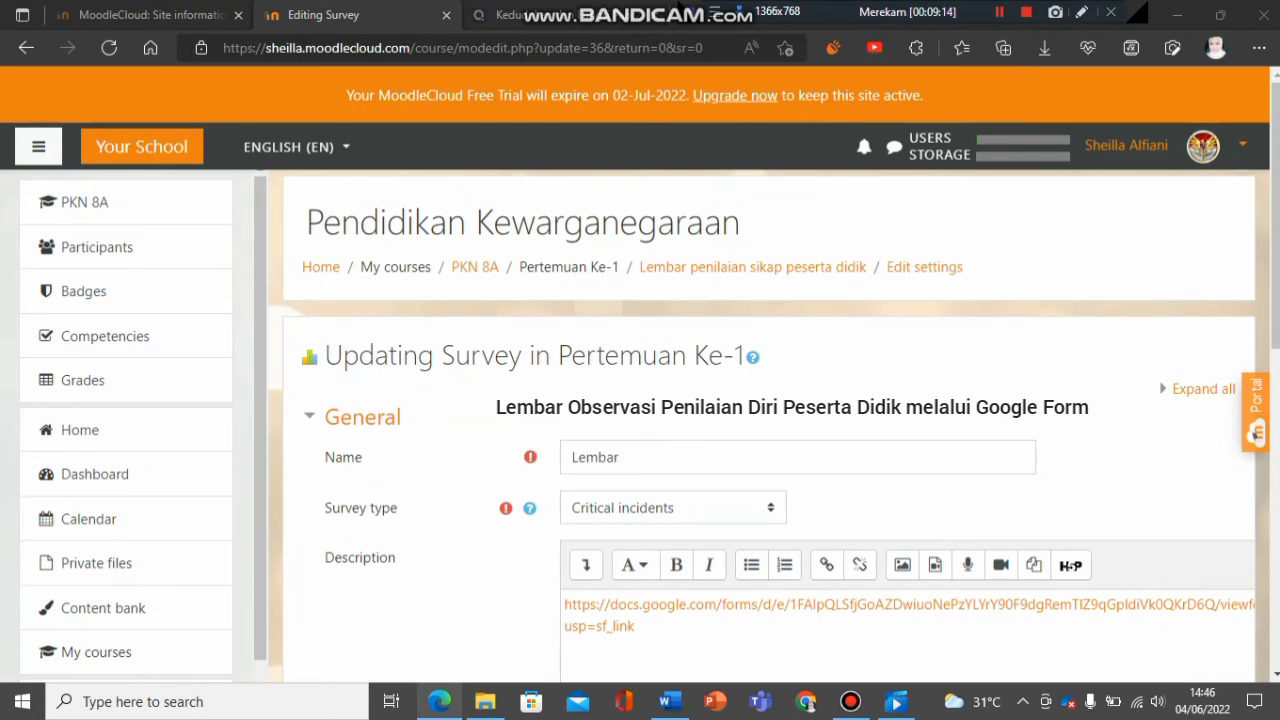
Complete the survey's name in its settings as "Lembar Observasi Penilaian Diri Peserta Didik".
left_click(622, 457)
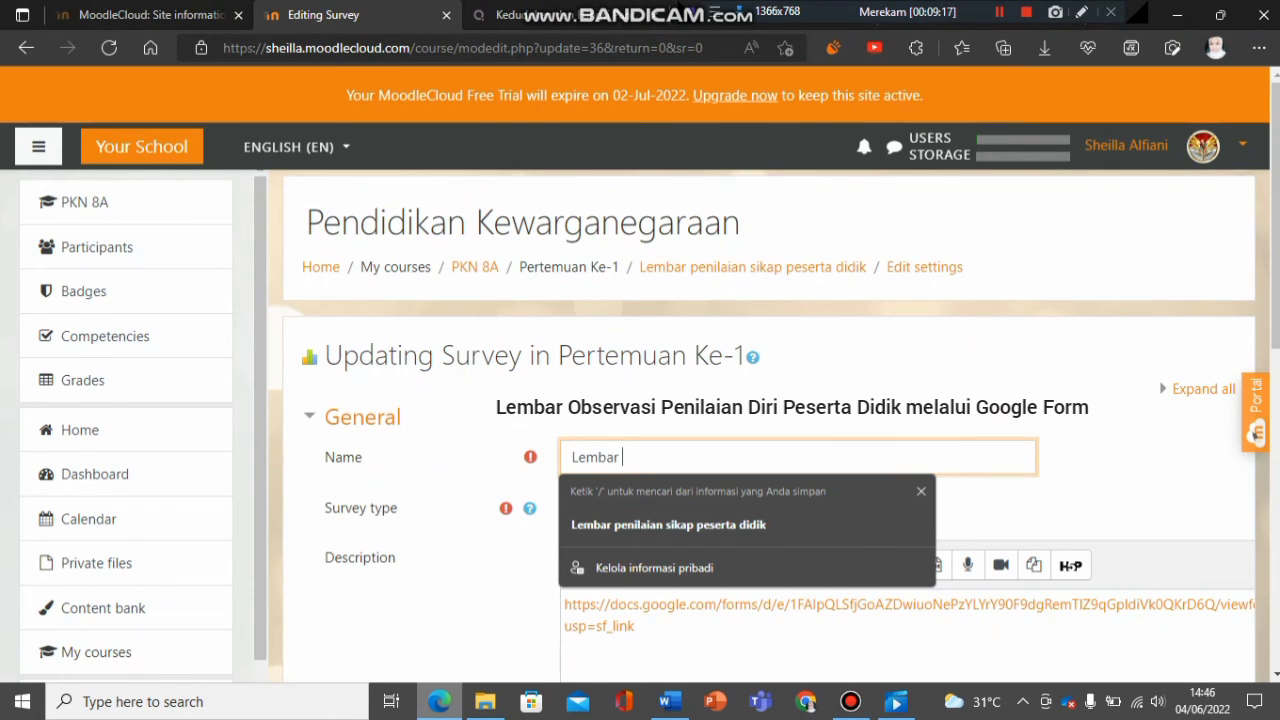
type("P")
key("BackSpace")
type("O")
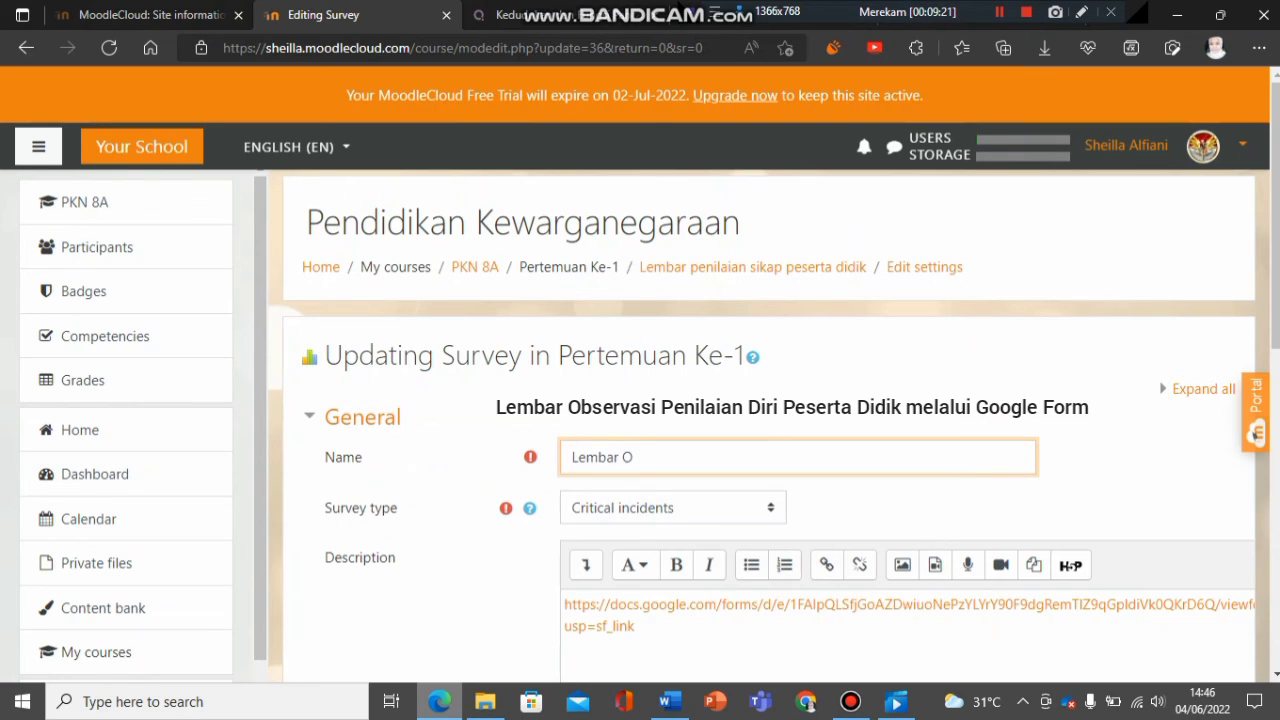
type("bservasi Penilaia")
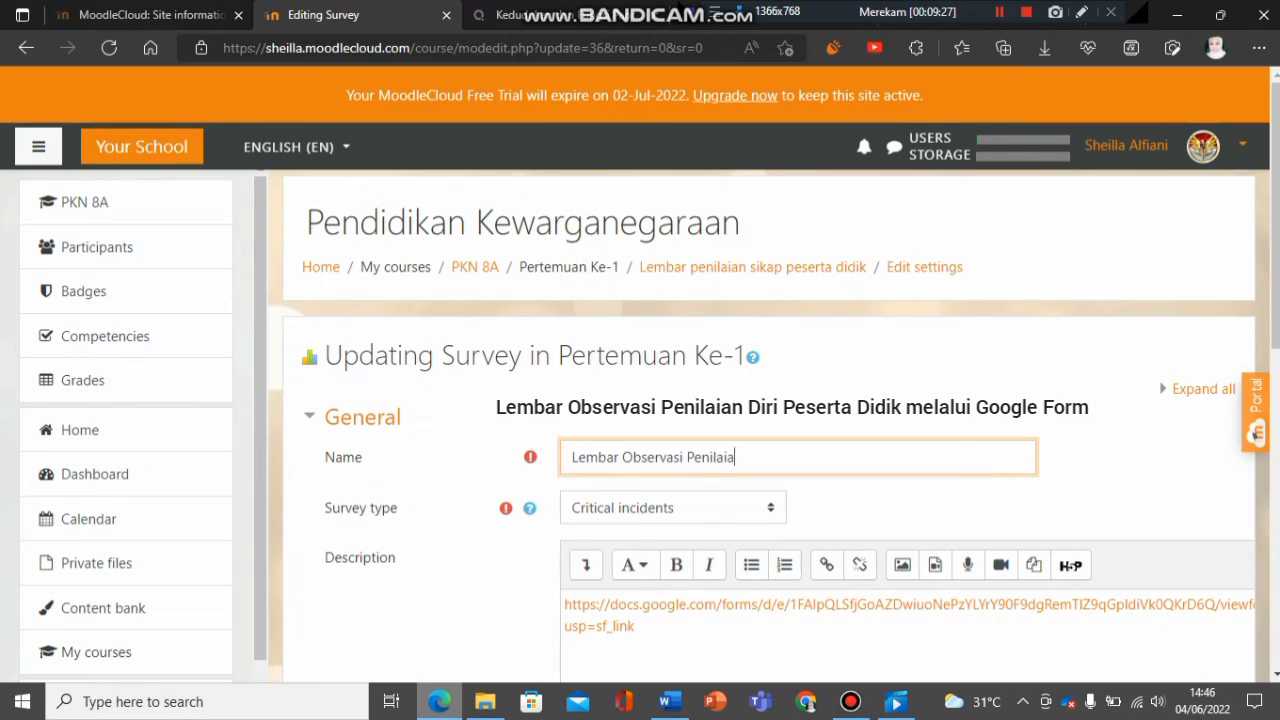
type("n Diri Peserta Didik")
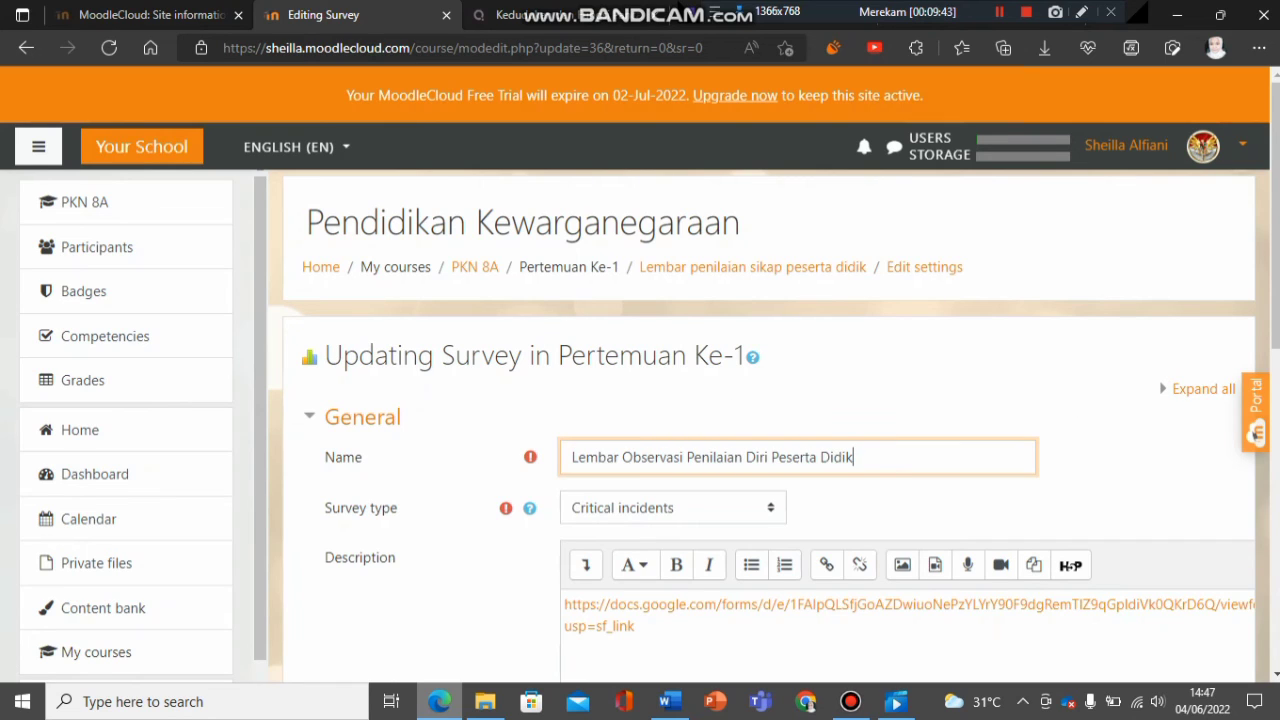
scroll(774, 426, "down", 2)
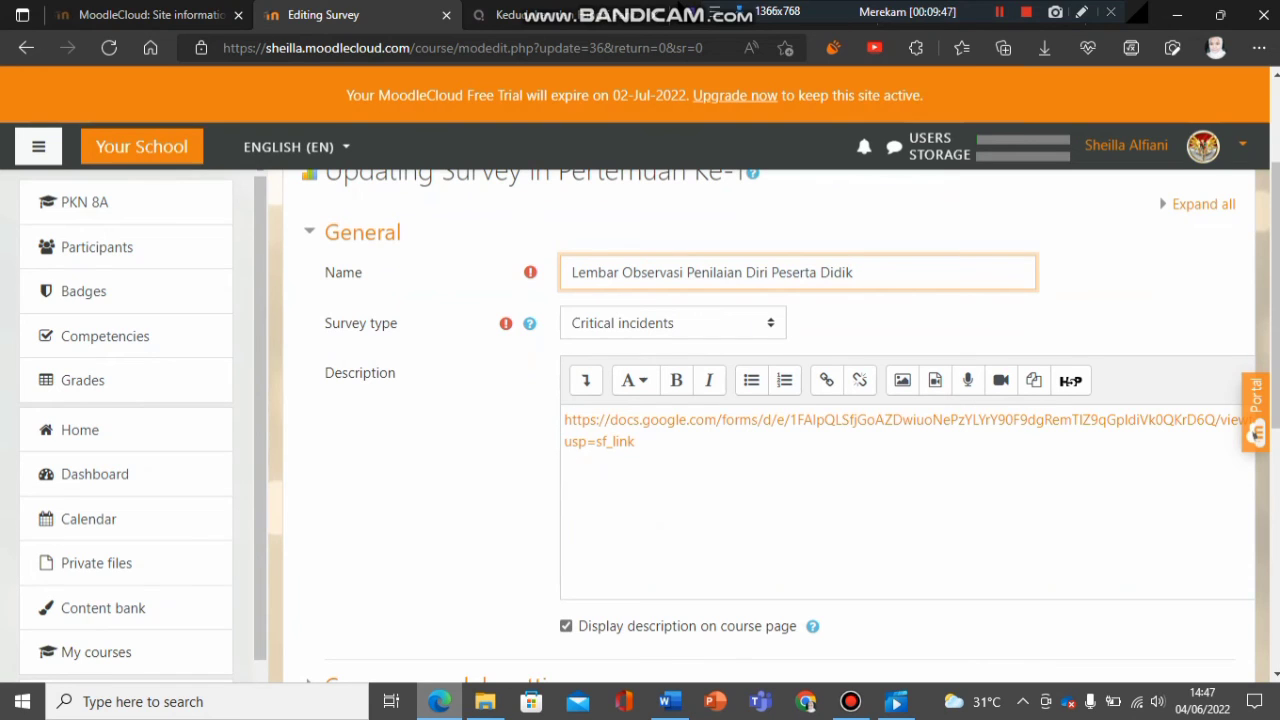
Save the renamed self-assessment survey and display it.
scroll(774, 426, "down", 3)
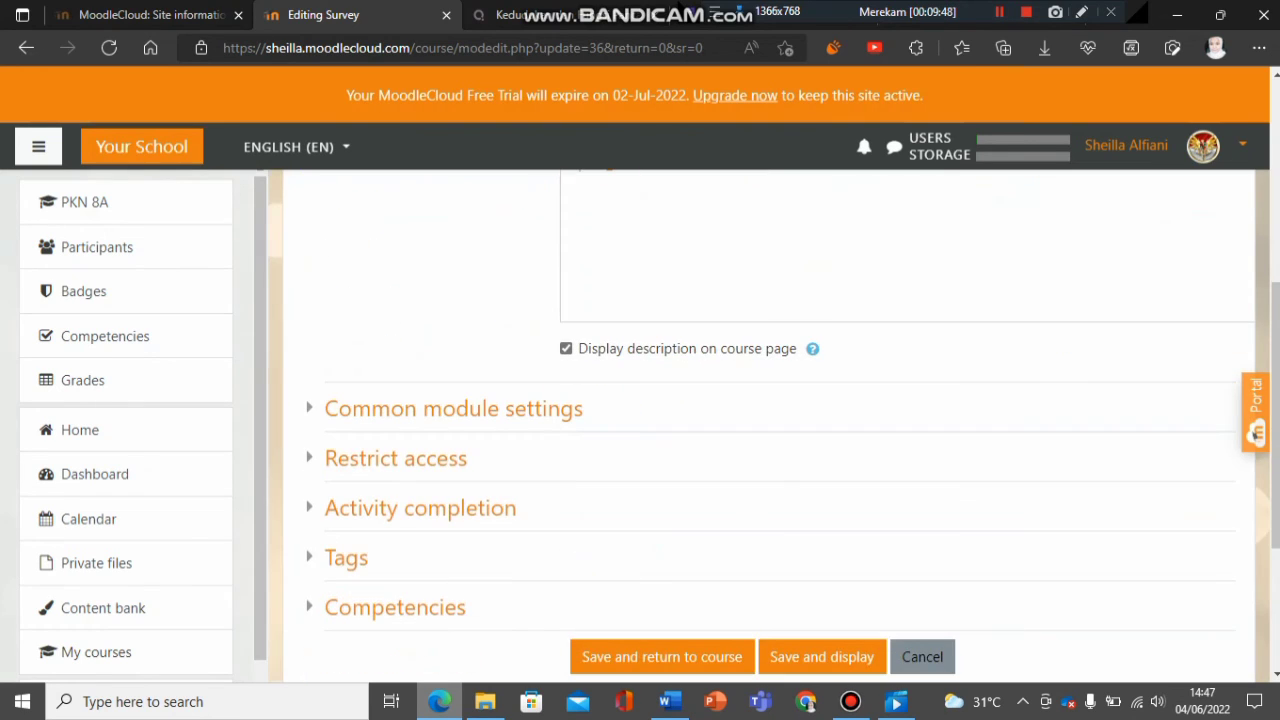
scroll(700, 565, "down", 1)
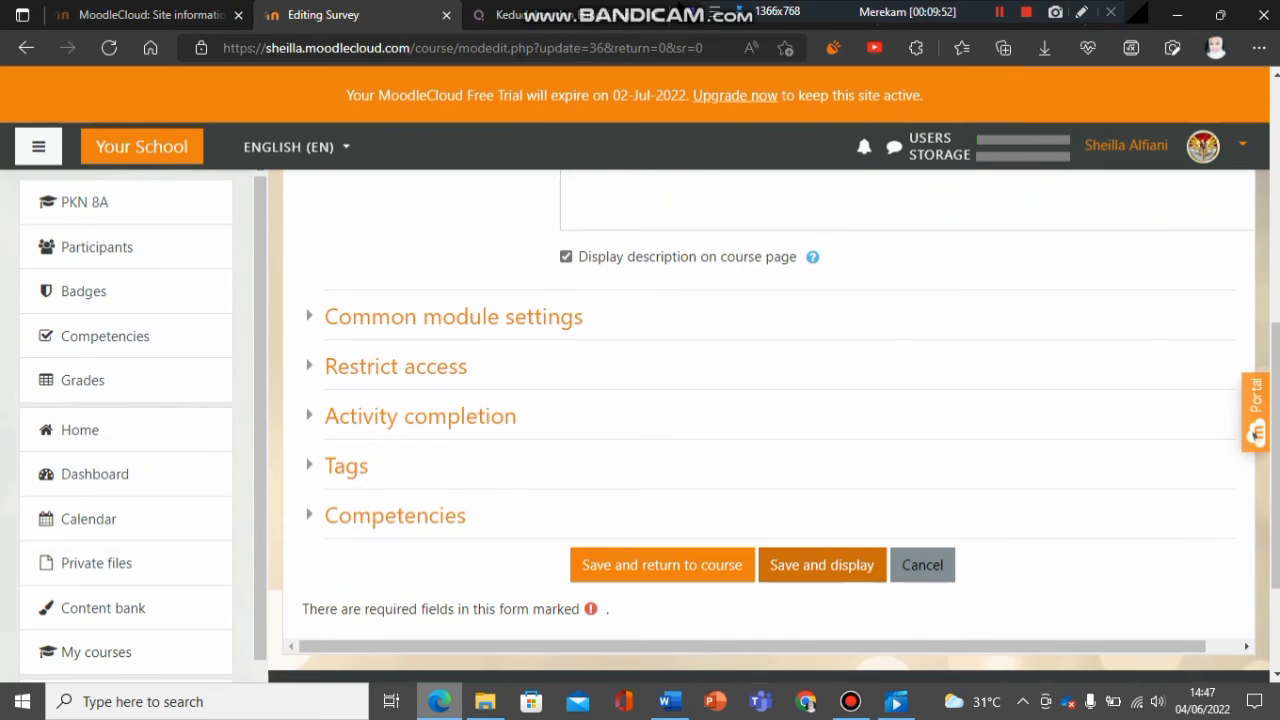
left_click(821, 565)
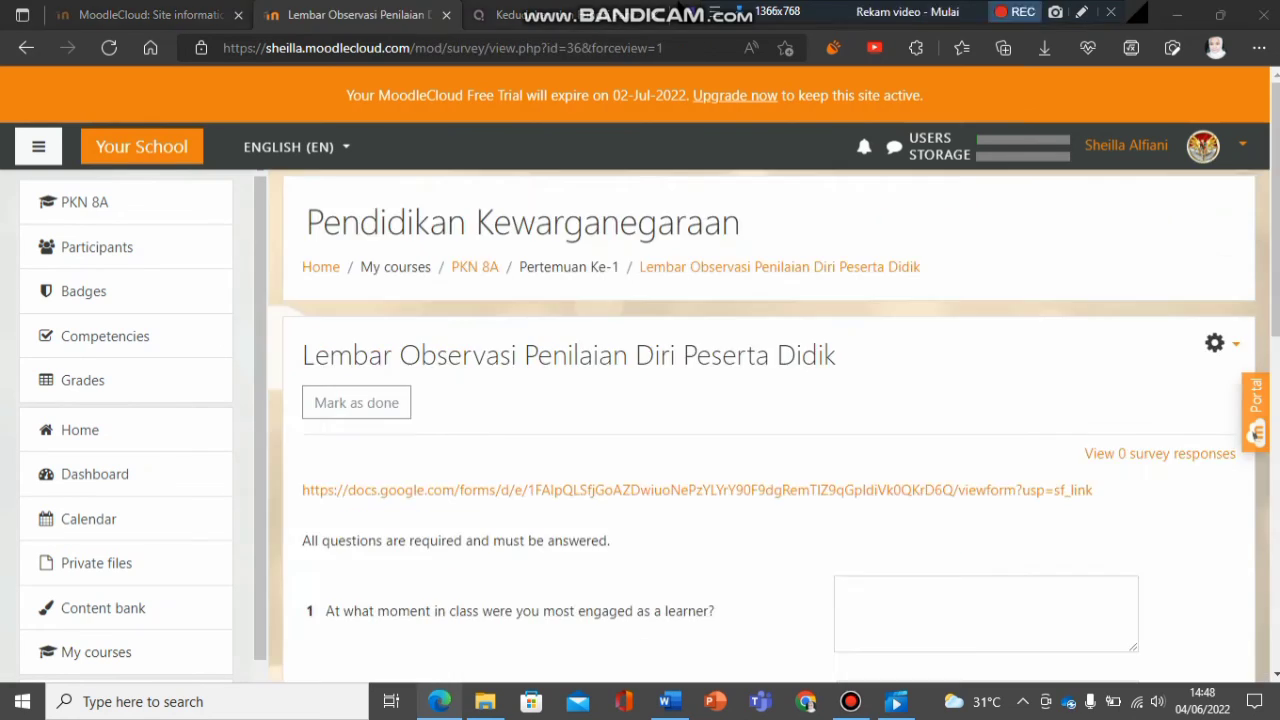
Look through the survey's form link and questions, and continue past the last question.
scroll(770, 426, "down", 3)
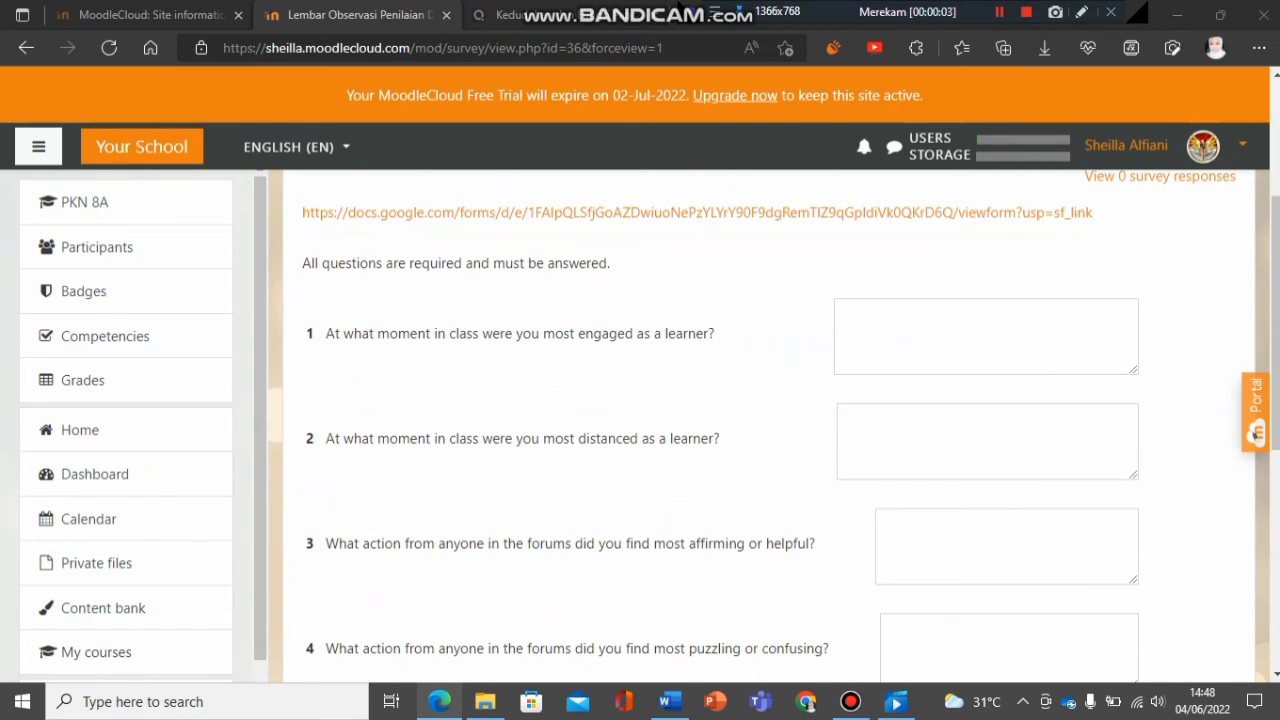
scroll(770, 426, "up", 2)
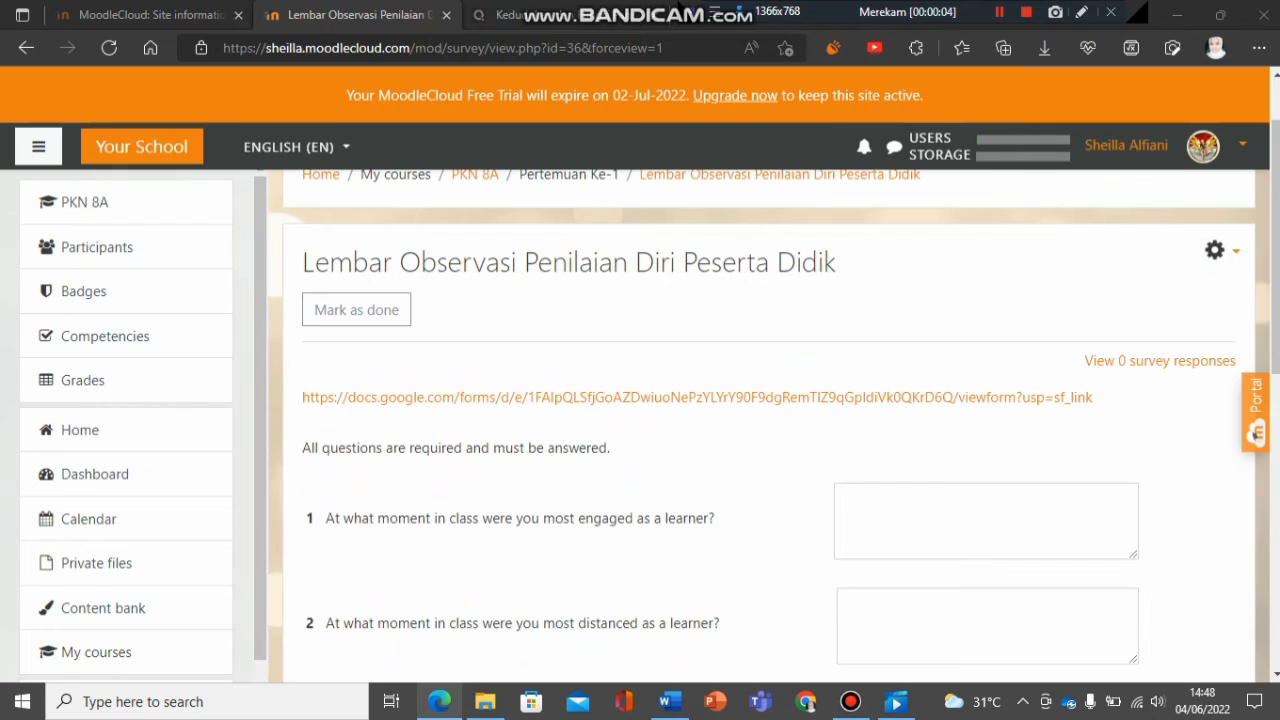
scroll(770, 426, "down", 3)
scroll(770, 426, "down", 2)
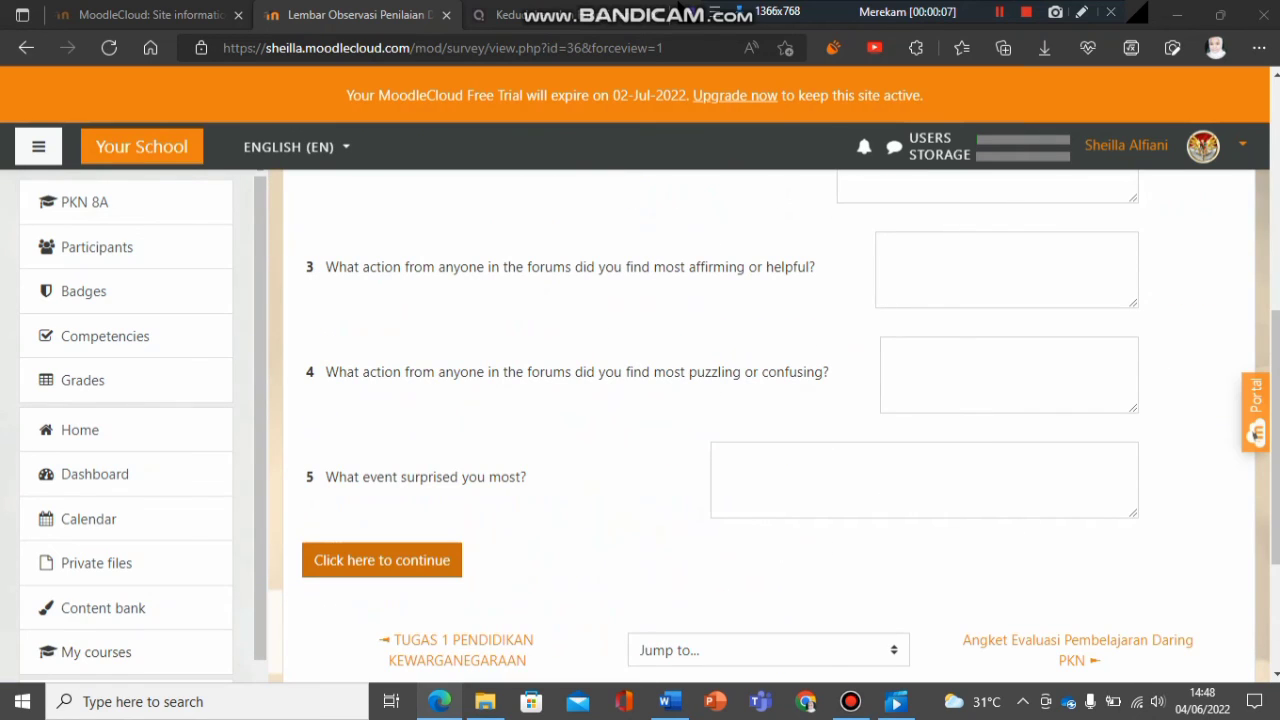
left_click(382, 560)
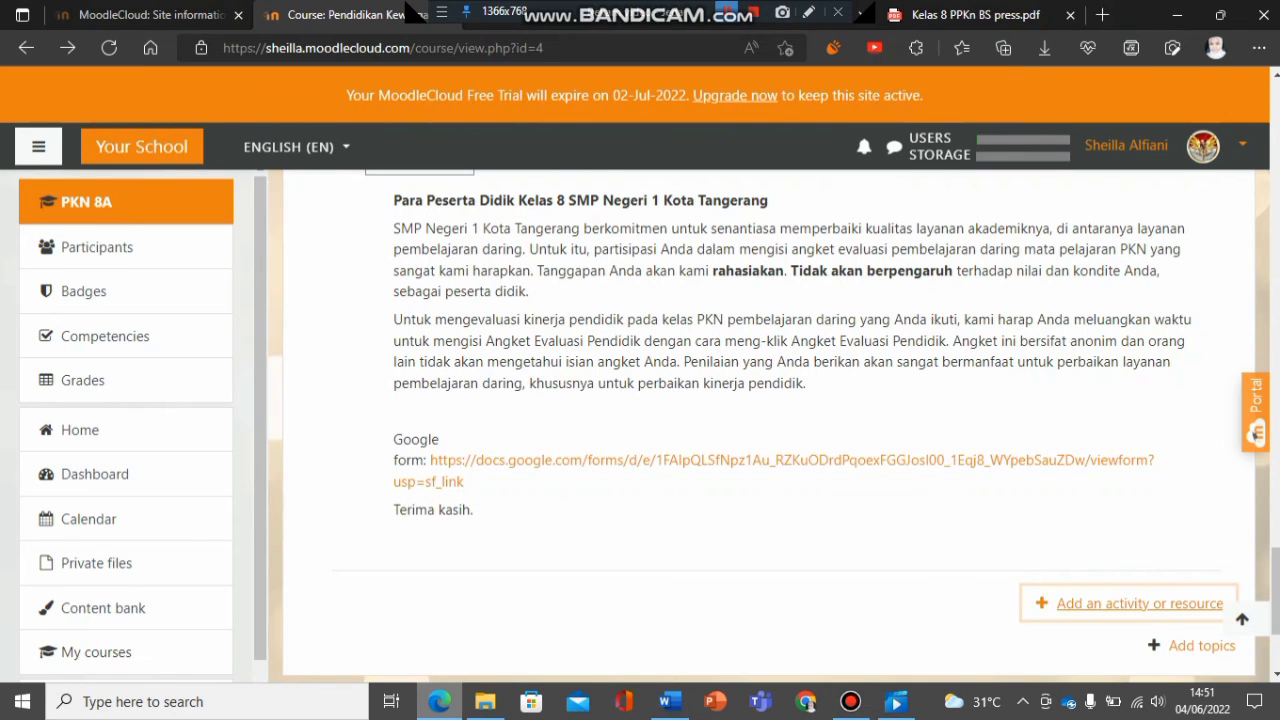
Add a Workshop activity to Pertemuan Ke-1 and have its description displayed on the course page.
left_click(1139, 603)
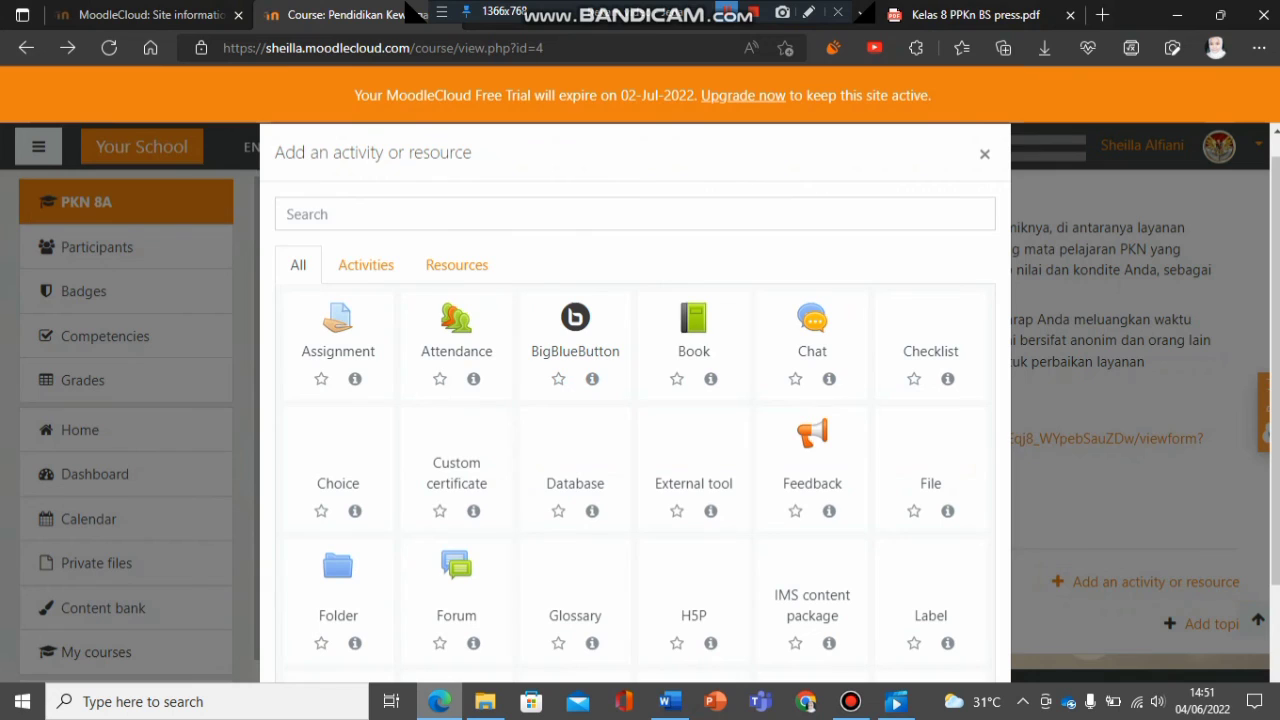
scroll(456, 620, "down", 2)
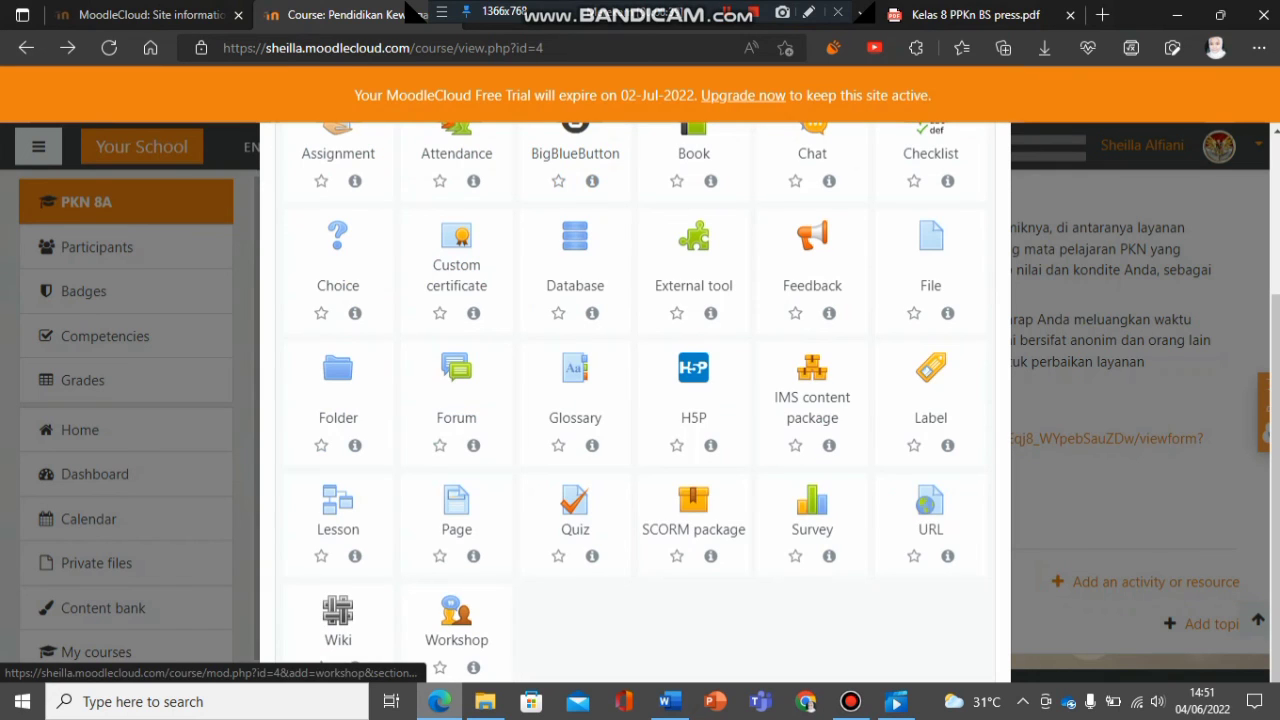
left_click(456, 620)
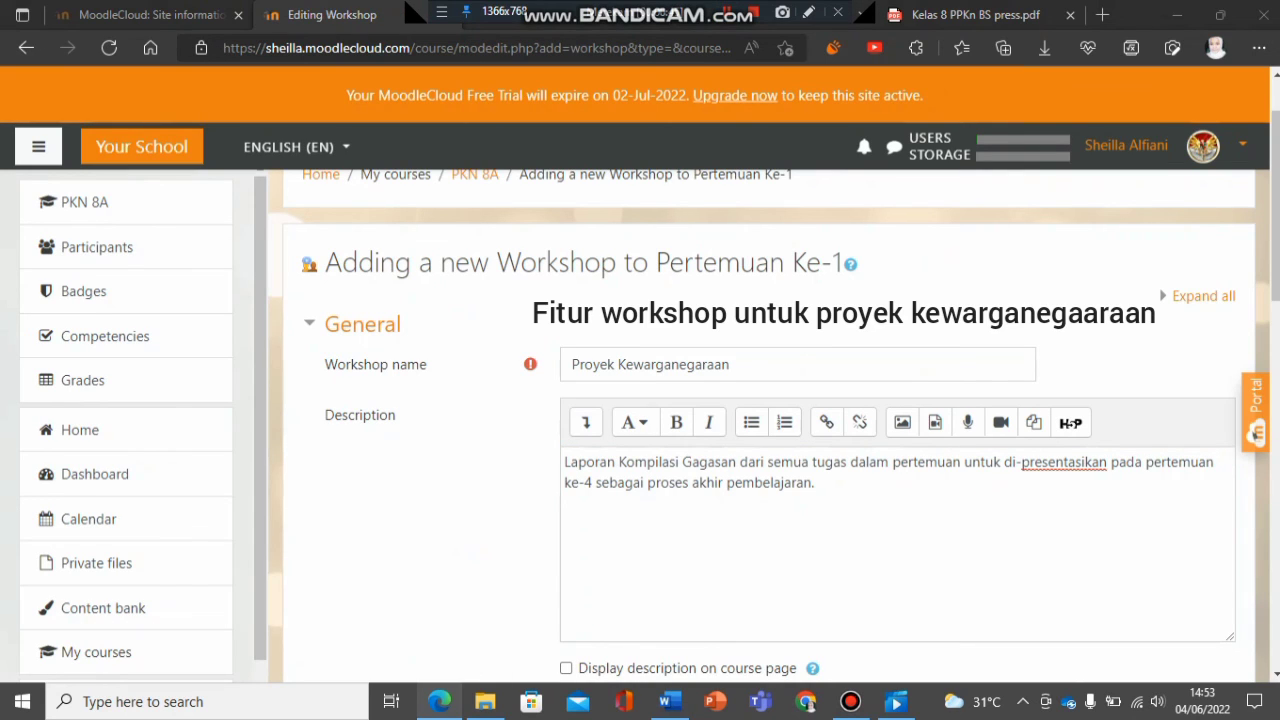
scroll(760, 420, "down", 1)
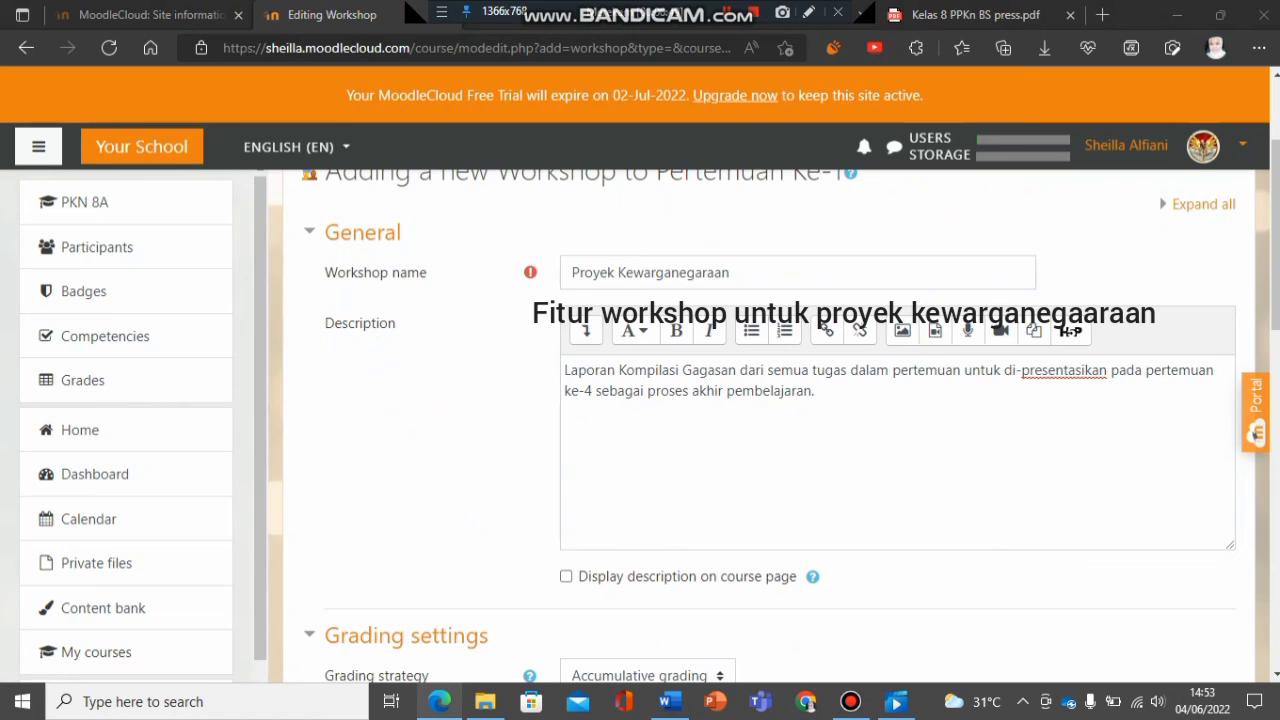
left_click(566, 576)
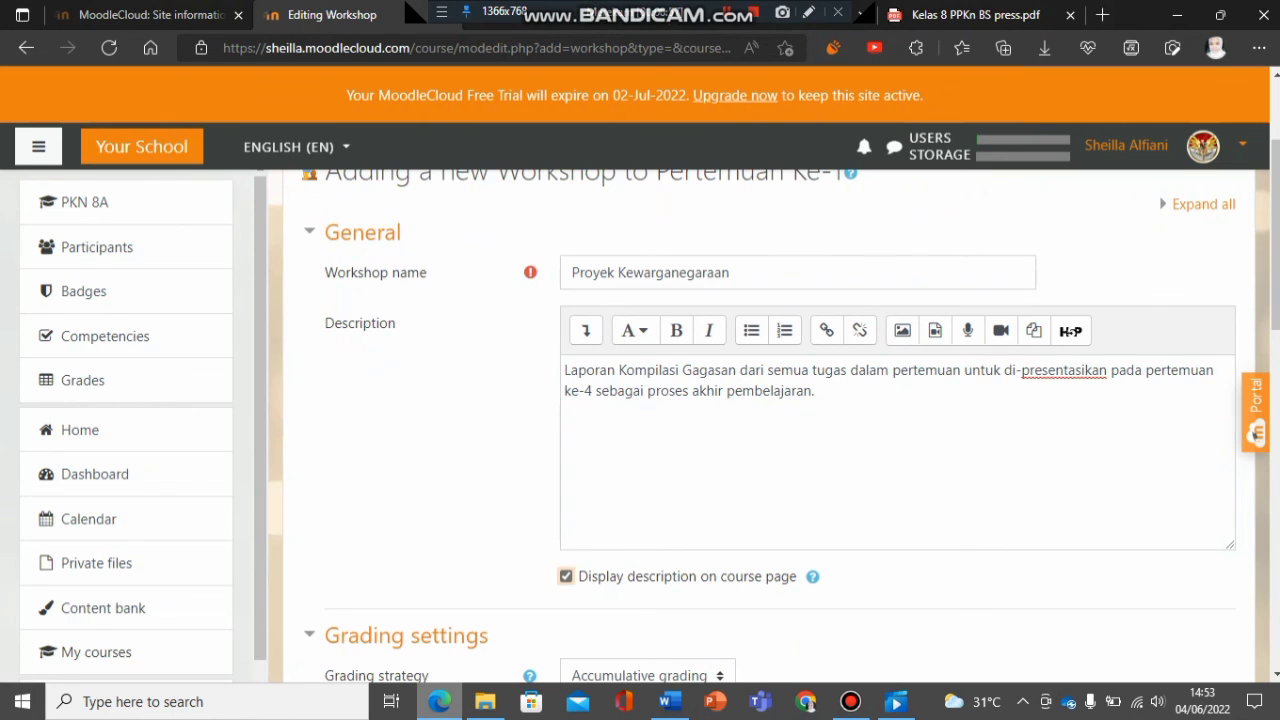
Set the workshop's completion tracking to "Show activity as complete when conditions are met".
scroll(760, 420, "down", 4)
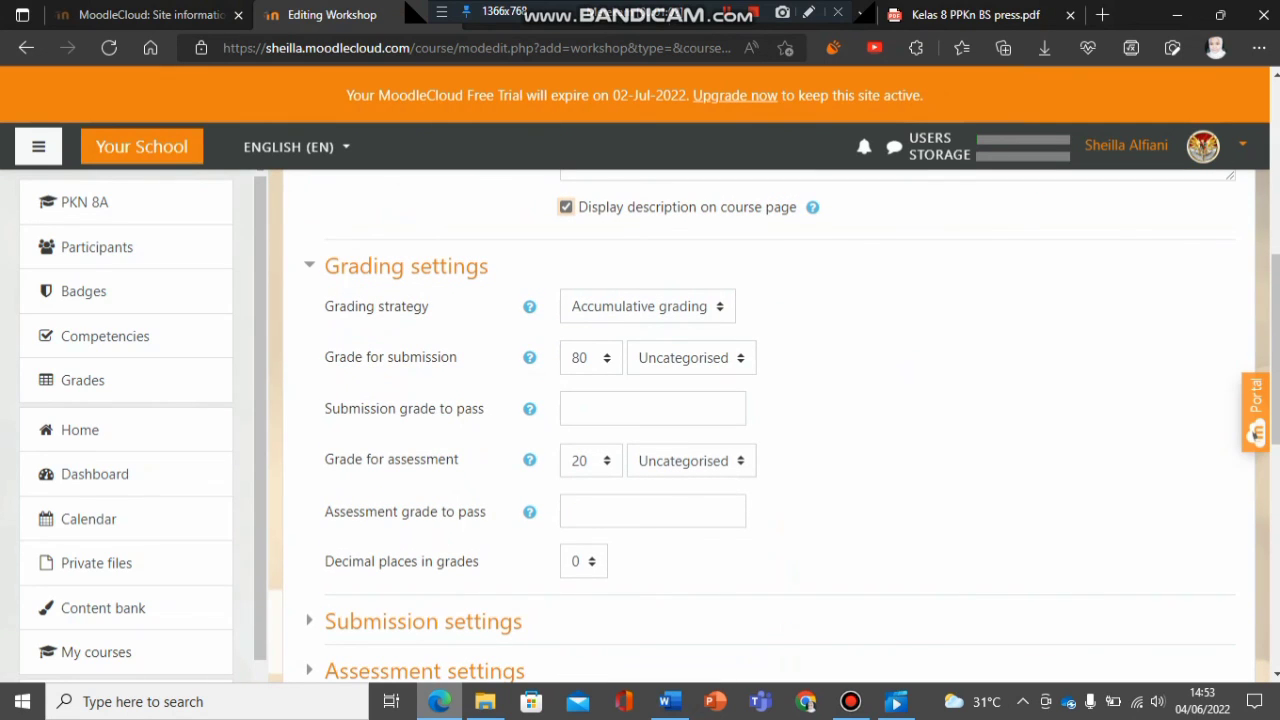
scroll(760, 420, "down", 2)
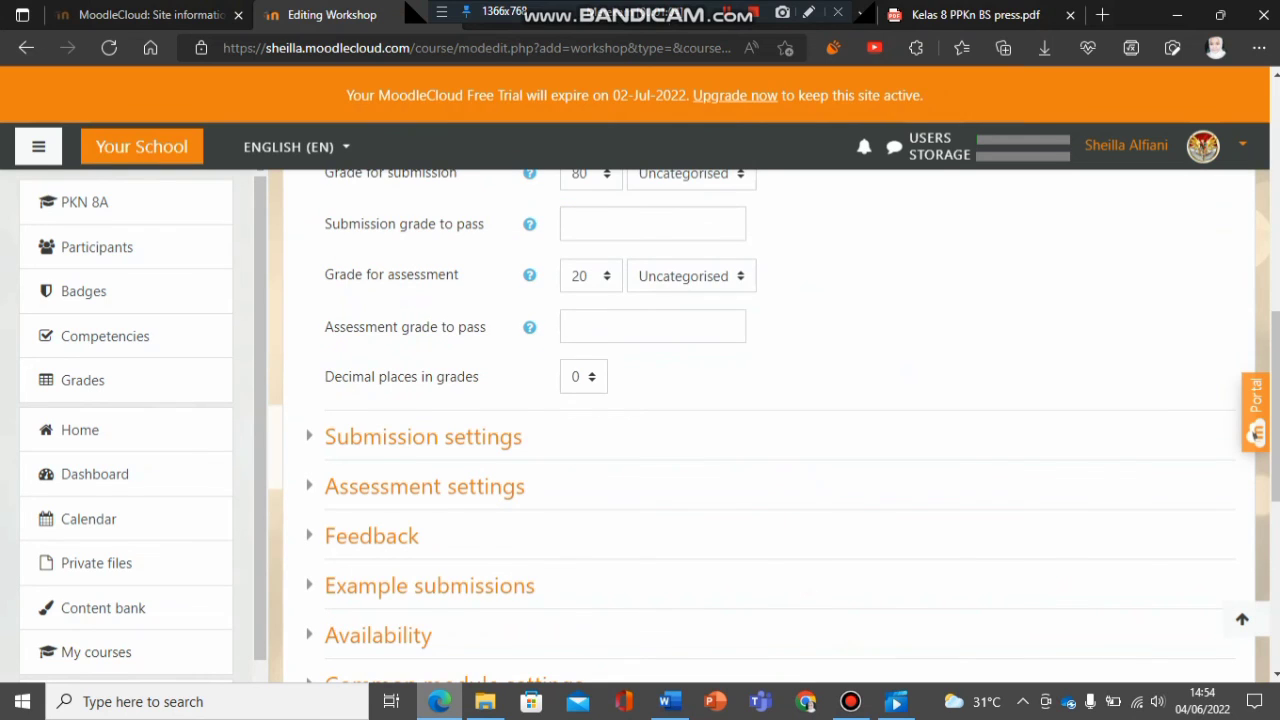
scroll(760, 420, "down", 2)
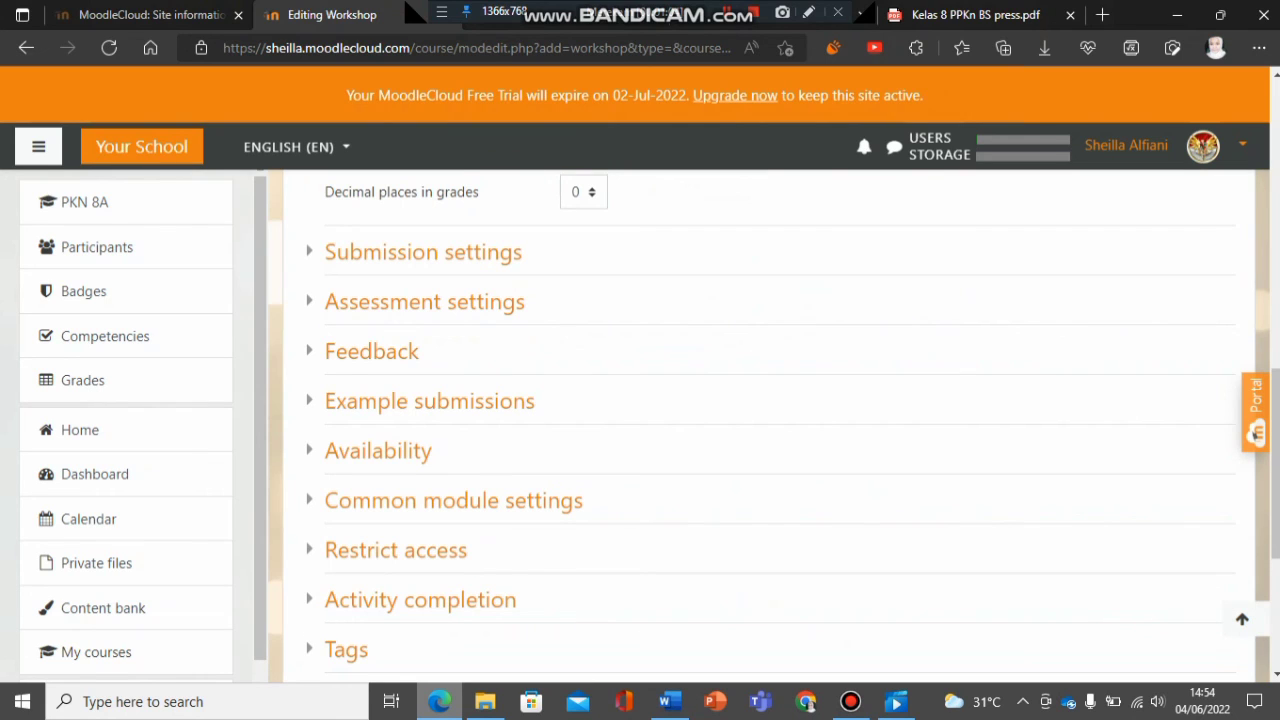
scroll(420, 414, "down", 2)
left_click(420, 414)
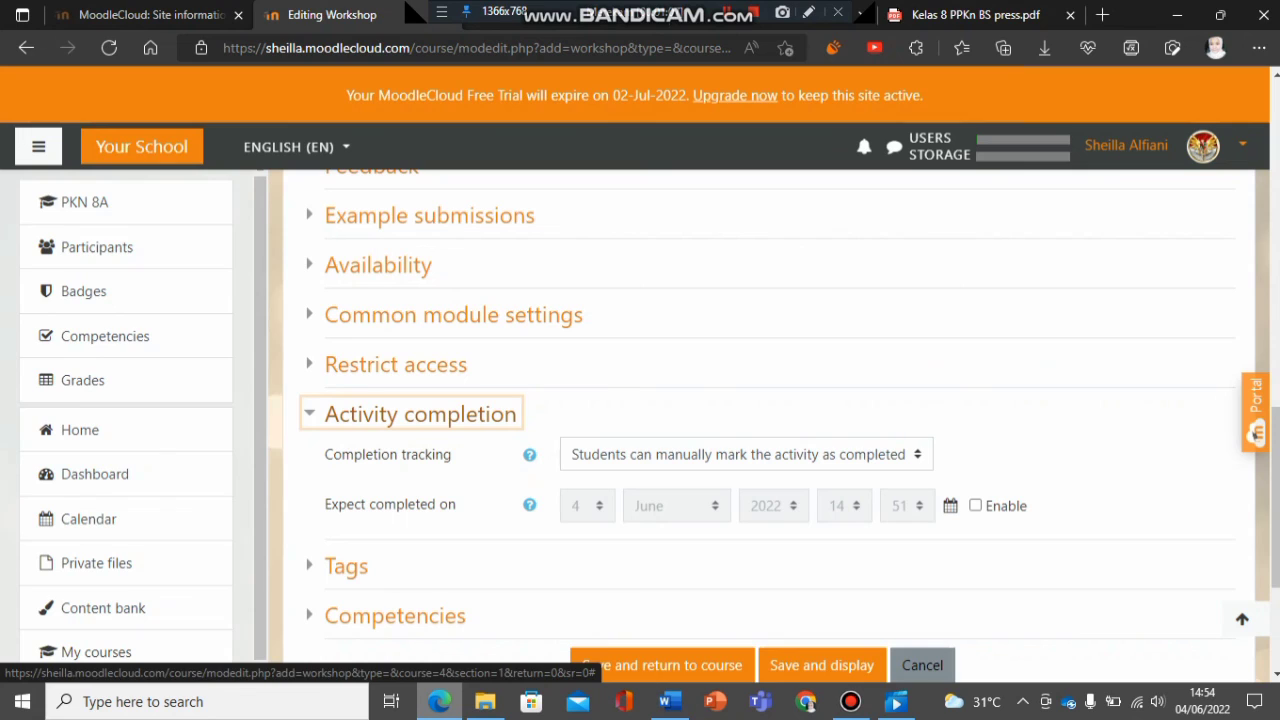
left_click(745, 454)
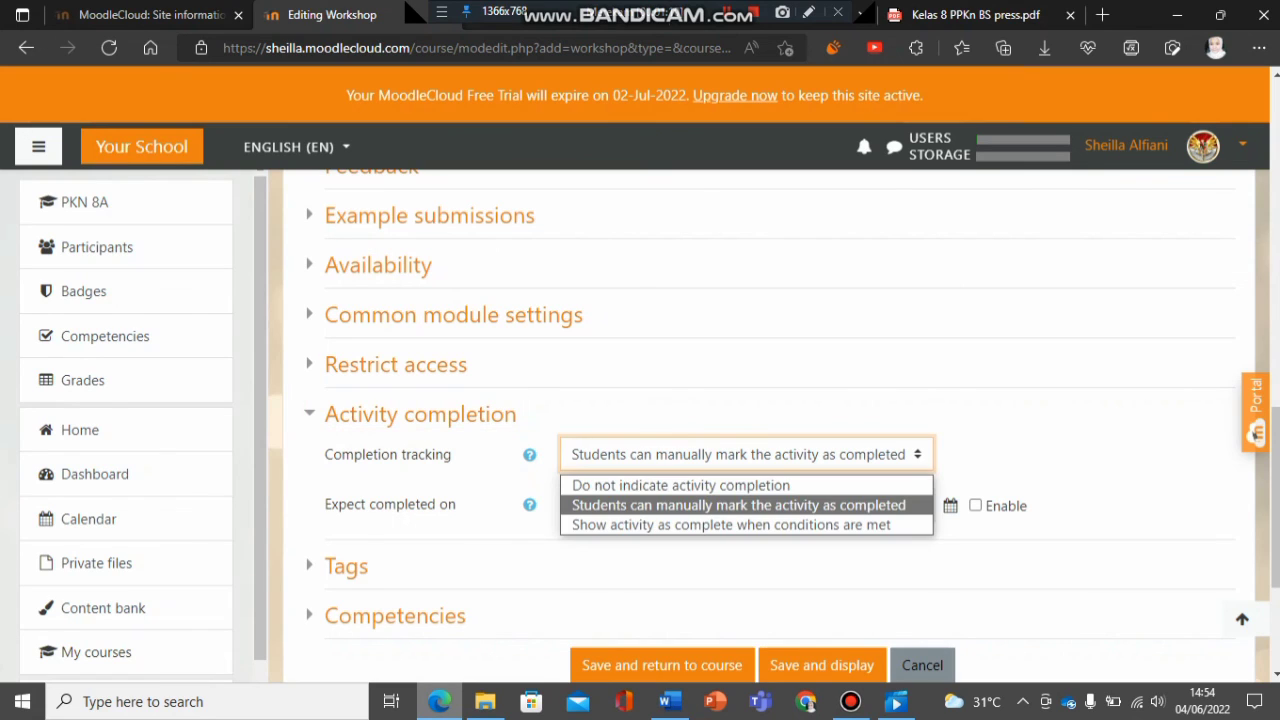
left_click(731, 525)
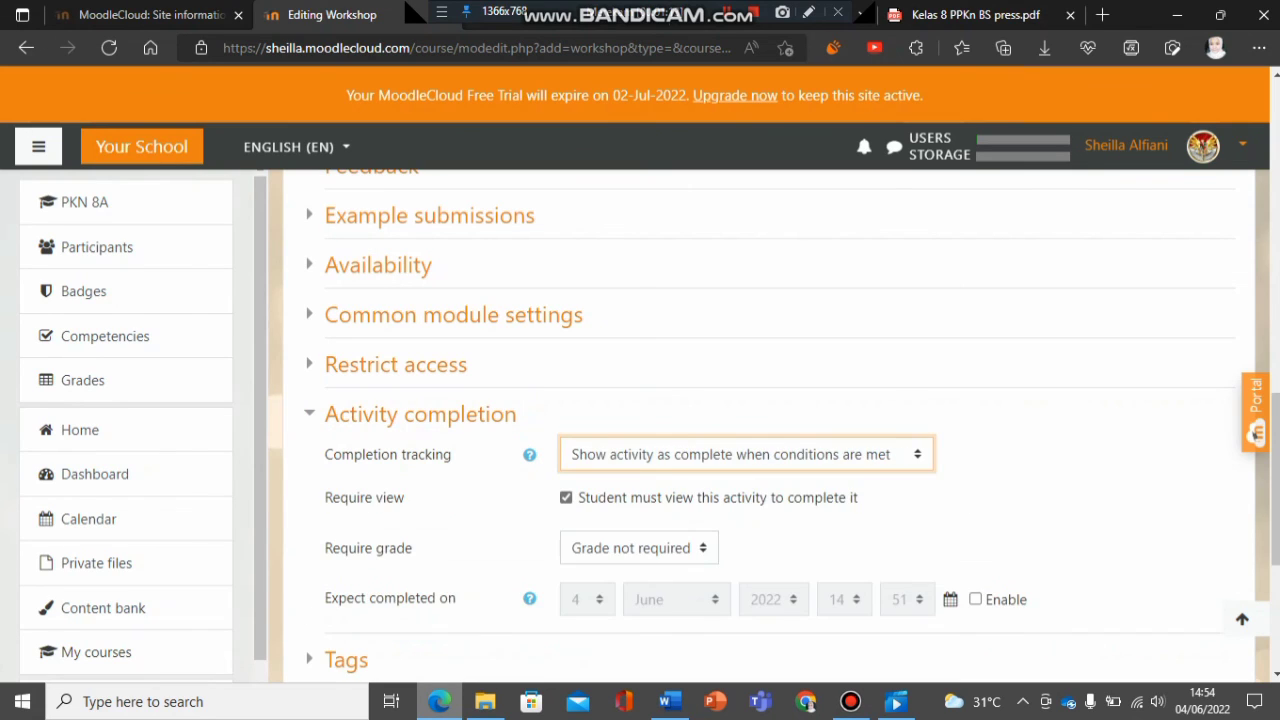
Require a Submission grade for completing the workshop and save it, returning to the course.
left_click(638, 548)
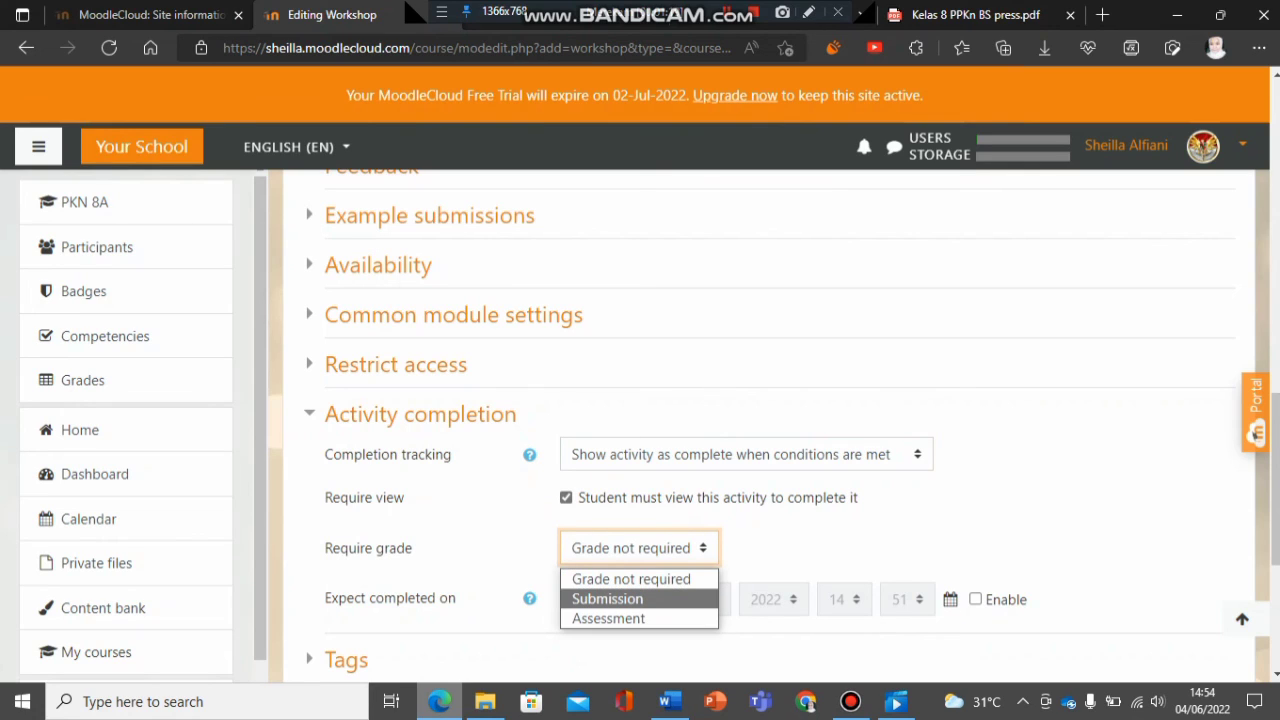
key("Return")
scroll(774, 426, "down", 3)
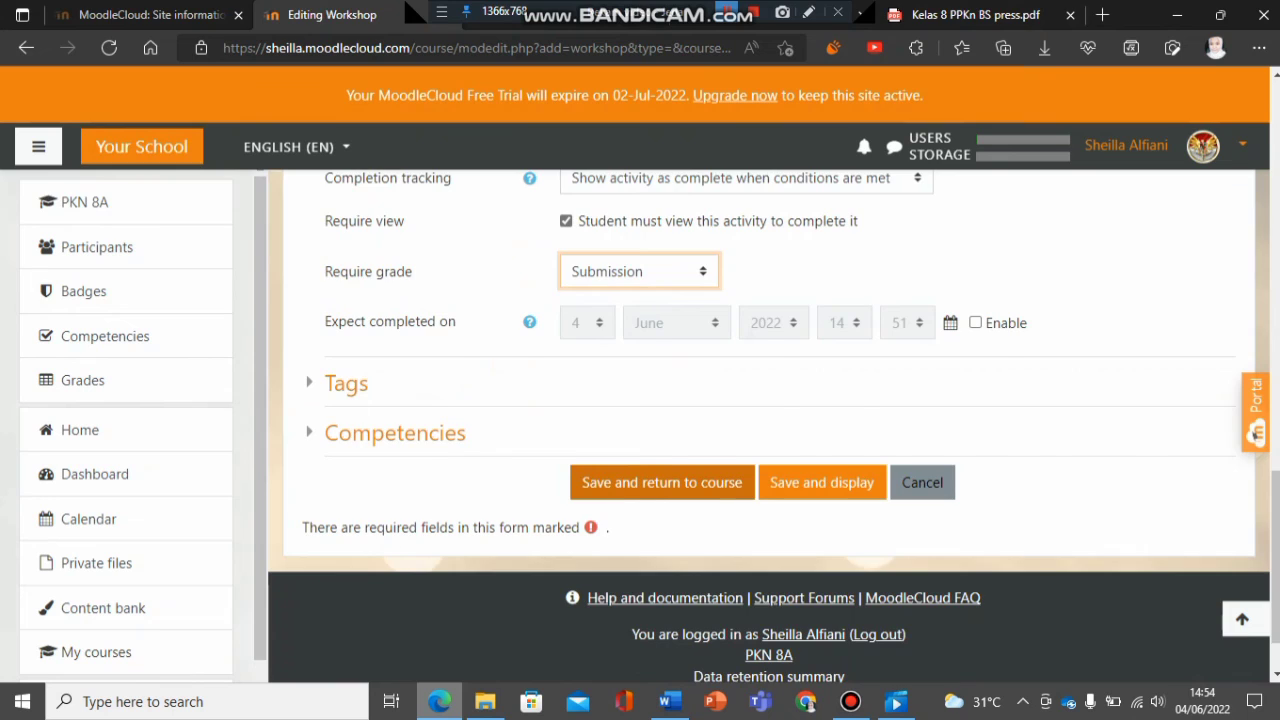
key("Return")
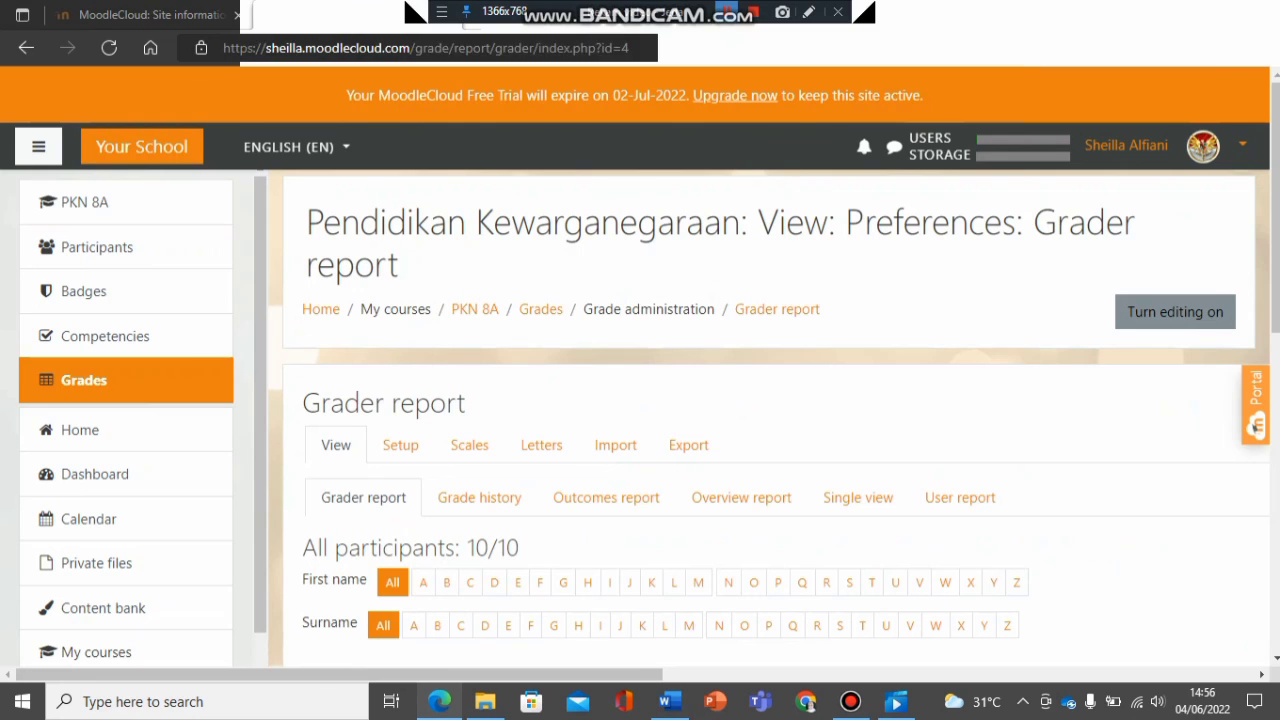
Examine the grader report's participant list and grade columns, from Attendance across to the Proyek Kewarganegaraan workshop.
scroll(770, 420, "down", 3)
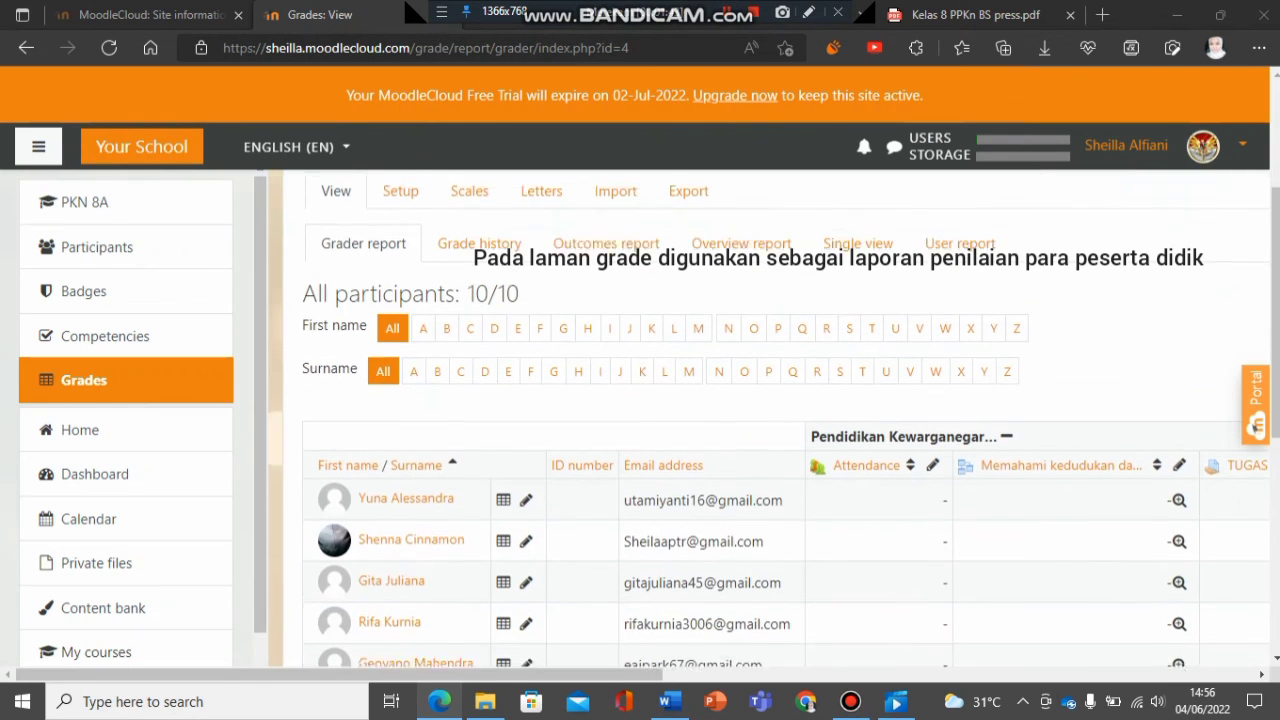
scroll(770, 420, "up", 1)
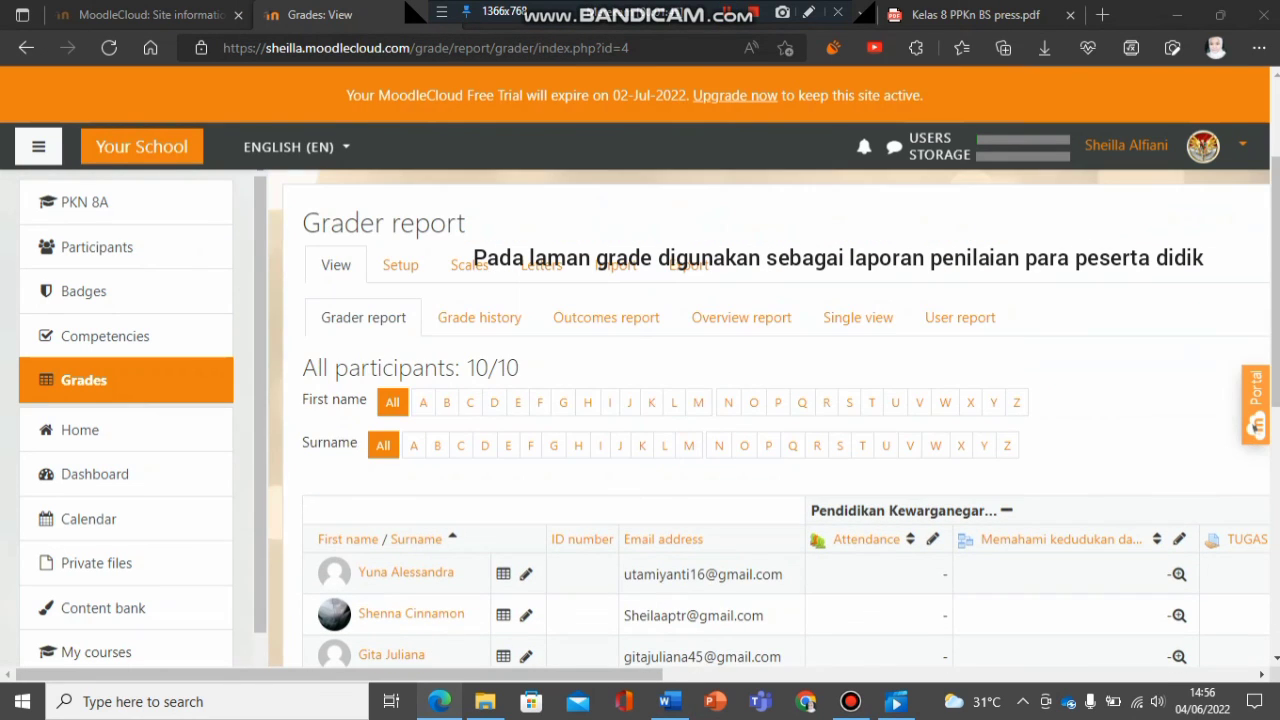
scroll(770, 420, "down", 2)
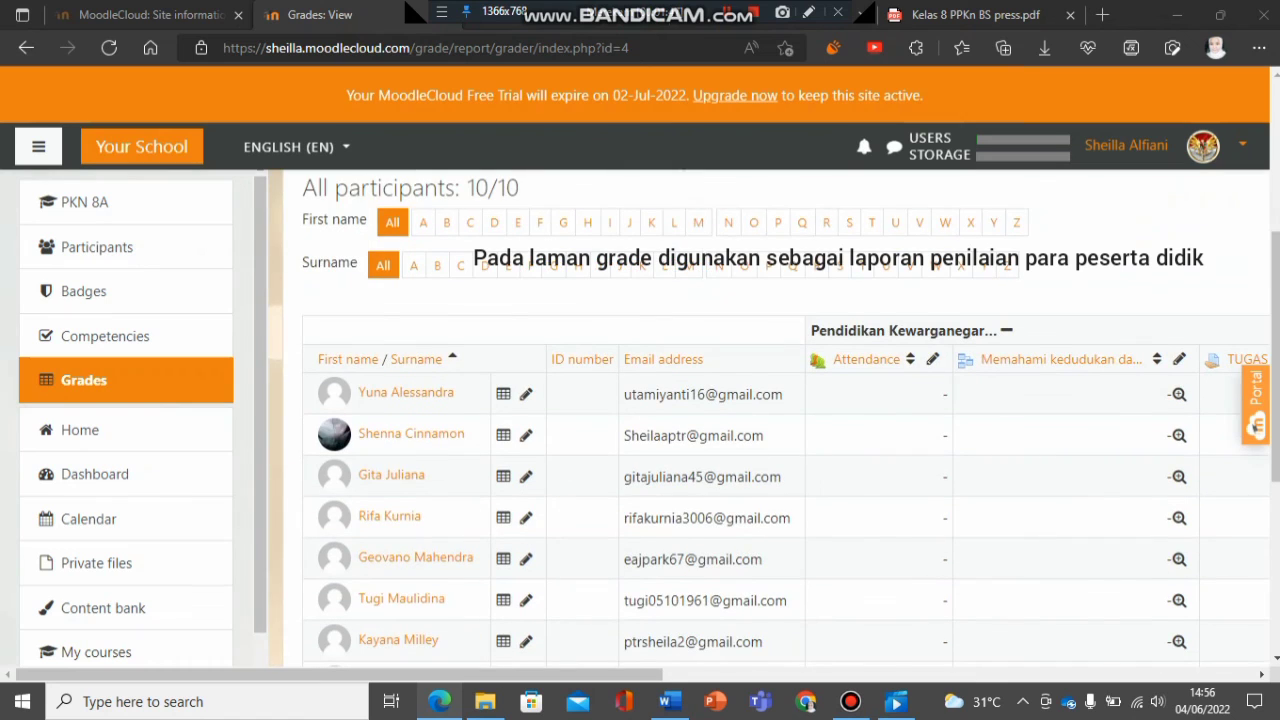
scroll(770, 420, "down", 2)
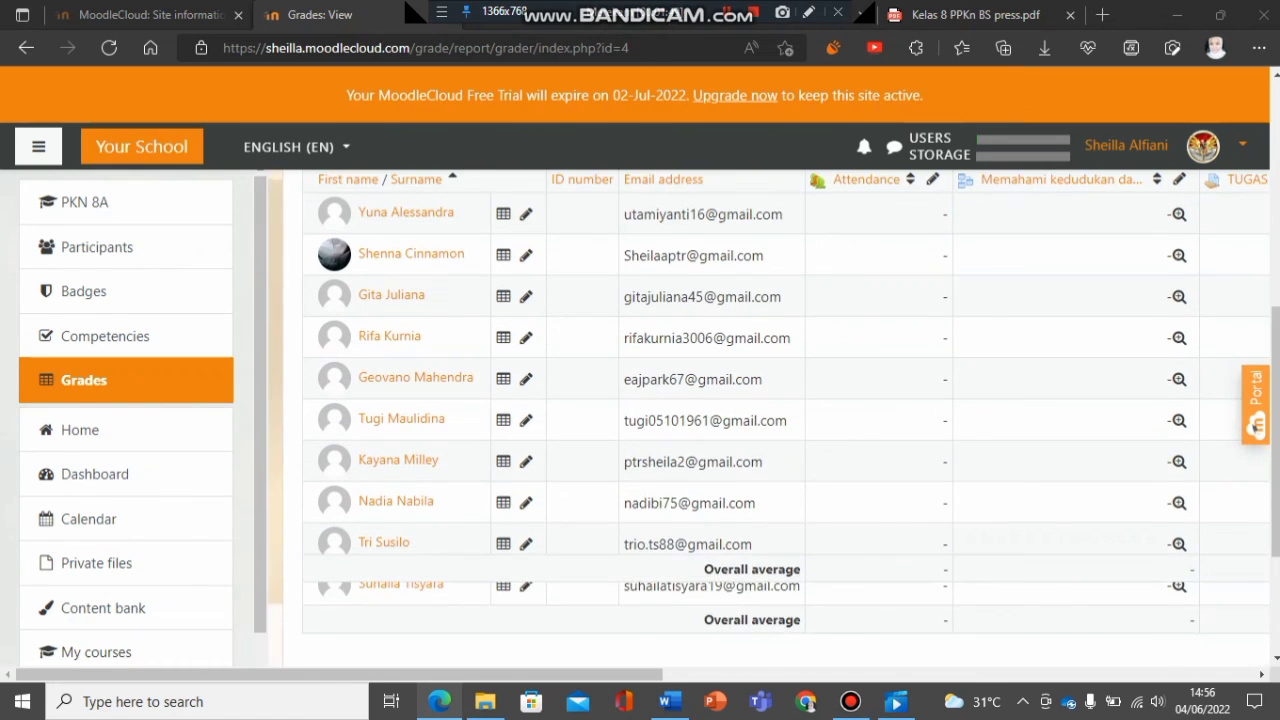
scroll(770, 420, "down", 2)
scroll(770, 420, "up", 2)
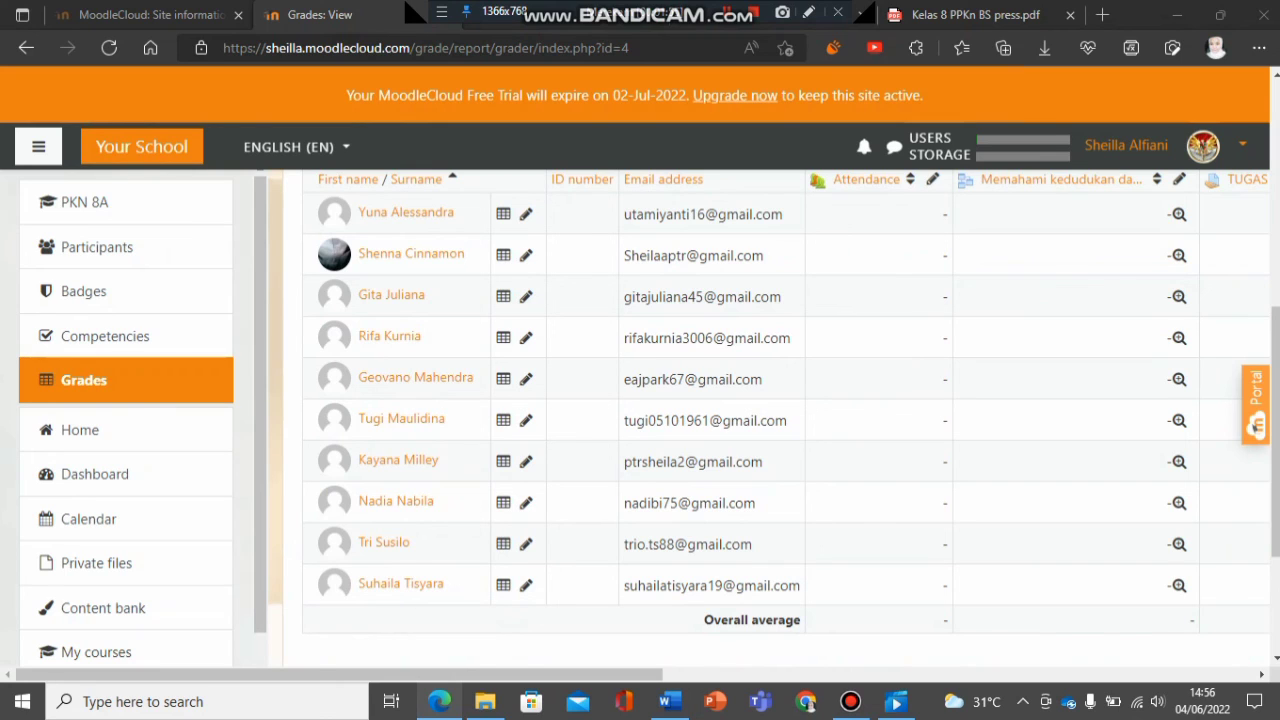
scroll(770, 420, "up", 1)
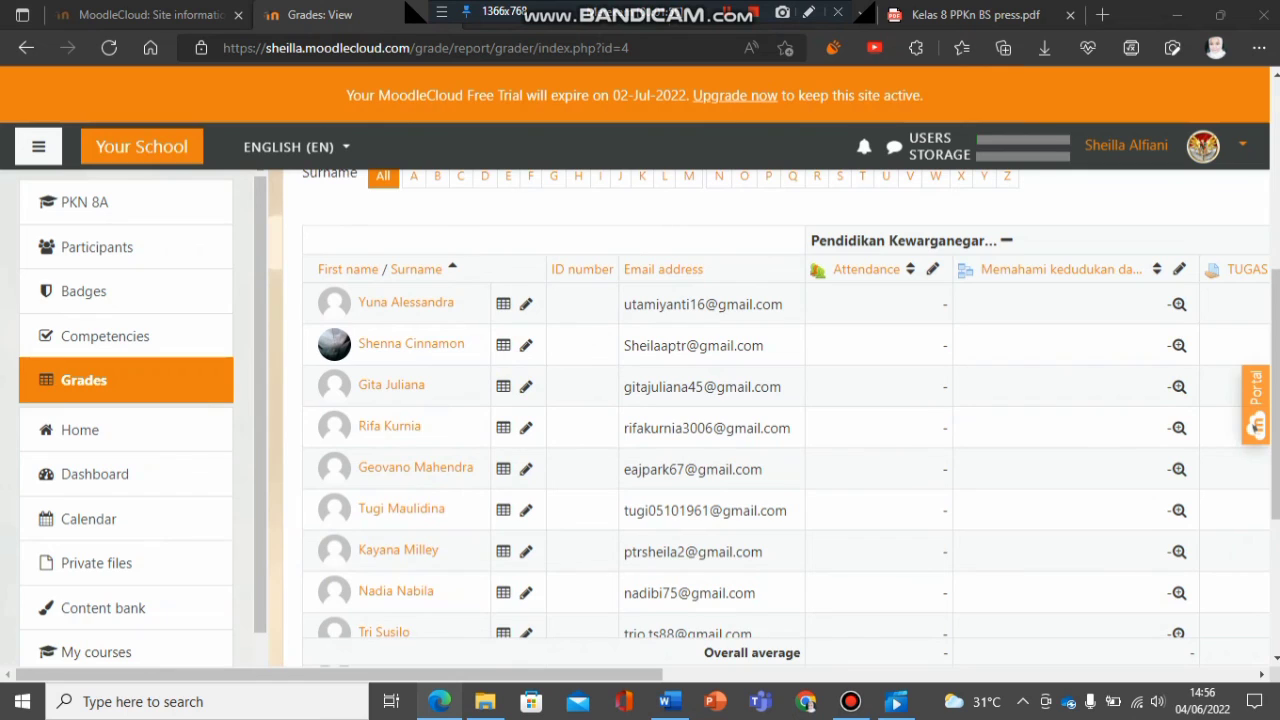
scroll(770, 420, "down", 1)
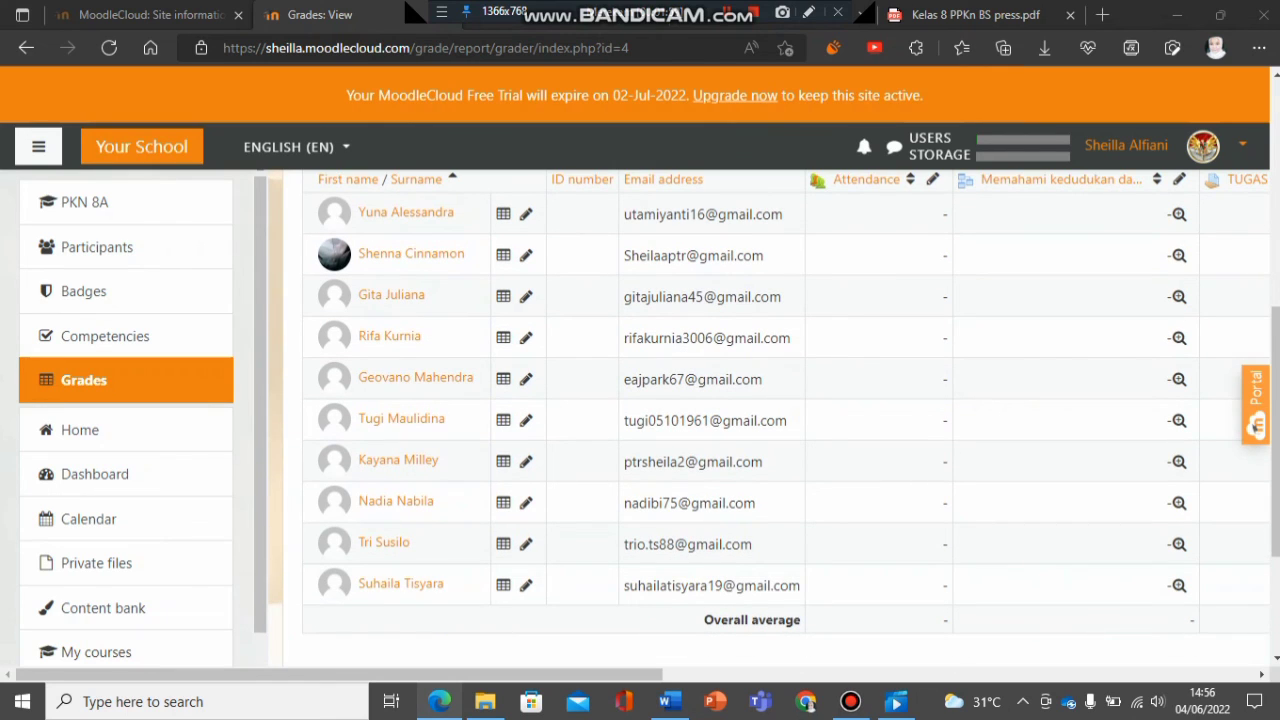
left_click(715, 675)
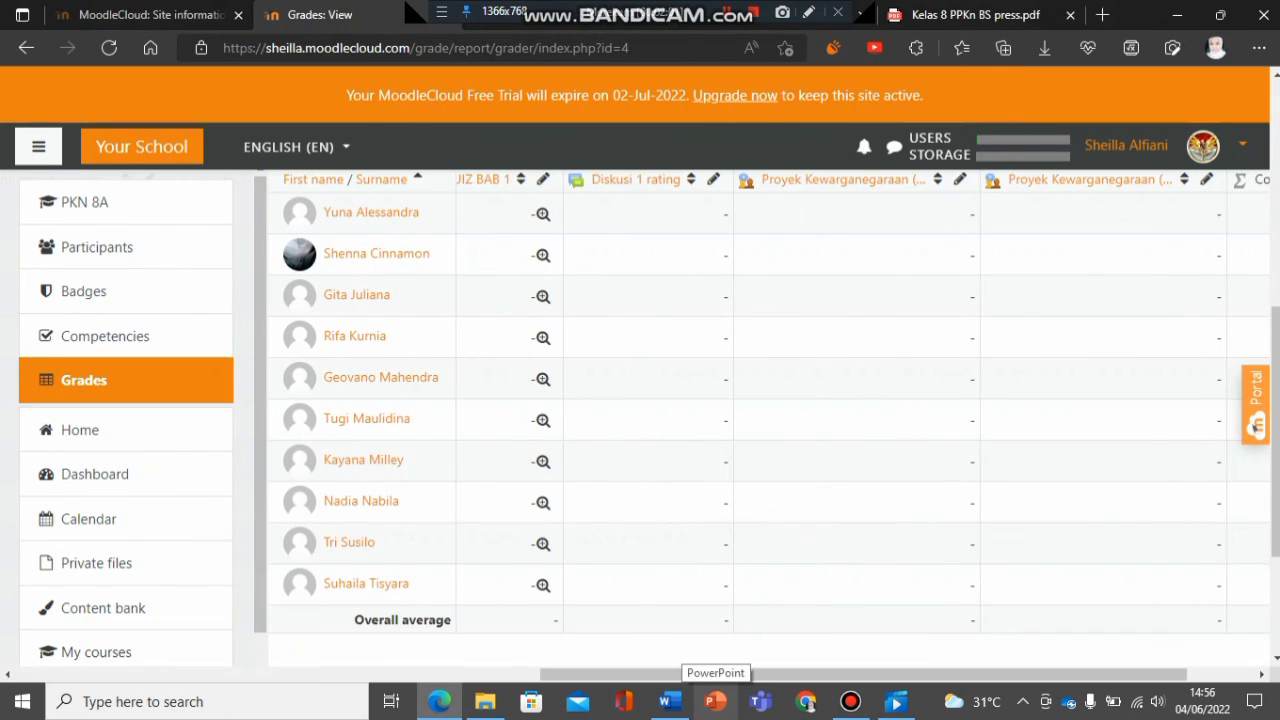
scroll(770, 420, "up", 6)
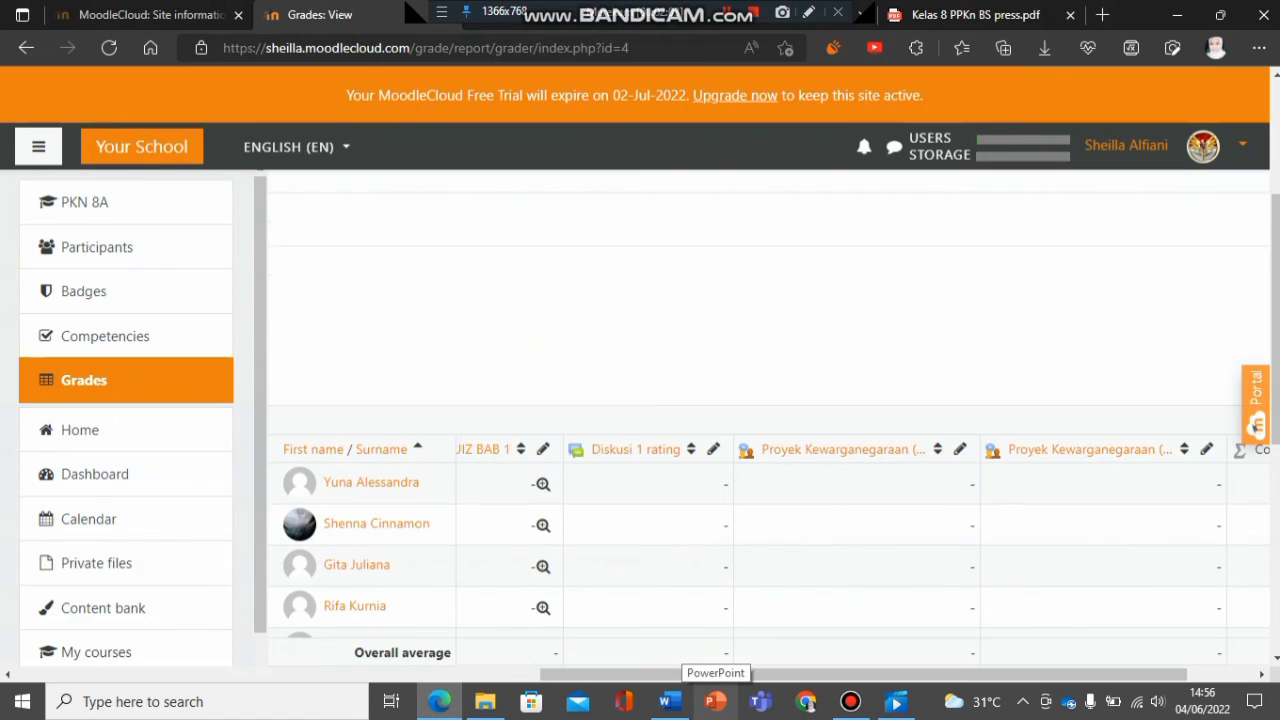